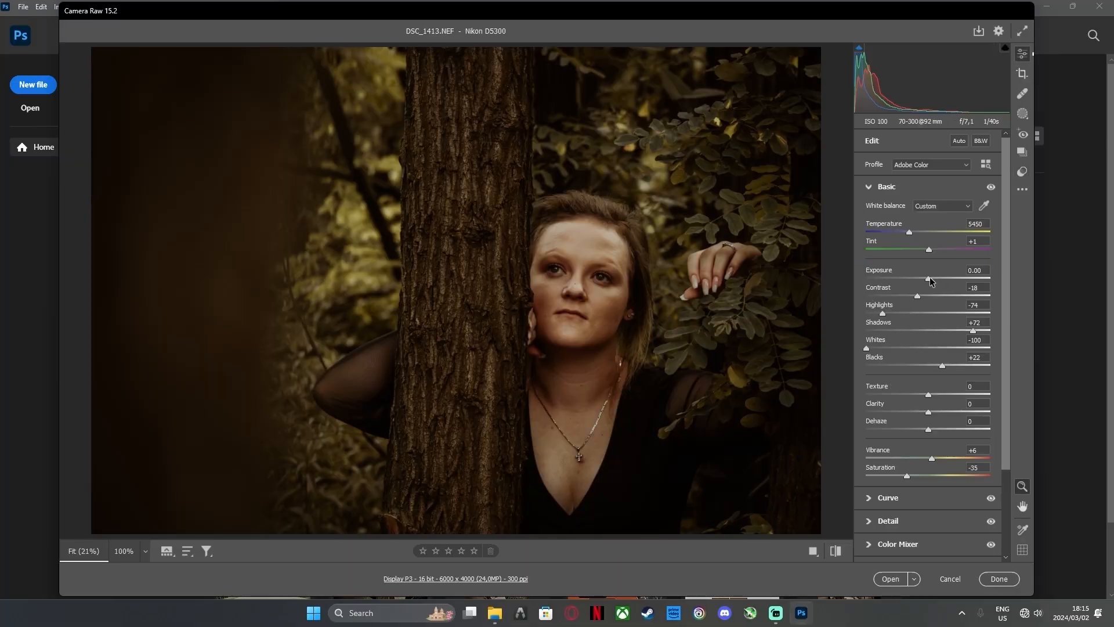
# Set Exposure to +0.30, Highlights to -26, Whites to 0 and Blacks to +55 for the raw portrait
pyautogui.doubleClick(882, 313)
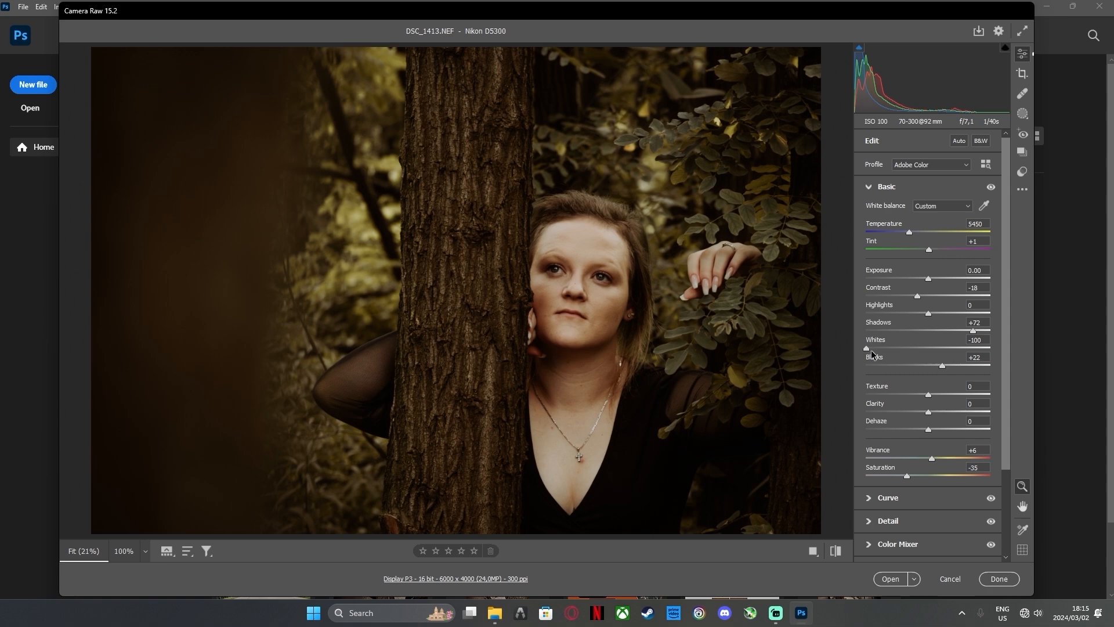
pyautogui.doubleClick(871, 350)
pyautogui.moveTo(930, 280); pyautogui.dragTo(936, 281)
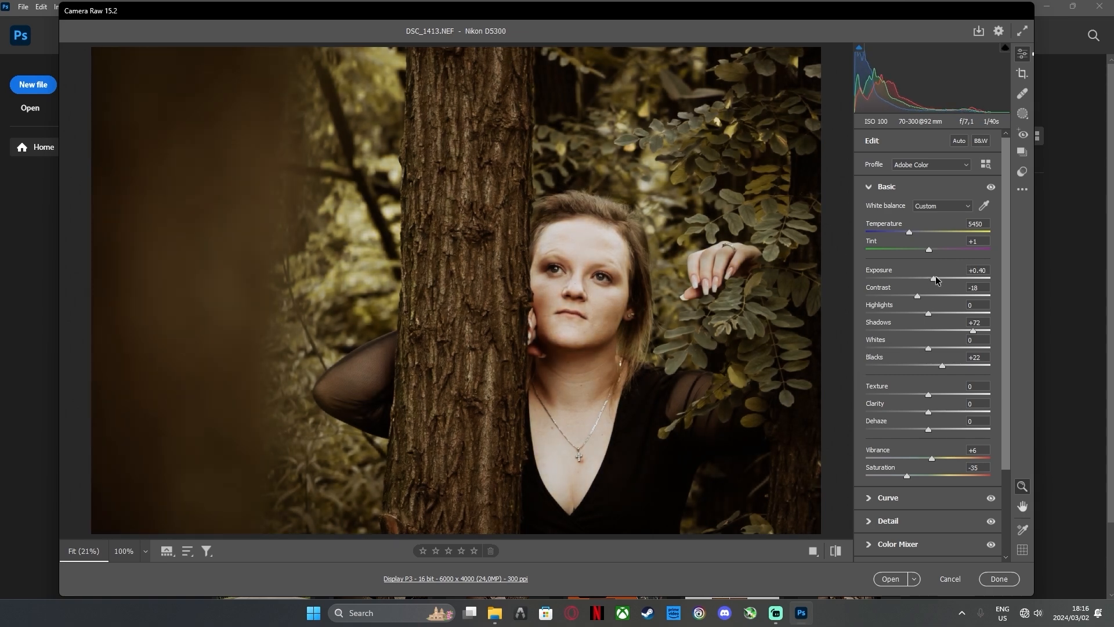
pyautogui.moveTo(939, 364); pyautogui.dragTo(962, 360)
pyautogui.moveTo(929, 314); pyautogui.dragTo(918, 314)
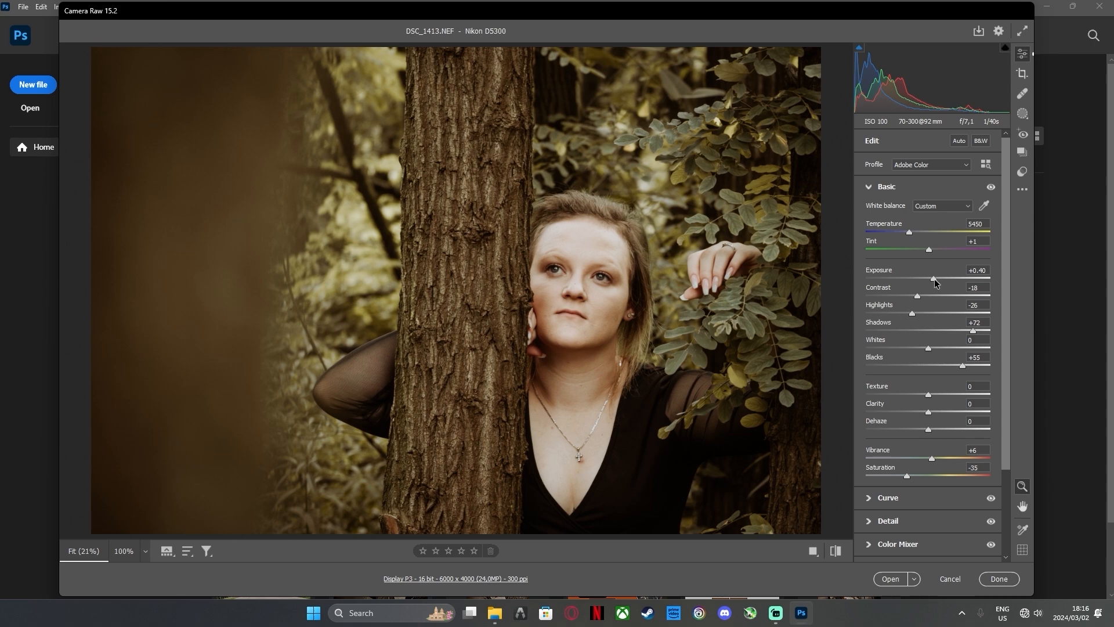
pyautogui.moveTo(934, 279); pyautogui.dragTo(931, 279)
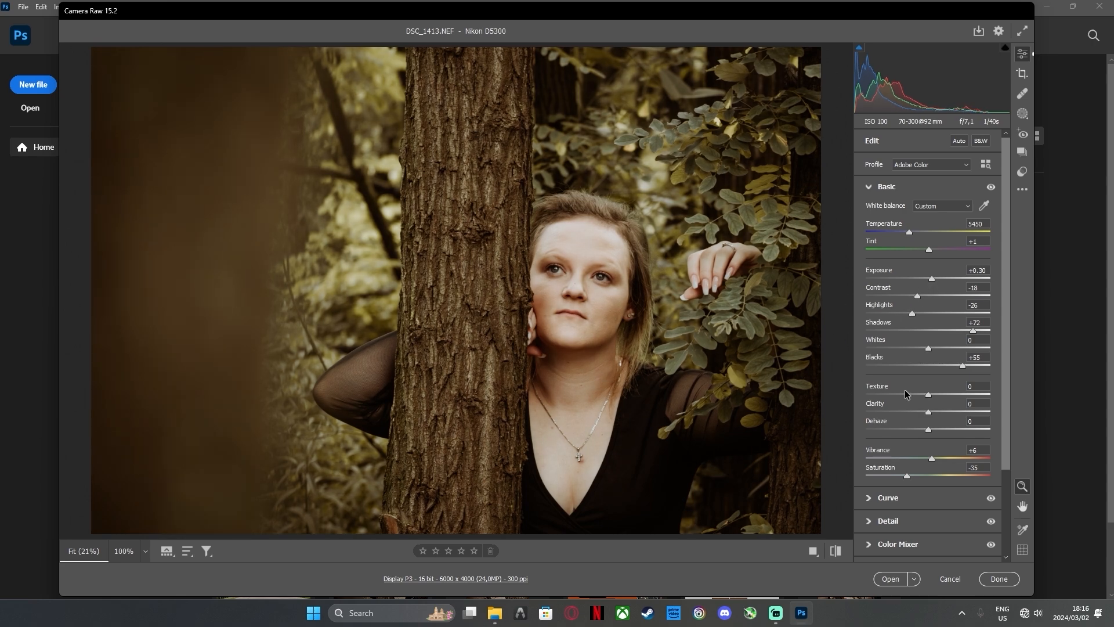
# Accept the raw adjustments and open DSC_1413.NEF as a document in Photoshop
pyautogui.scroll(-3, 905, 391)
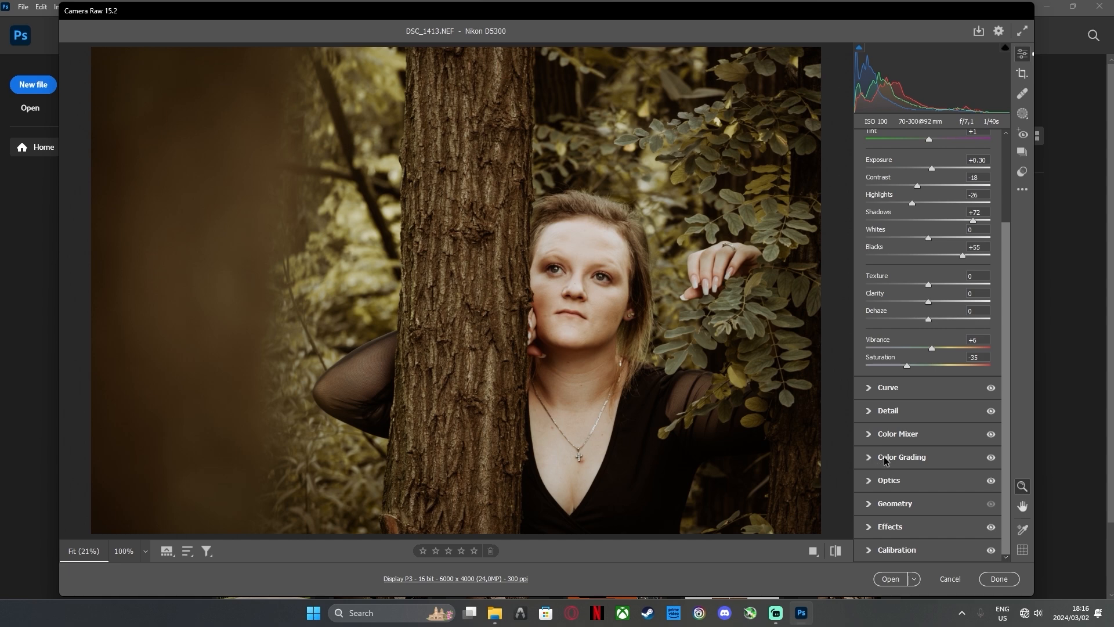
pyautogui.press('Return')
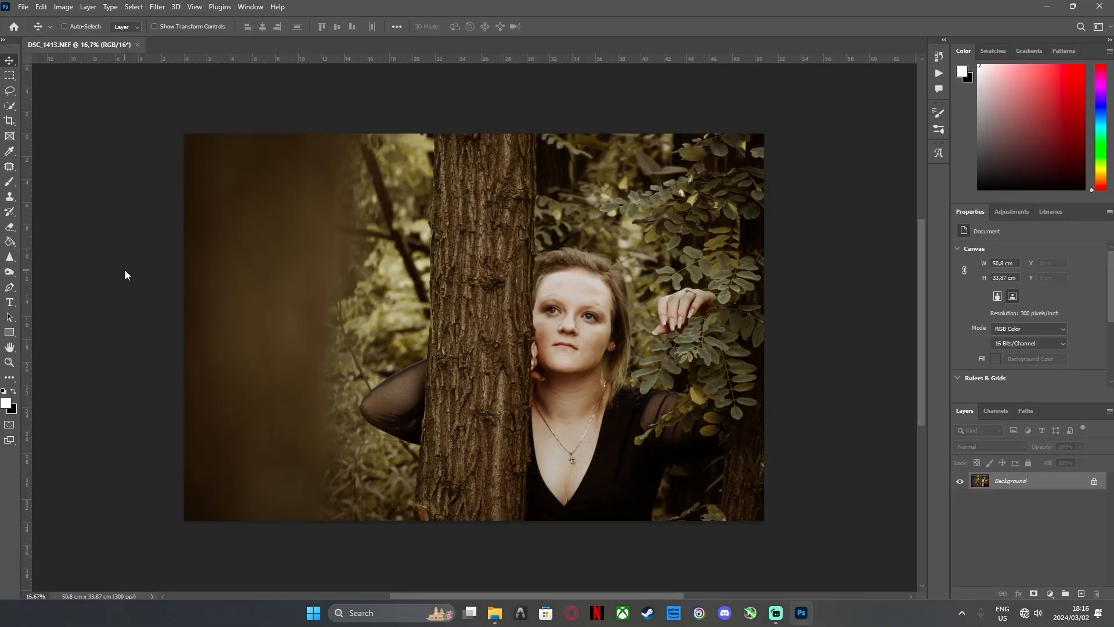
pyautogui.doubleClick(10, 347)
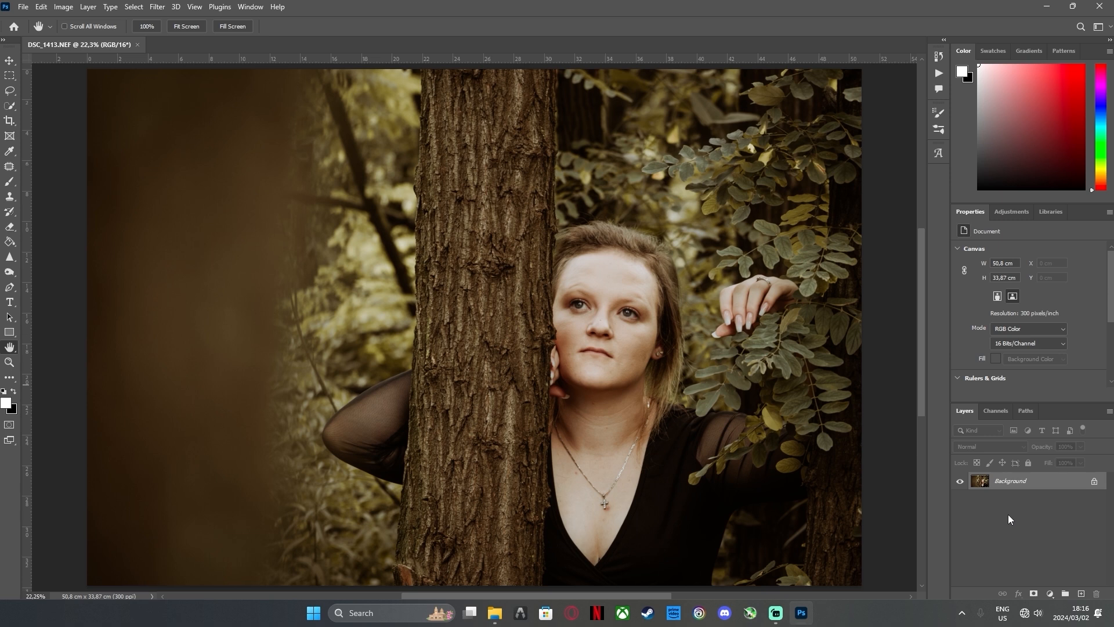
# Run the "frequencey seperation" action on the Background layer to create the texture and tone layers
pyautogui.click(938, 128)
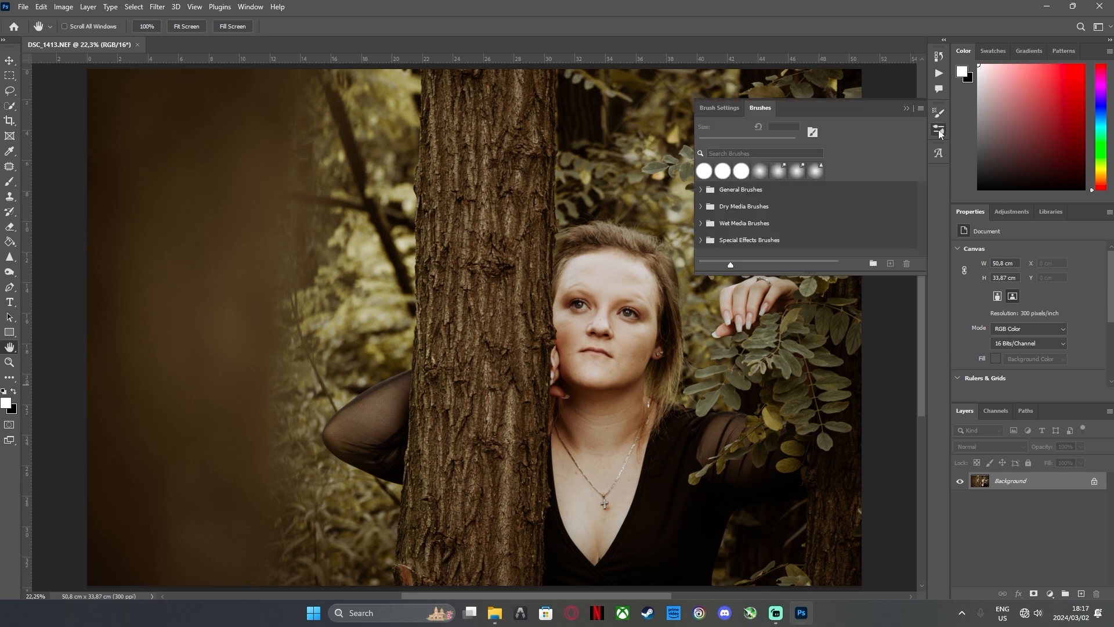
pyautogui.click(938, 72)
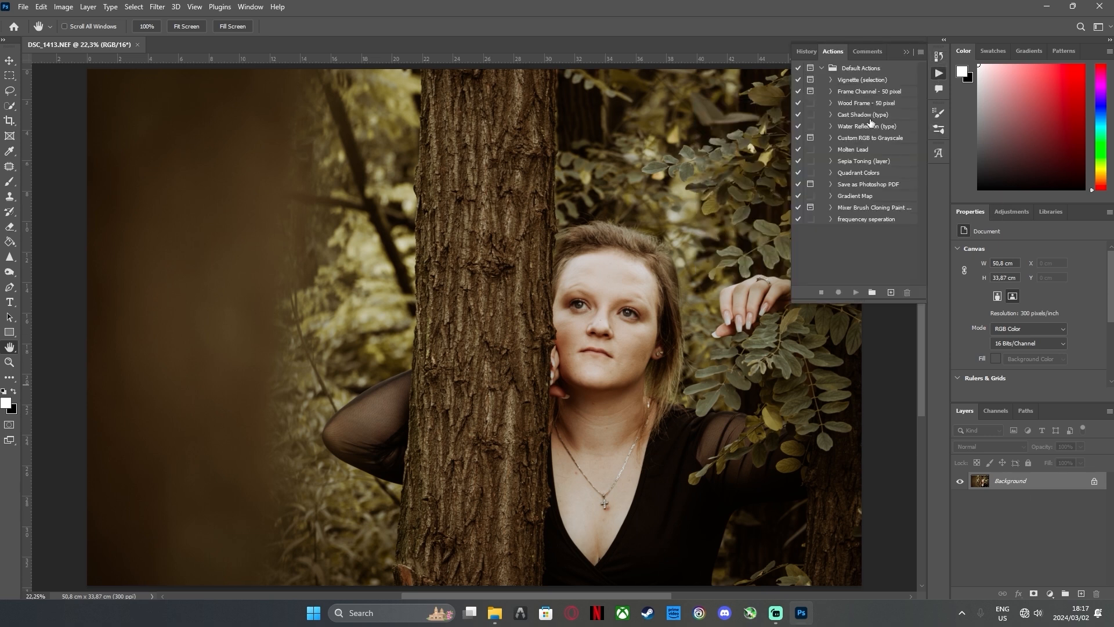
pyautogui.click(831, 220)
pyautogui.scroll(-4, 872, 247)
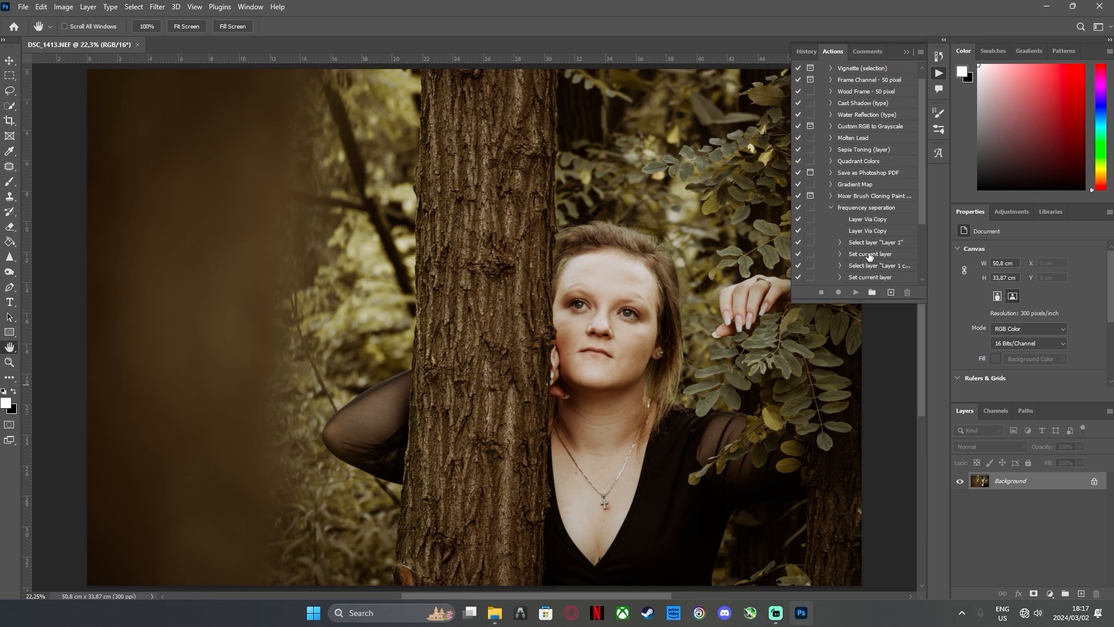
pyautogui.scroll(-4, 872, 246)
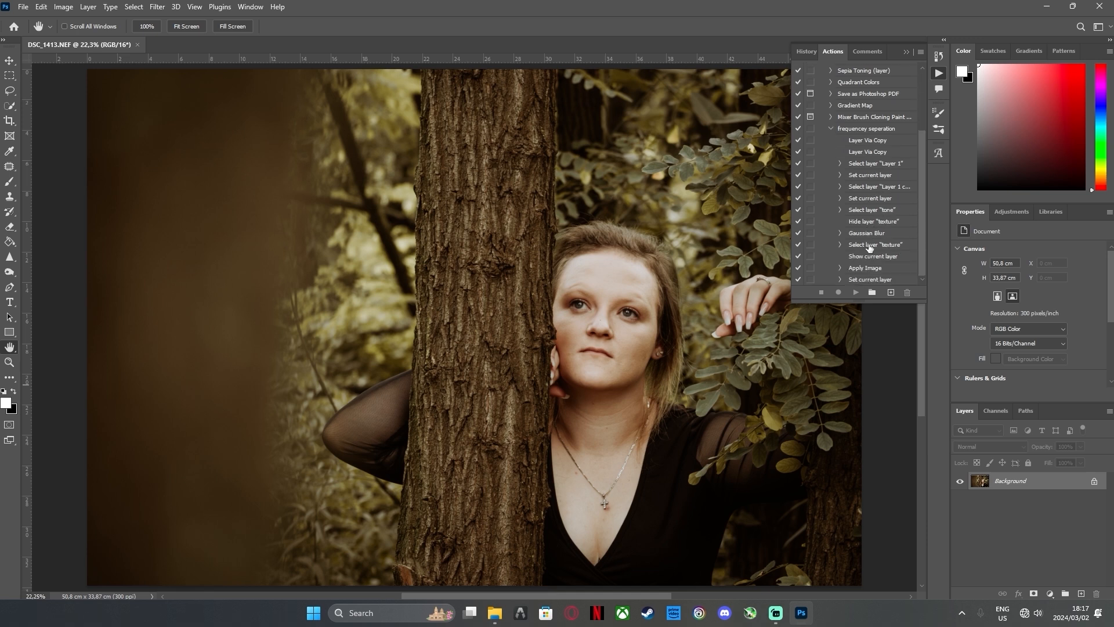
pyautogui.click(842, 129)
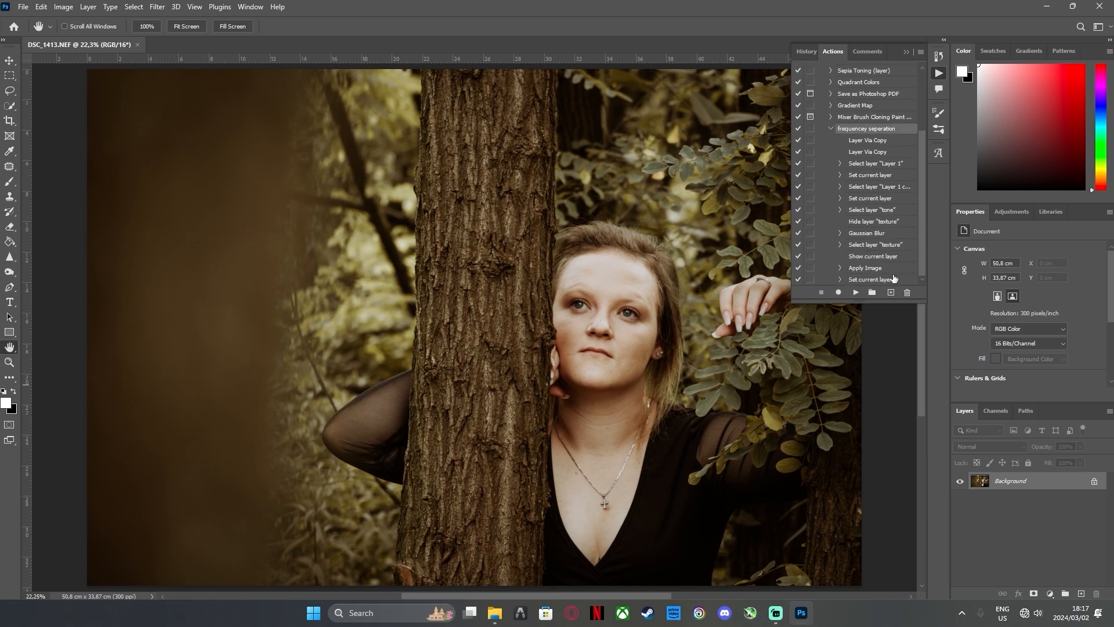
pyautogui.click(856, 293)
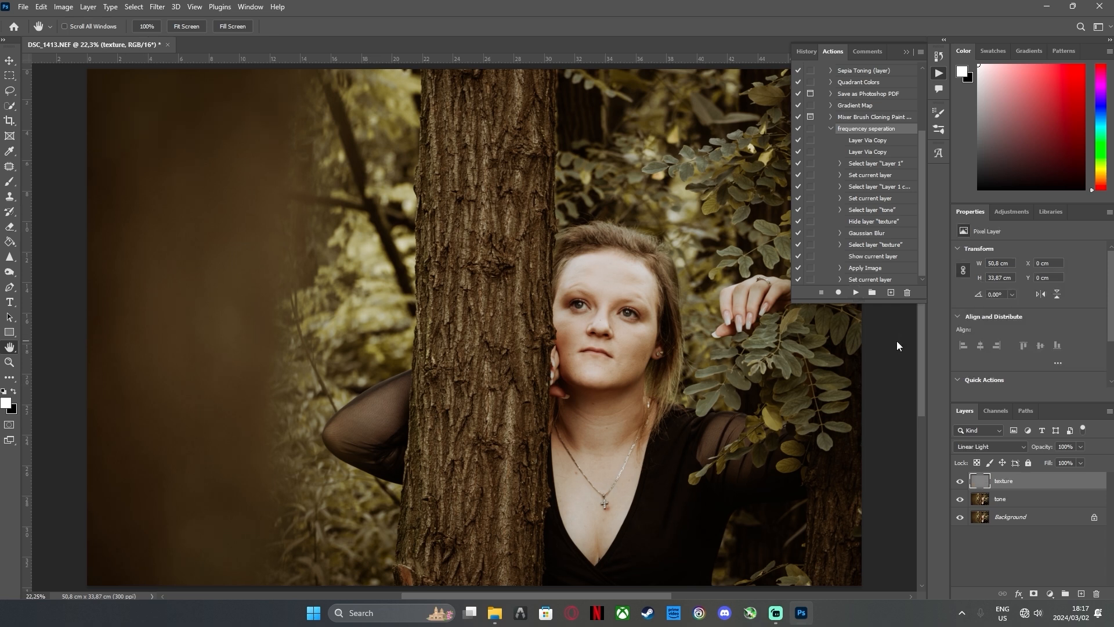
pyautogui.click(908, 51)
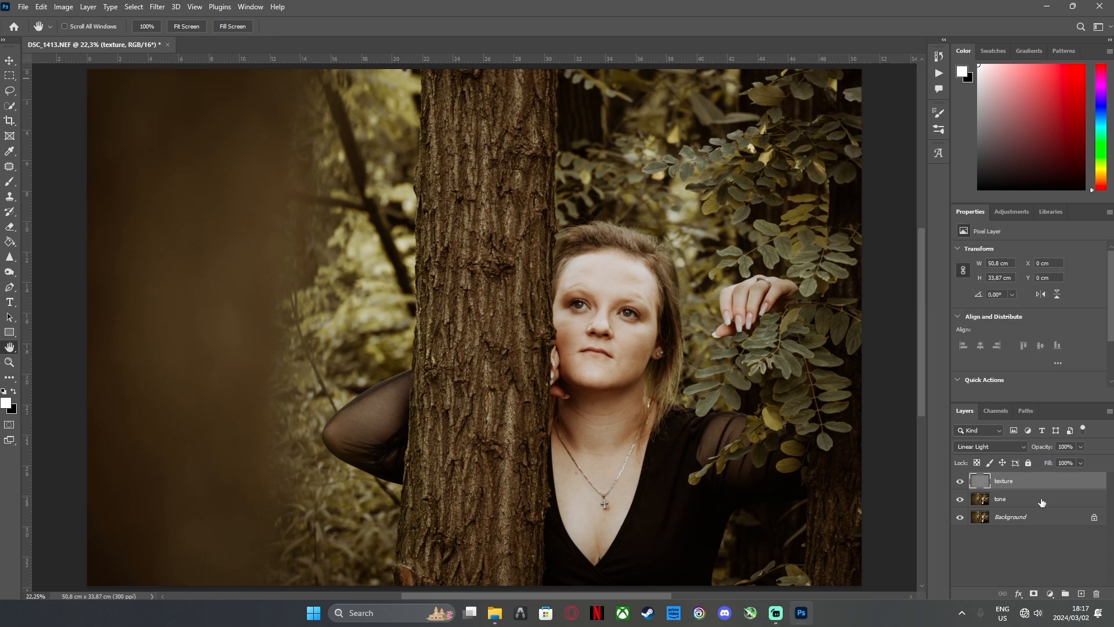
# Group the texture and tone layers and name the group "freq"
pyautogui.keyDown('shift'); pyautogui.click(1042, 500); pyautogui.keyUp('shift')
pyautogui.click(1065, 593)
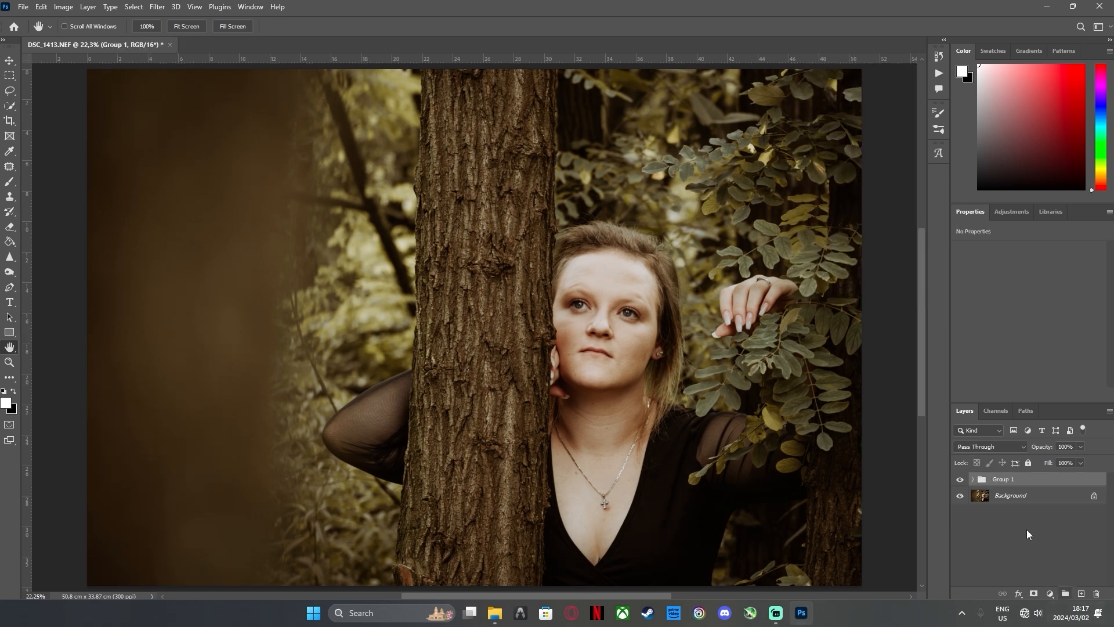
pyautogui.doubleClick(1013, 479)
pyautogui.write('freq')
pyautogui.click(1025, 530)
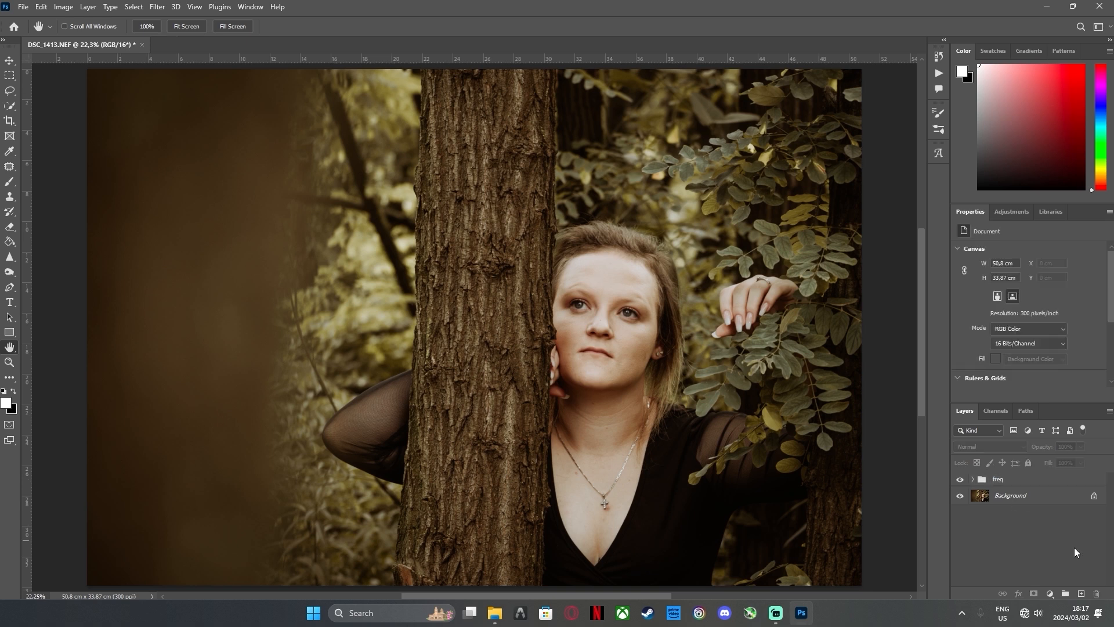
# Expand the freq group and make its tone layer active for retouching the face
pyautogui.click(973, 479)
pyautogui.click(1010, 514)
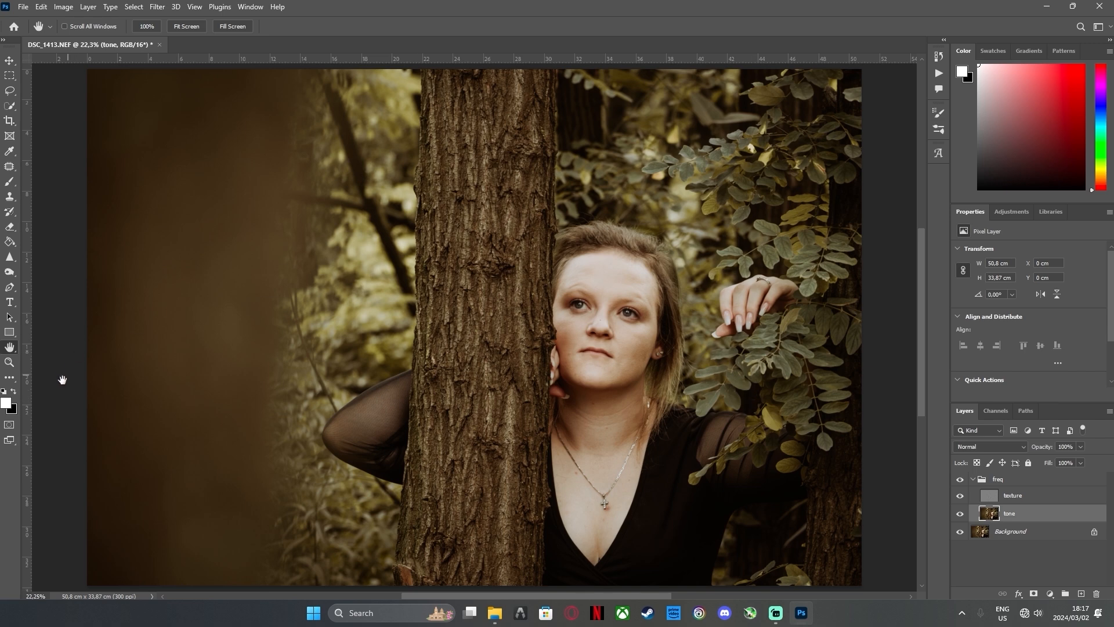
pyautogui.click(10, 362)
pyautogui.moveTo(607, 332); pyautogui.dragTo(656, 383)
pyautogui.click(650, 327)
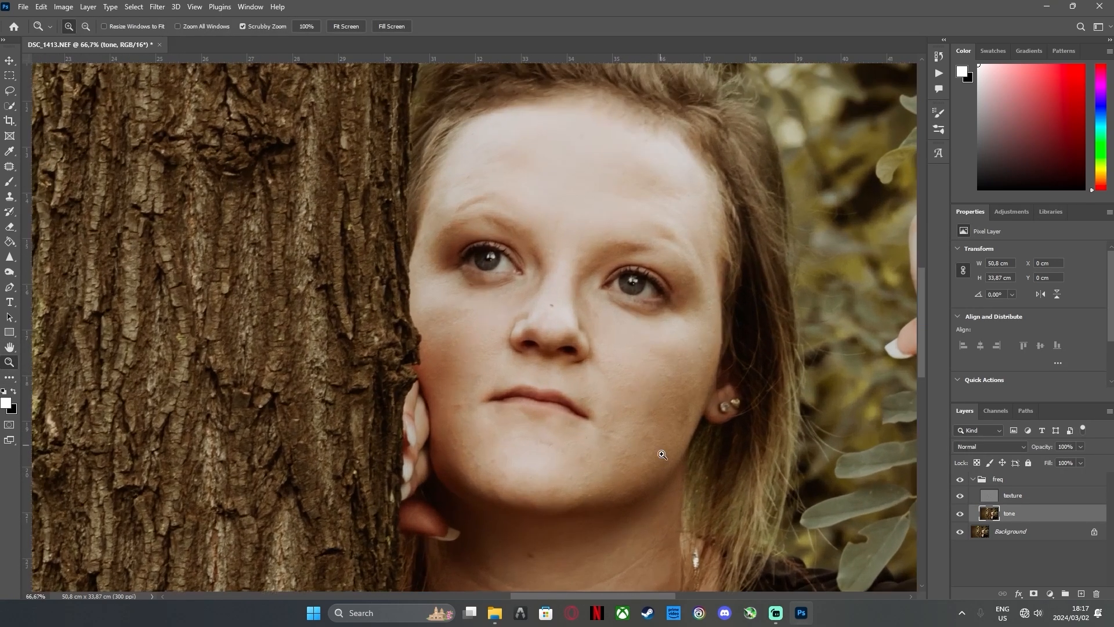
pyautogui.scroll(-2, 657, 452)
pyautogui.scroll(5, 654, 447)
pyautogui.scroll(1, 638, 417)
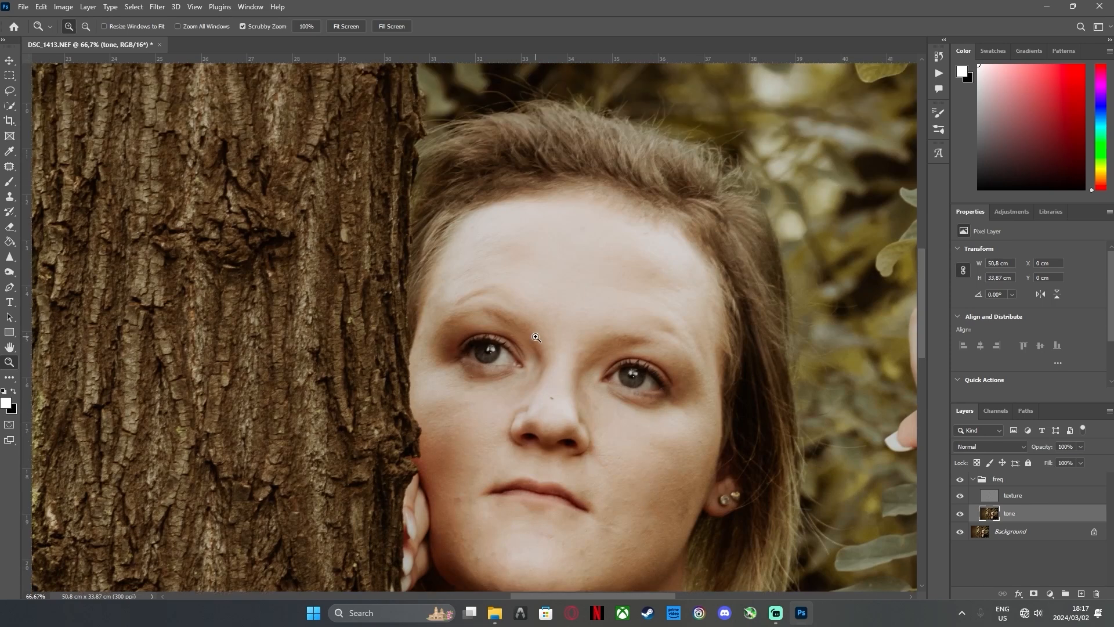
# Lasso about 2.8 × 2.2 cm of the cheek below the eye nearest the tree, apply an 8.0 px Gaussian Blur and deselect
pyautogui.click(9, 93)
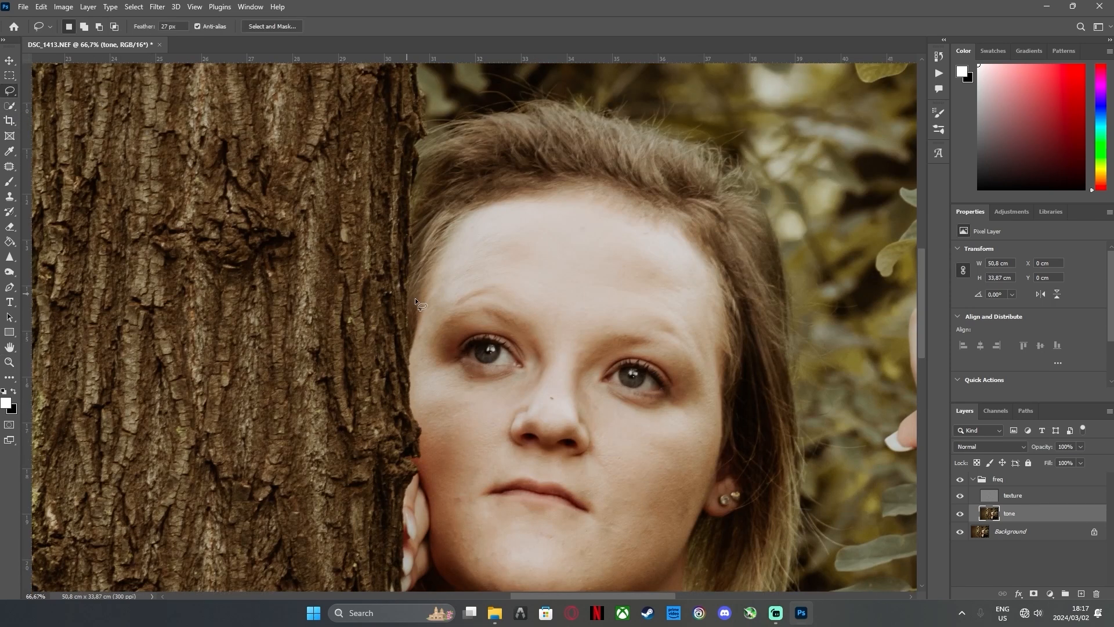
pyautogui.scroll(-3, 494, 427)
pyautogui.scroll(-3, 490, 427)
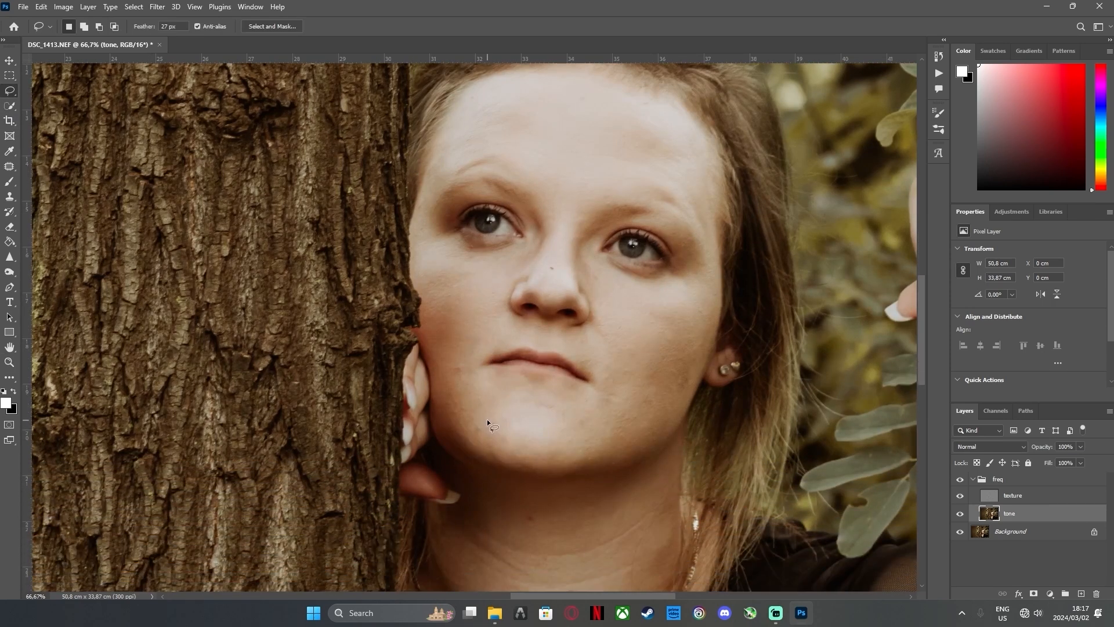
pyautogui.moveTo(474, 267)
pyautogui.mouseDown()
pyautogui.moveTo(428, 279)
pyautogui.moveTo(477, 269)
pyautogui.moveTo(438, 251)
pyautogui.moveTo(423, 293)
pyautogui.moveTo(491, 273)
pyautogui.moveTo(476, 260)
pyautogui.mouseUp()
pyautogui.click(157, 7)
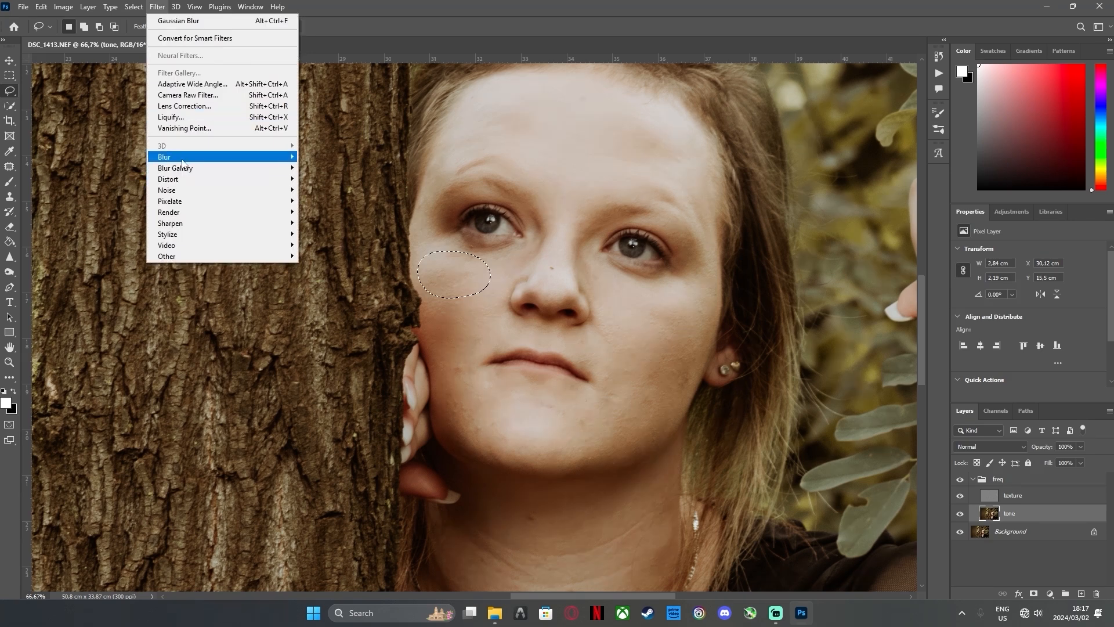
pyautogui.moveTo(186, 159)
pyautogui.click(332, 206)
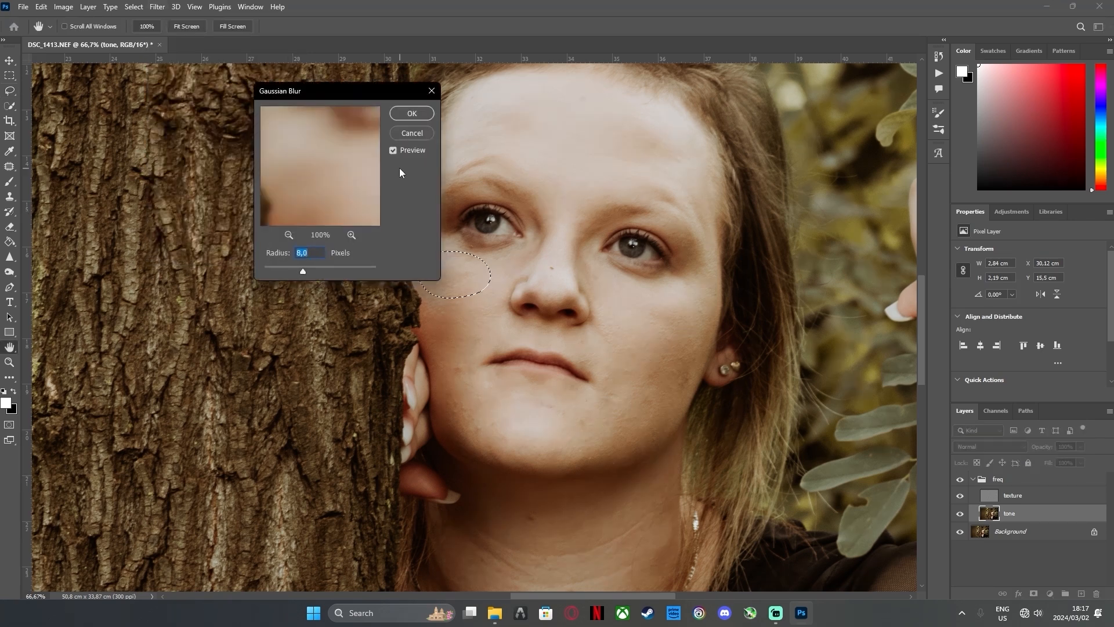
pyautogui.click(412, 113)
pyautogui.hotkey('ctrl', 'd')
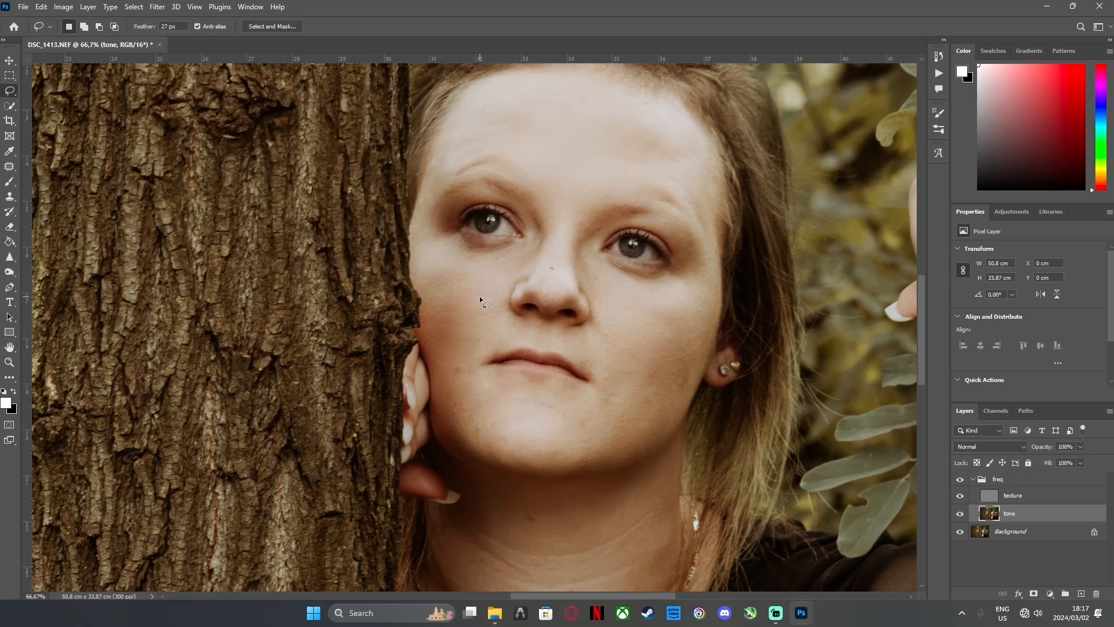
# Lasso about 2.2 × 3.1 cm of the lower cheek beside the tree, apply an 8.0 px Gaussian Blur and deselect
pyautogui.moveTo(455, 286)
pyautogui.mouseDown()
pyautogui.moveTo(435, 327)
pyautogui.moveTo(458, 367)
pyautogui.moveTo(474, 354)
pyautogui.moveTo(473, 281)
pyautogui.mouseUp()
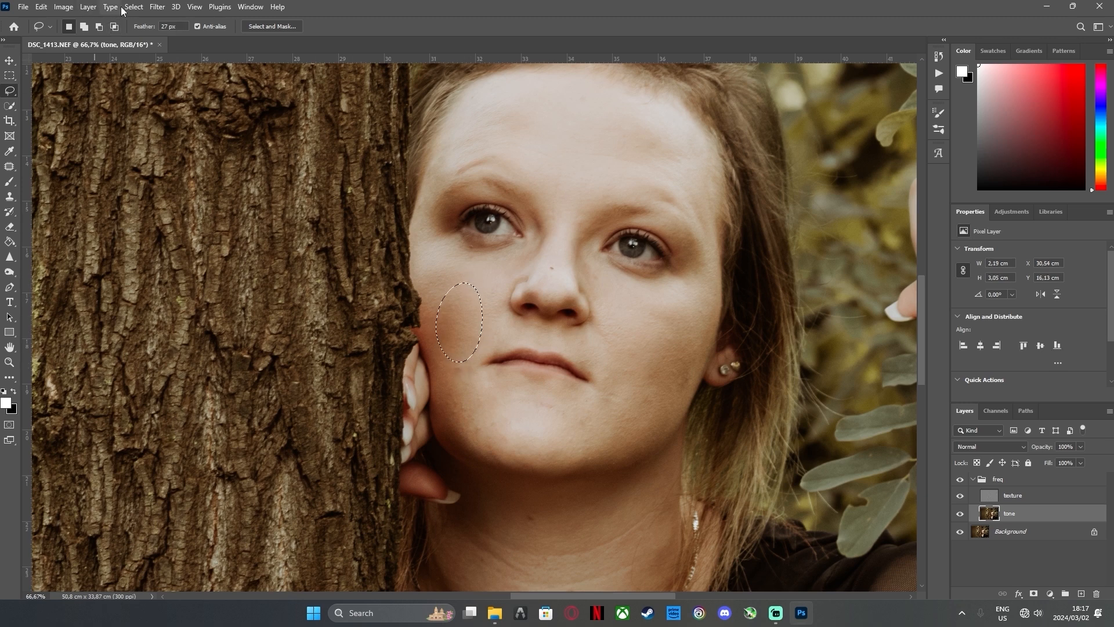
pyautogui.click(158, 10)
pyautogui.moveTo(247, 158)
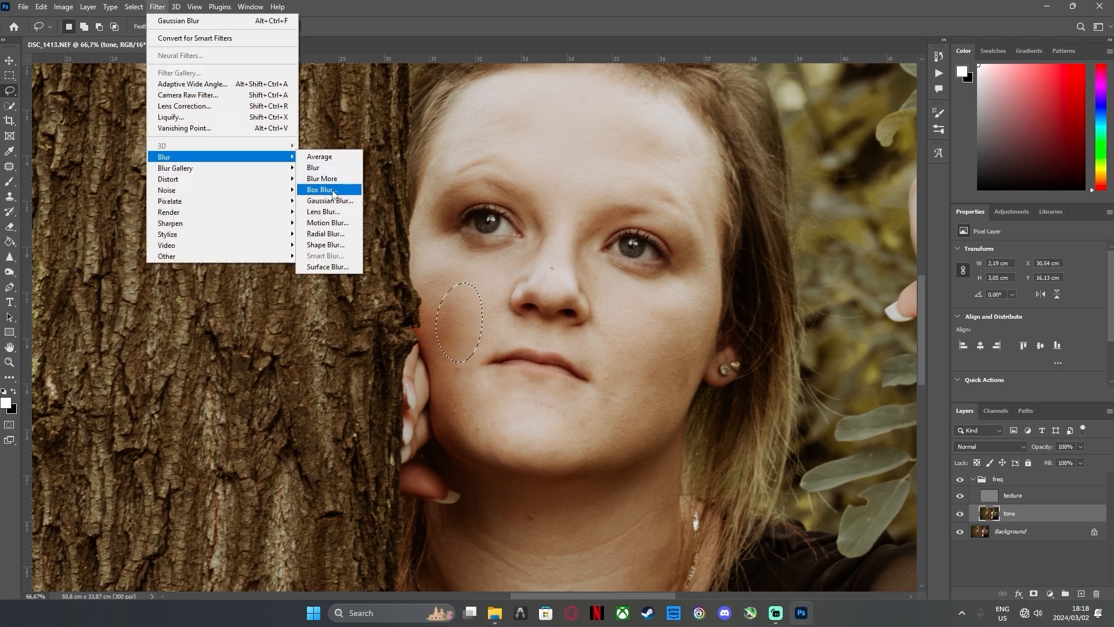
pyautogui.click(329, 201)
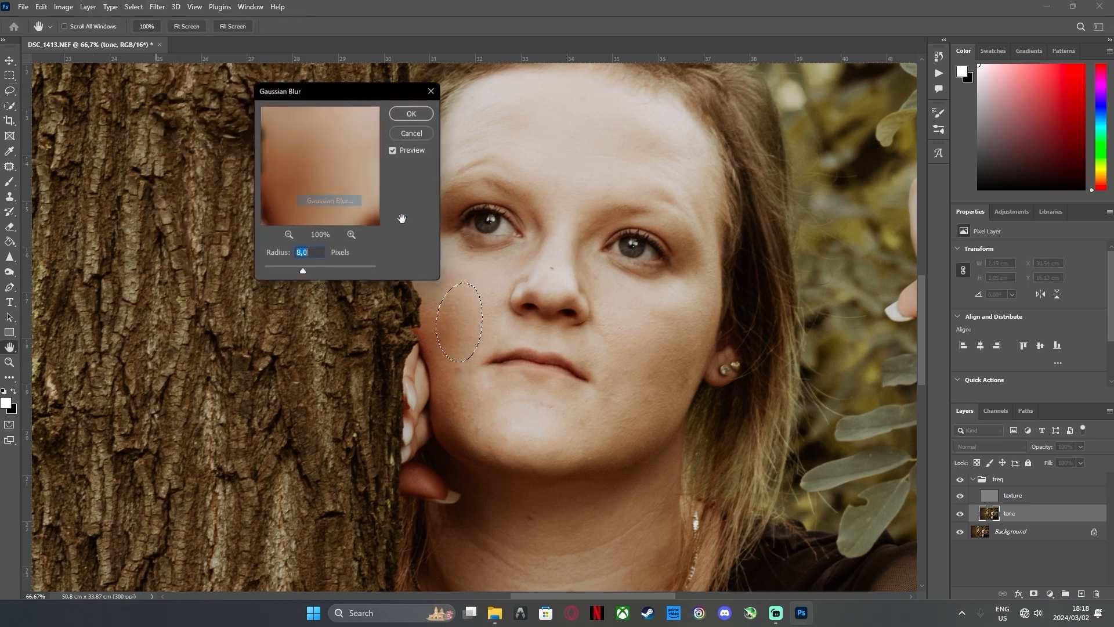
pyautogui.click(412, 113)
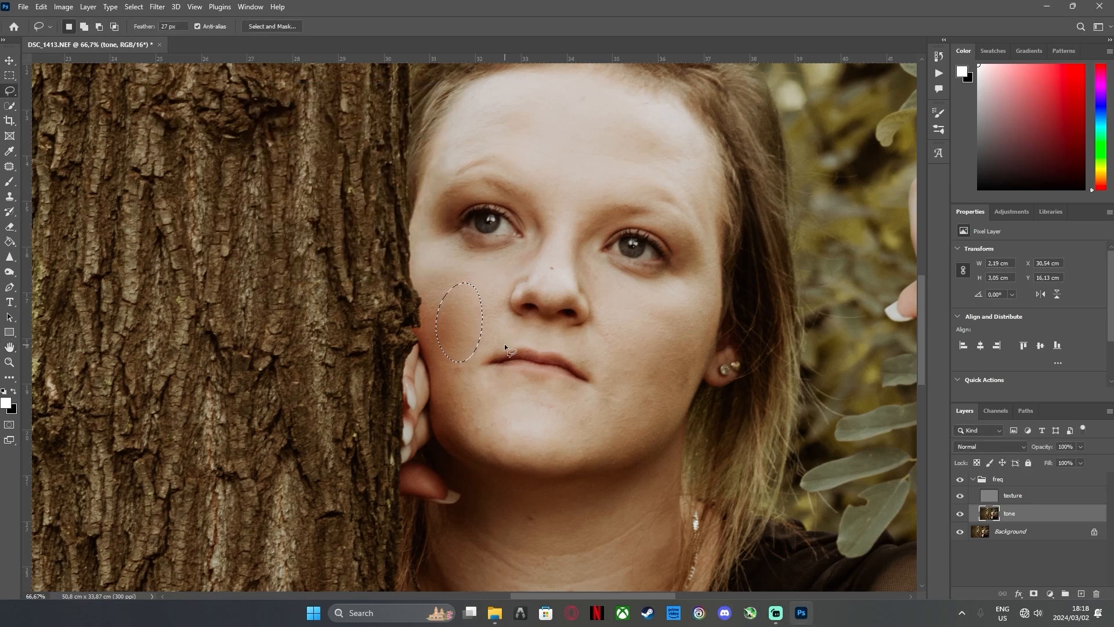
pyautogui.hotkey('ctrl', 'd')
# Lasso about 1.9 × 2.7 cm of skin between the mouth corner and the hand, apply an 8.0 px Gaussian Blur and deselect
pyautogui.moveTo(473, 359)
pyautogui.mouseDown()
pyautogui.moveTo(446, 417)
pyautogui.moveTo(460, 425)
pyautogui.moveTo(481, 420)
pyautogui.moveTo(463, 360)
pyautogui.mouseUp()
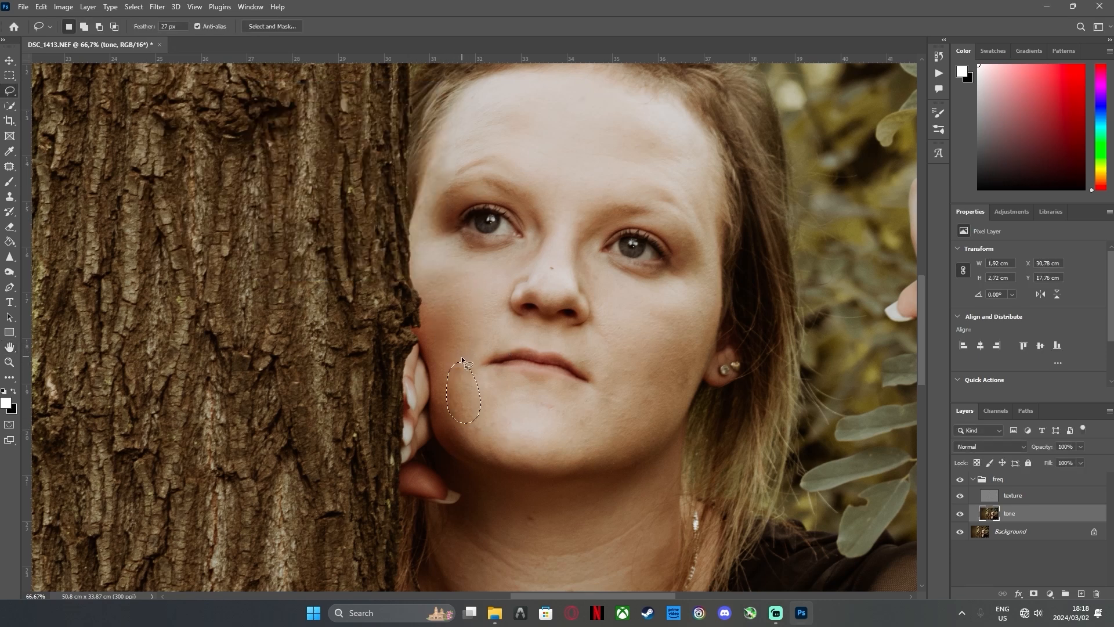
pyautogui.click(156, 6)
pyautogui.moveTo(173, 158)
pyautogui.click(330, 200)
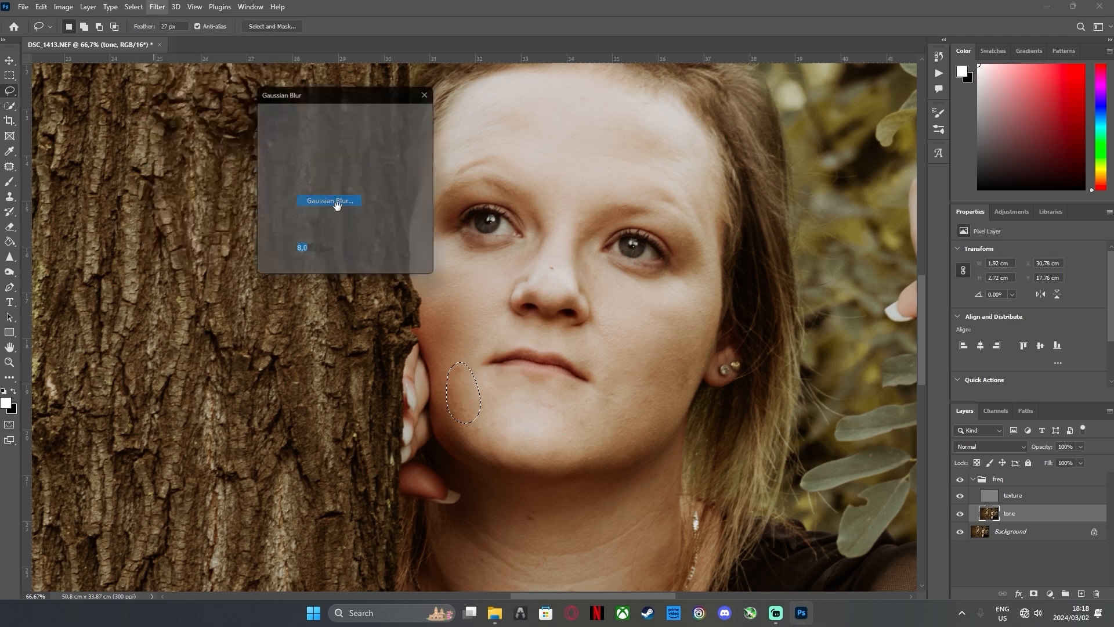
pyautogui.click(411, 113)
pyautogui.hotkey('ctrl', 'd')
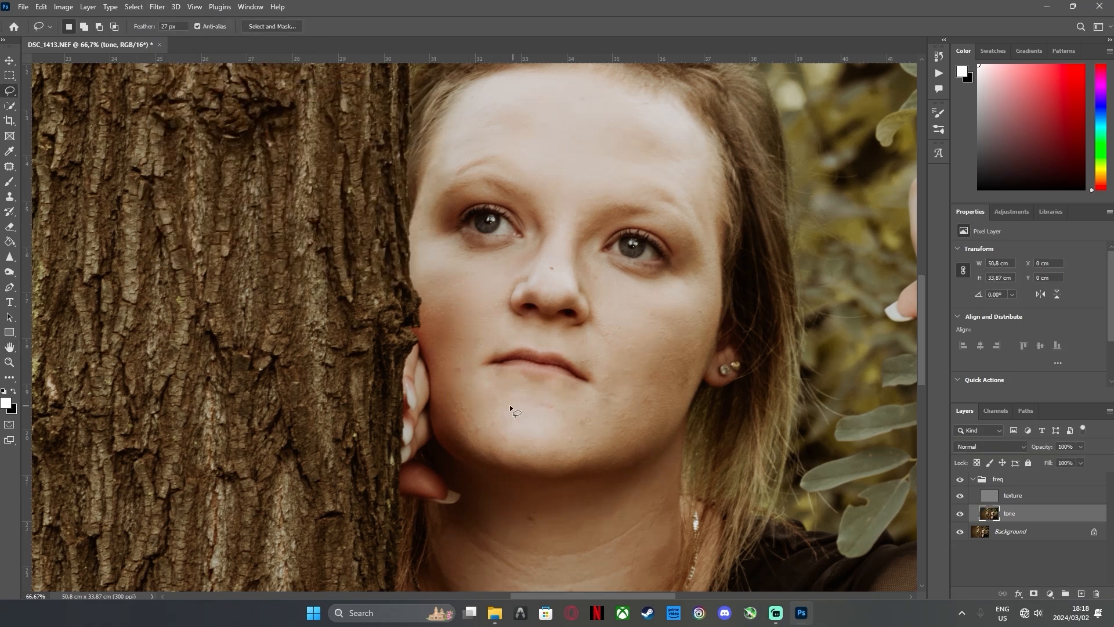
# Lasso about 3.6 × 2.1 cm of the chin just below the lips, apply an 8.0 px Gaussian Blur and deselect
pyautogui.moveTo(511, 396)
pyautogui.mouseDown()
pyautogui.moveTo(597, 427)
pyautogui.moveTo(504, 389)
pyautogui.moveTo(542, 420)
pyautogui.moveTo(587, 423)
pyautogui.mouseUp()
pyautogui.click(133, 7)
pyautogui.moveTo(156, 7)
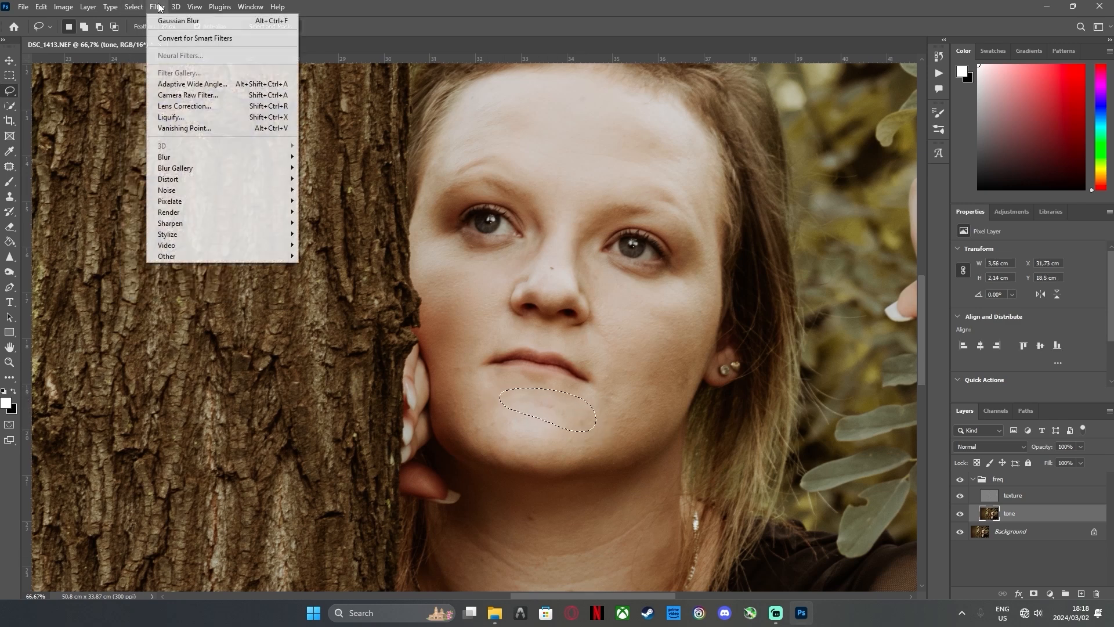
pyautogui.moveTo(261, 157)
pyautogui.click(328, 201)
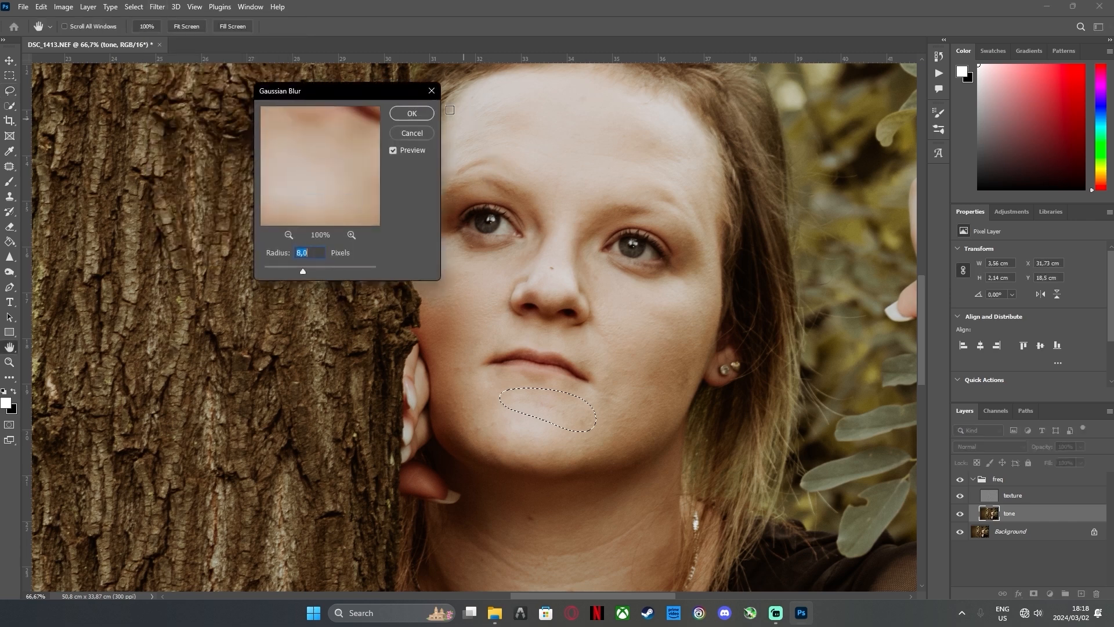
pyautogui.click(421, 113)
pyautogui.hotkey('ctrl', 'd')
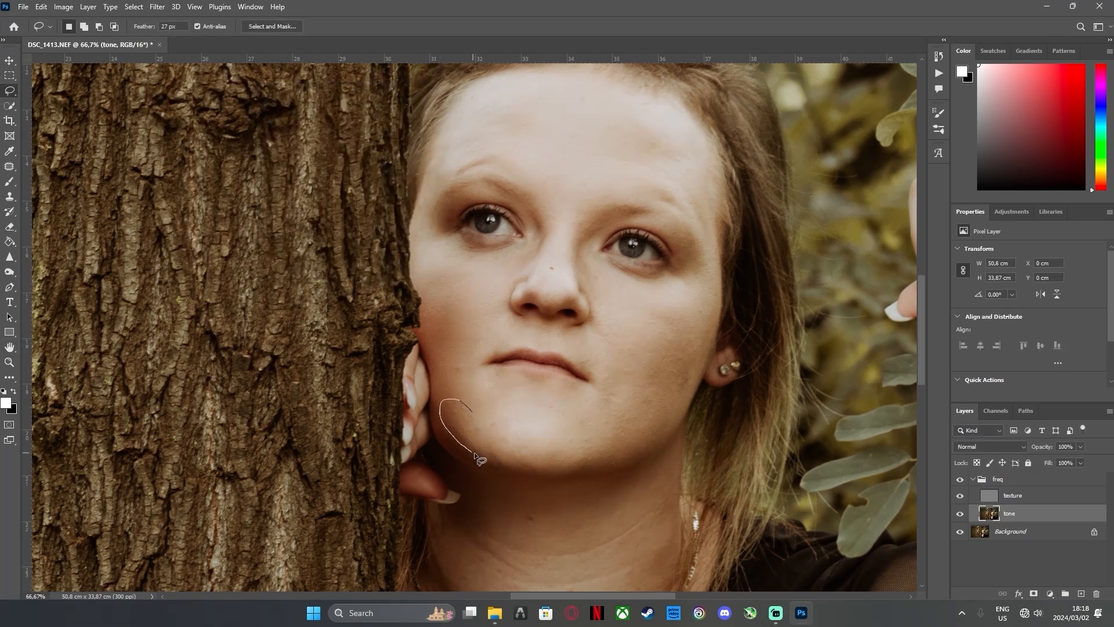
# Lasso about 2.8 × 2.5 cm of the jaw beside the hand, apply an 8.0 px Gaussian Blur and deselect
pyautogui.moveTo(482, 402); pyautogui.dragTo(452, 426)
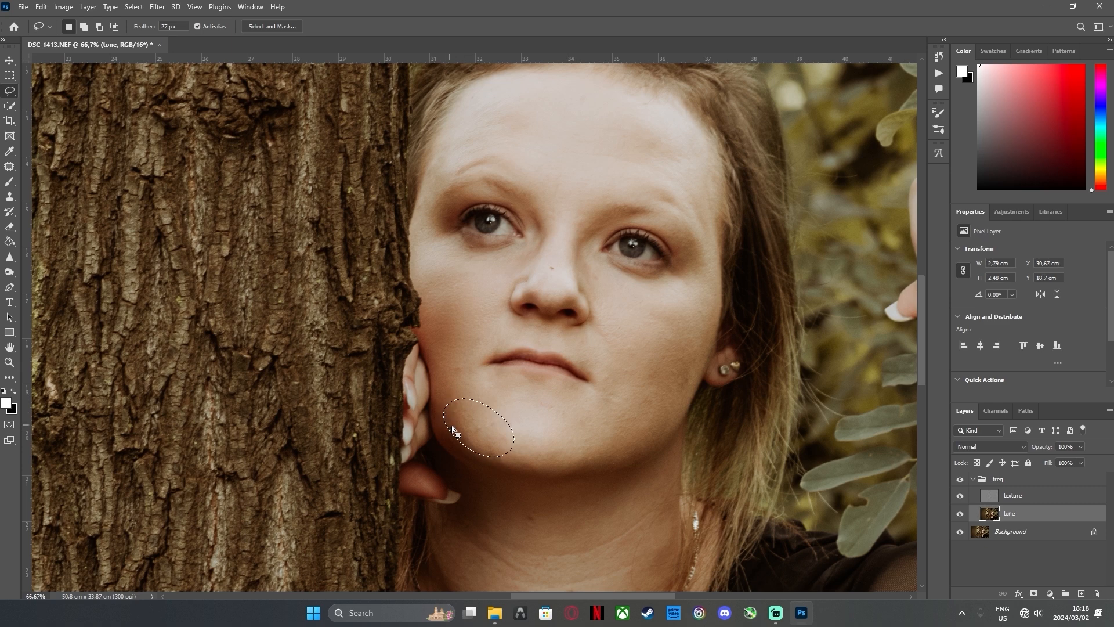
pyautogui.click(157, 8)
pyautogui.moveTo(232, 157)
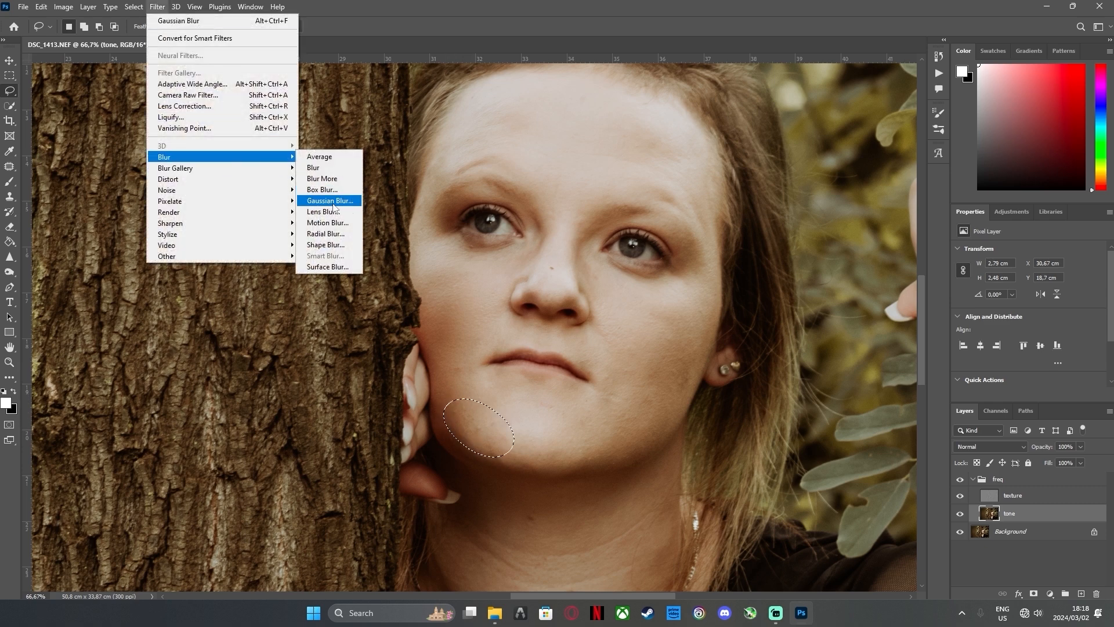
pyautogui.click(334, 203)
pyautogui.click(413, 112)
pyautogui.hotkey('ctrl', 'd')
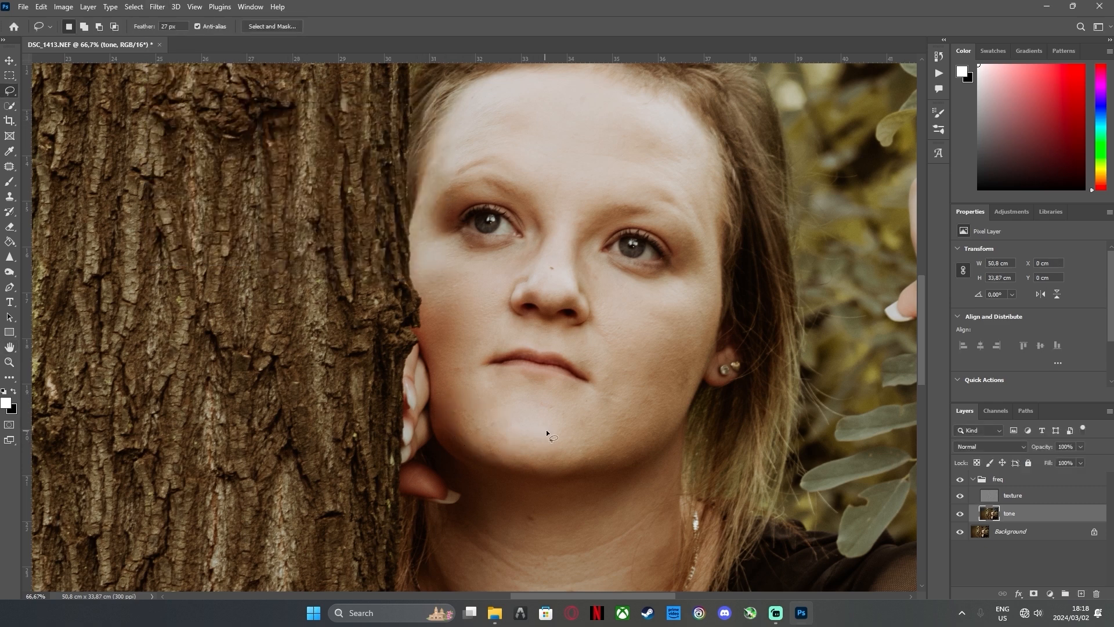
# Lasso a narrow oval of the chin below the mouth corner away from the tree, apply an 8.0 px Gaussian Blur and deselect
pyautogui.moveTo(536, 395)
pyautogui.mouseDown()
pyautogui.moveTo(600, 436)
pyautogui.moveTo(524, 400)
pyautogui.mouseUp()
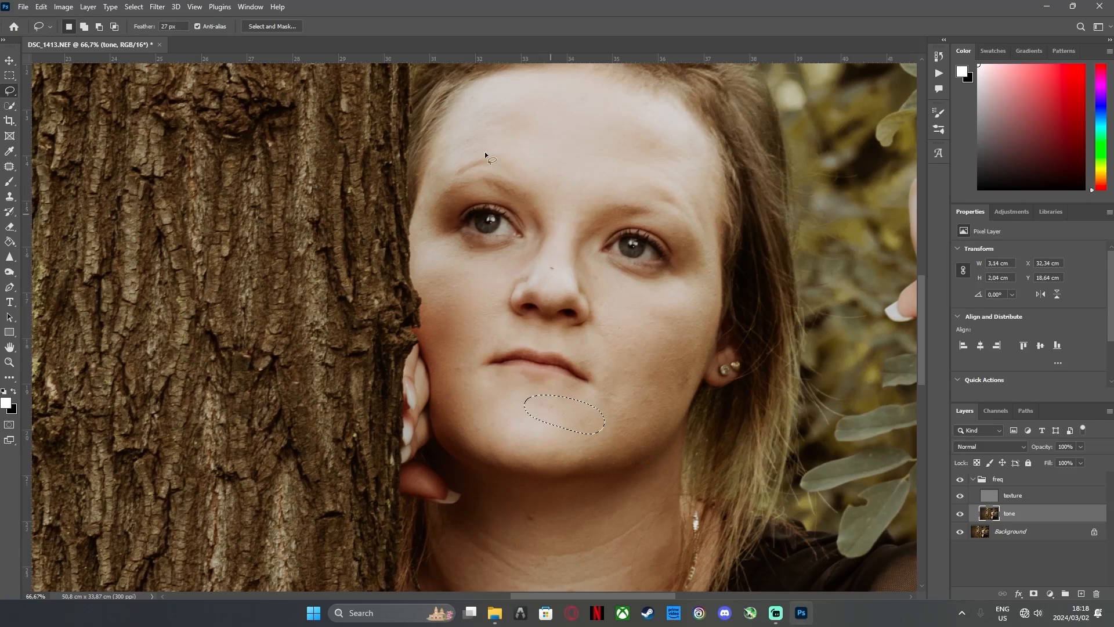
pyautogui.click(157, 8)
pyautogui.moveTo(231, 152)
pyautogui.click(334, 203)
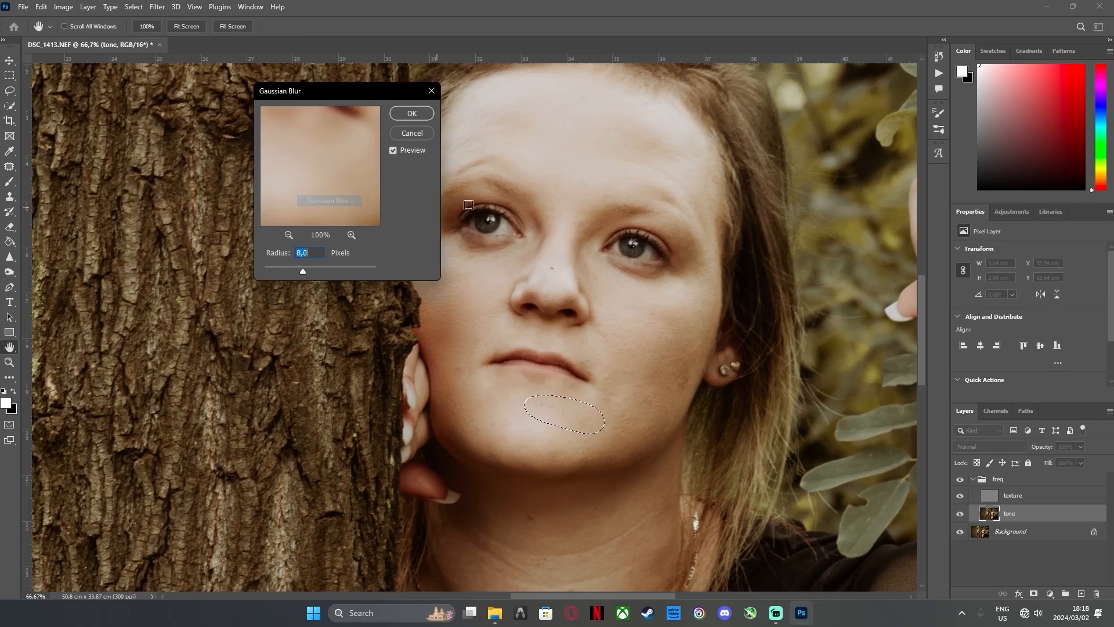
pyautogui.click(411, 113)
pyautogui.hotkey('ctrl', 'd')
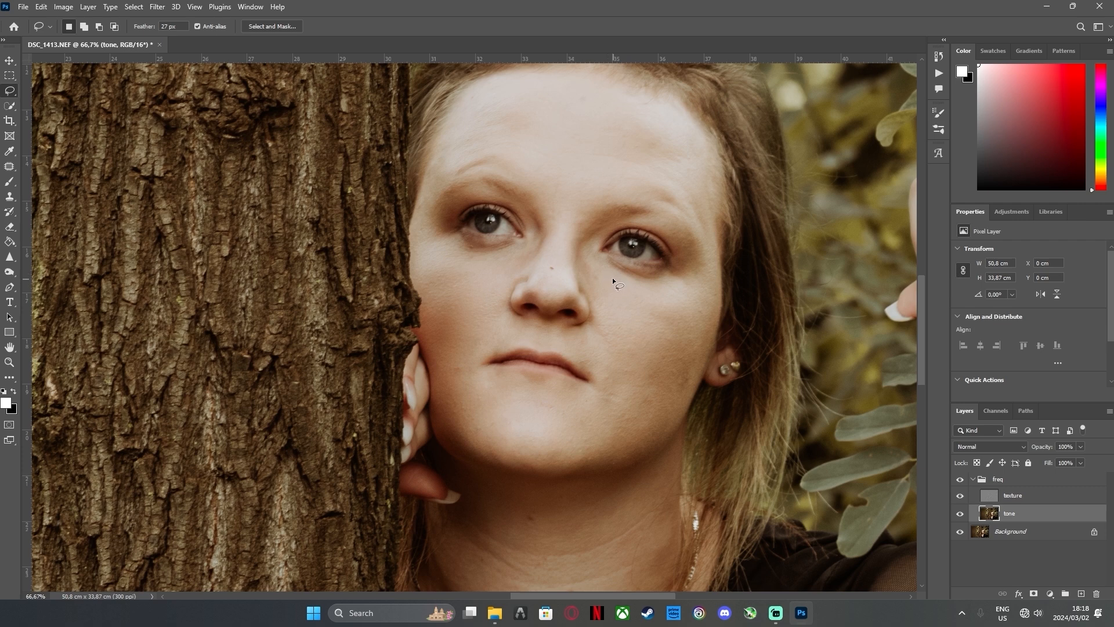
# Lasso about 2.0 × 2.3 cm of skin between the nose and the eye farther from the tree, apply an 8.0 px Gaussian Blur and deselect
pyautogui.moveTo(583, 278)
pyautogui.mouseDown()
pyautogui.moveTo(600, 312)
pyautogui.moveTo(609, 282)
pyautogui.mouseUp()
pyautogui.click(133, 7)
pyautogui.moveTo(157, 7)
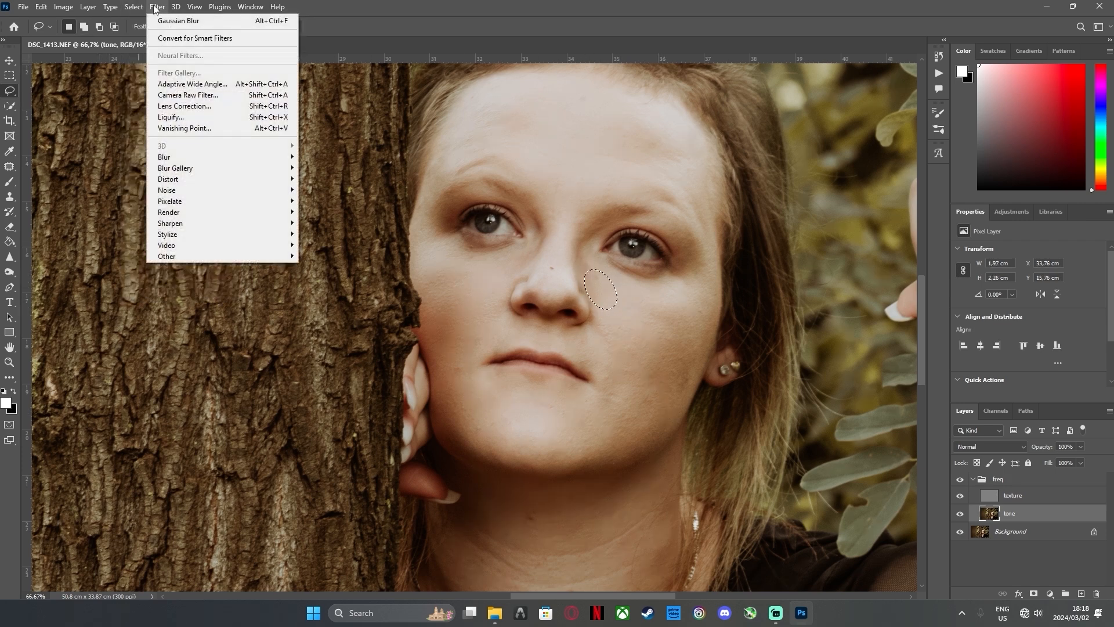
pyautogui.moveTo(291, 158)
pyautogui.click(328, 200)
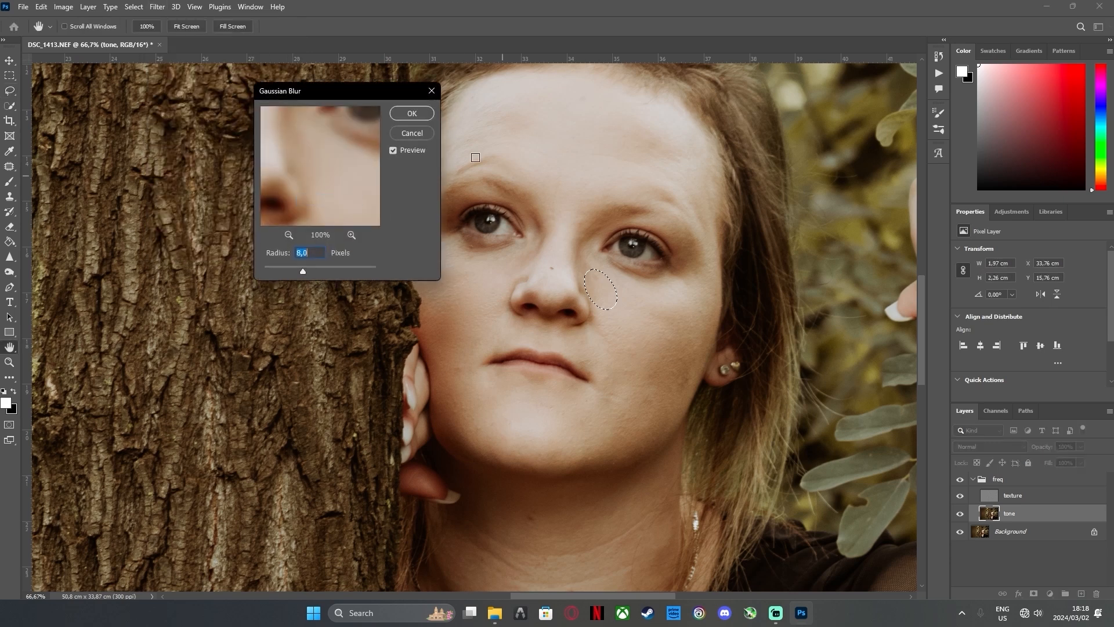
pyautogui.click(417, 113)
pyautogui.hotkey('ctrl', 'd')
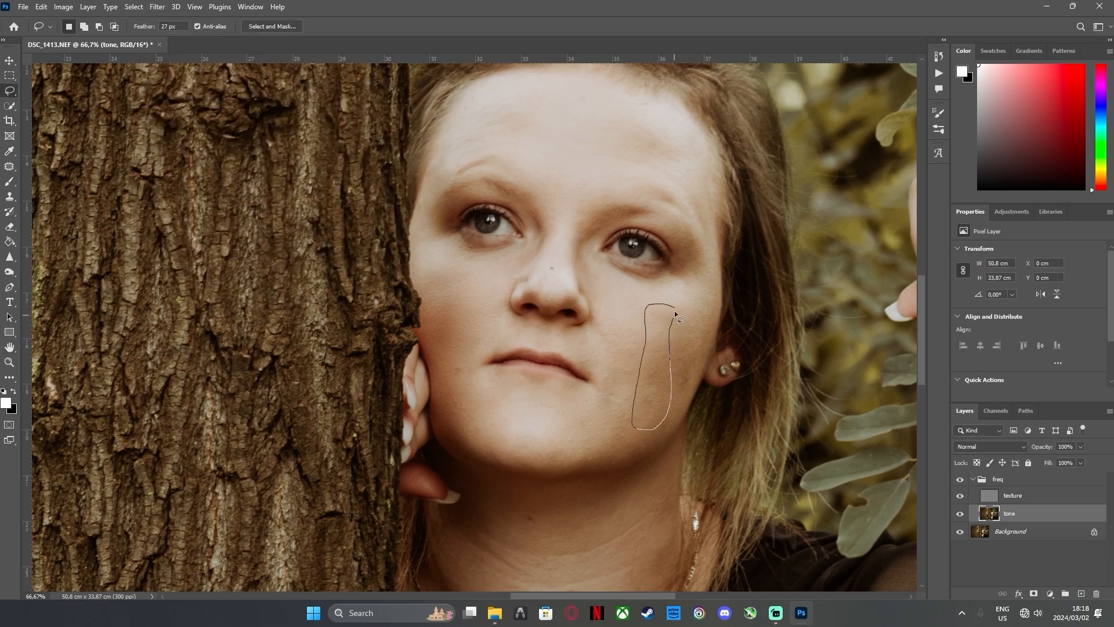
# Lasso a vertical strip about 2.0 × 3.9 cm down the cheek on the earring side, apply an 8.0 px Gaussian Blur and deselect
pyautogui.moveTo(674, 311); pyautogui.dragTo(673, 308)
pyautogui.click(157, 7)
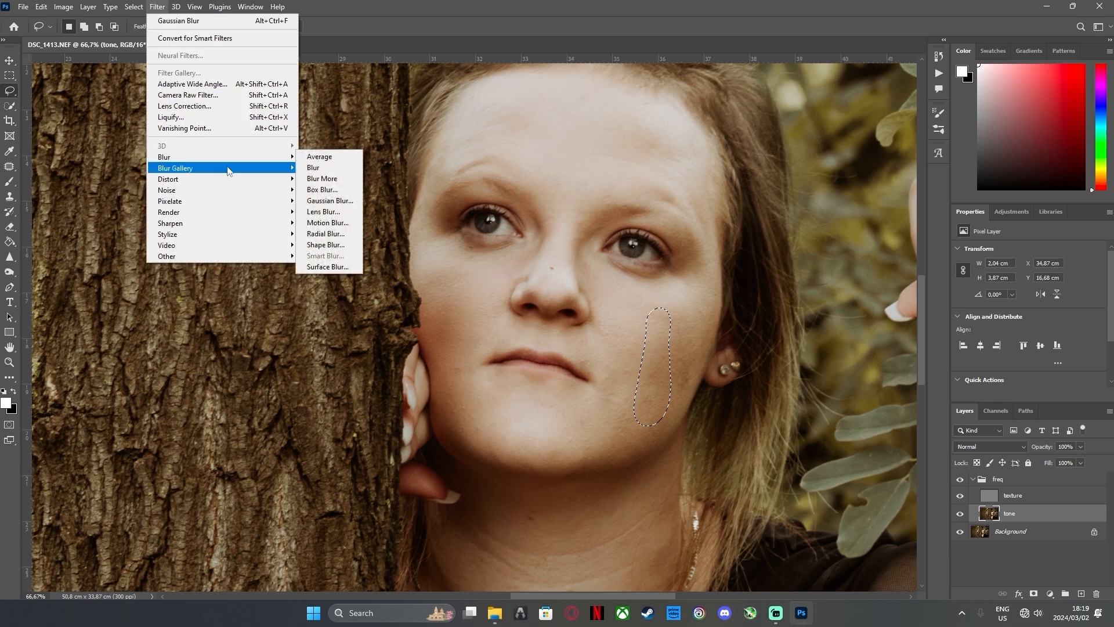
pyautogui.click(330, 200)
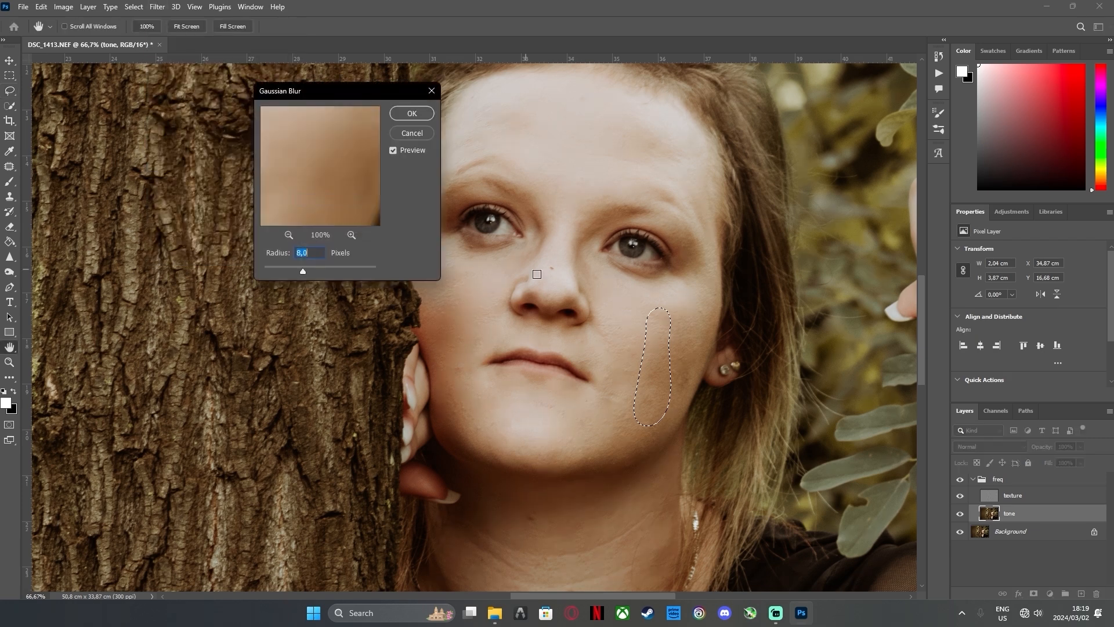
pyautogui.click(421, 115)
pyautogui.hotkey('ctrl', 'd')
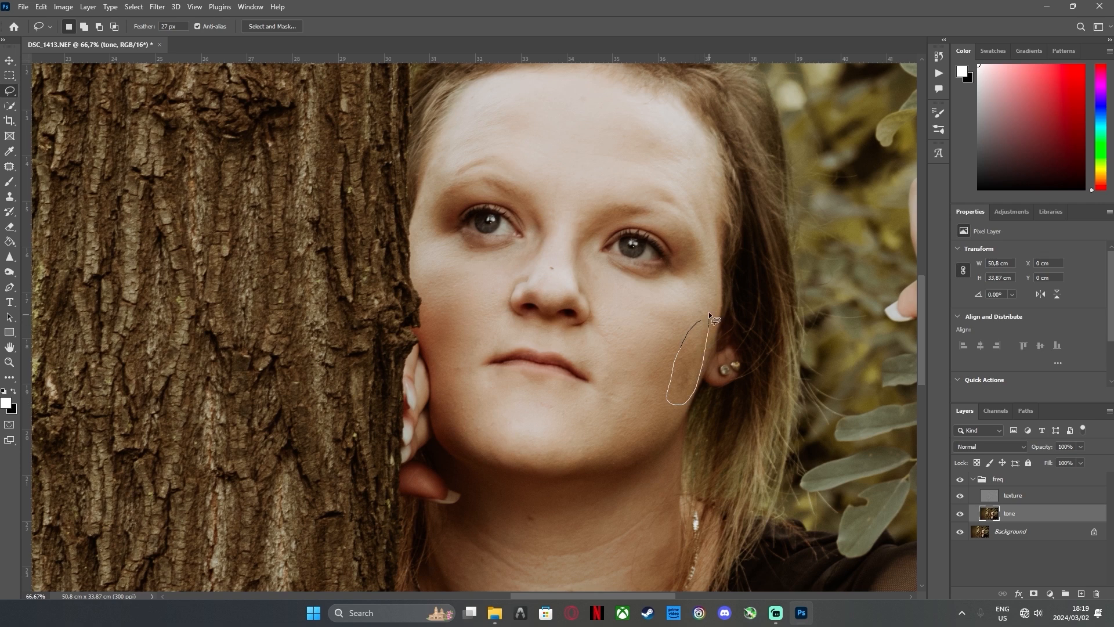
# Lasso about 2.0 × 3.3 cm of the outer cheek just in front of the ear, apply an 8.0 px Gaussian Blur and deselect
pyautogui.moveTo(709, 312); pyautogui.dragTo(700, 313)
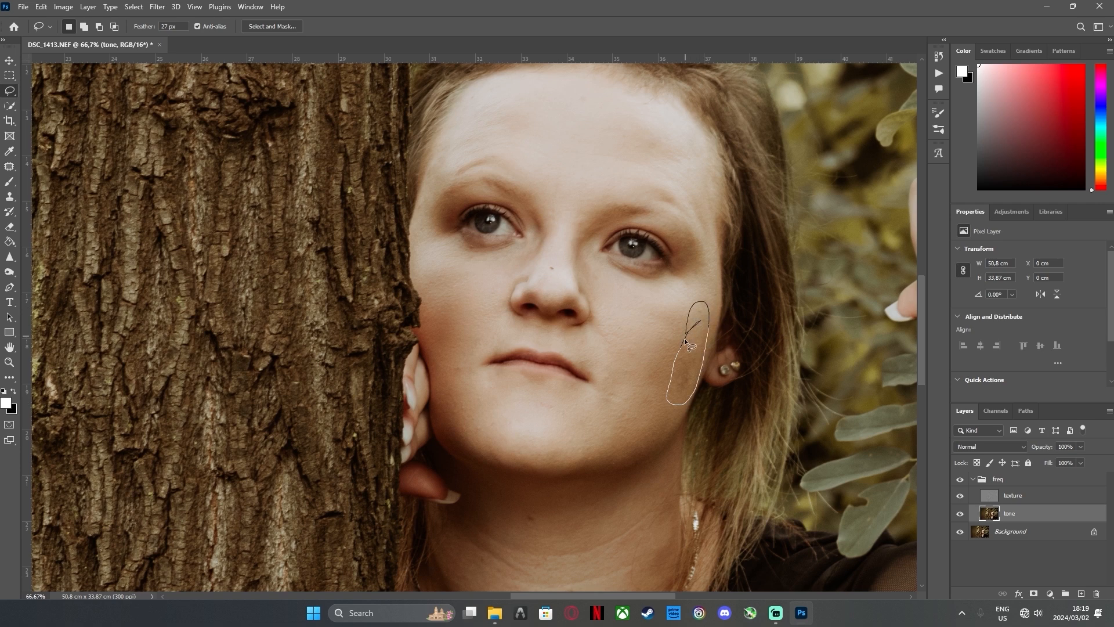
pyautogui.click(153, 8)
pyautogui.moveTo(185, 152)
pyautogui.click(328, 199)
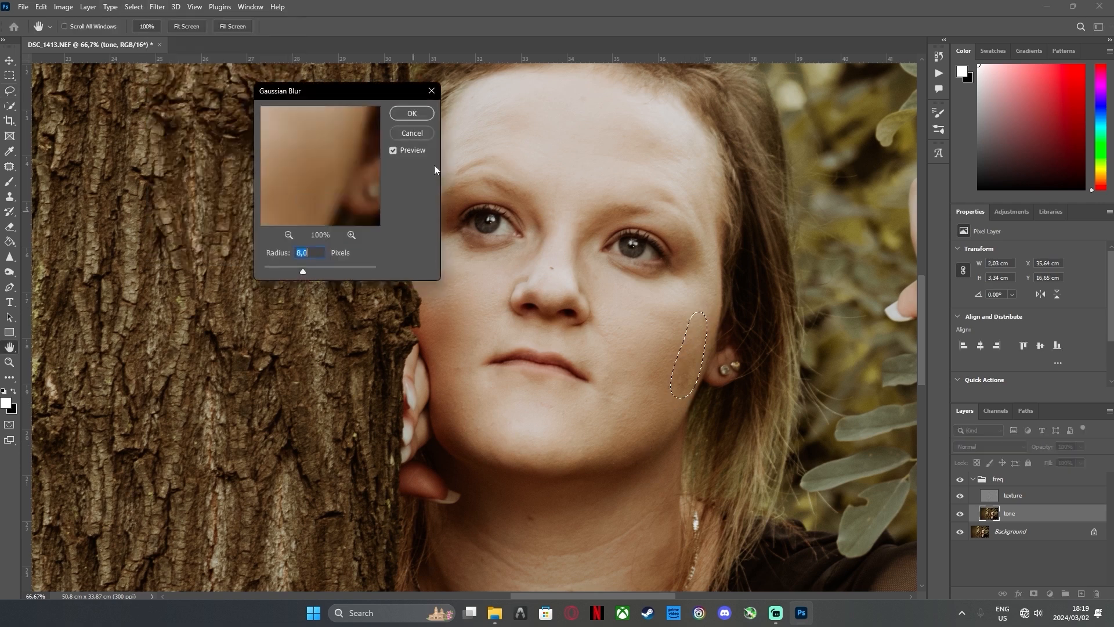
pyautogui.click(412, 114)
pyautogui.hotkey('ctrl', 'd')
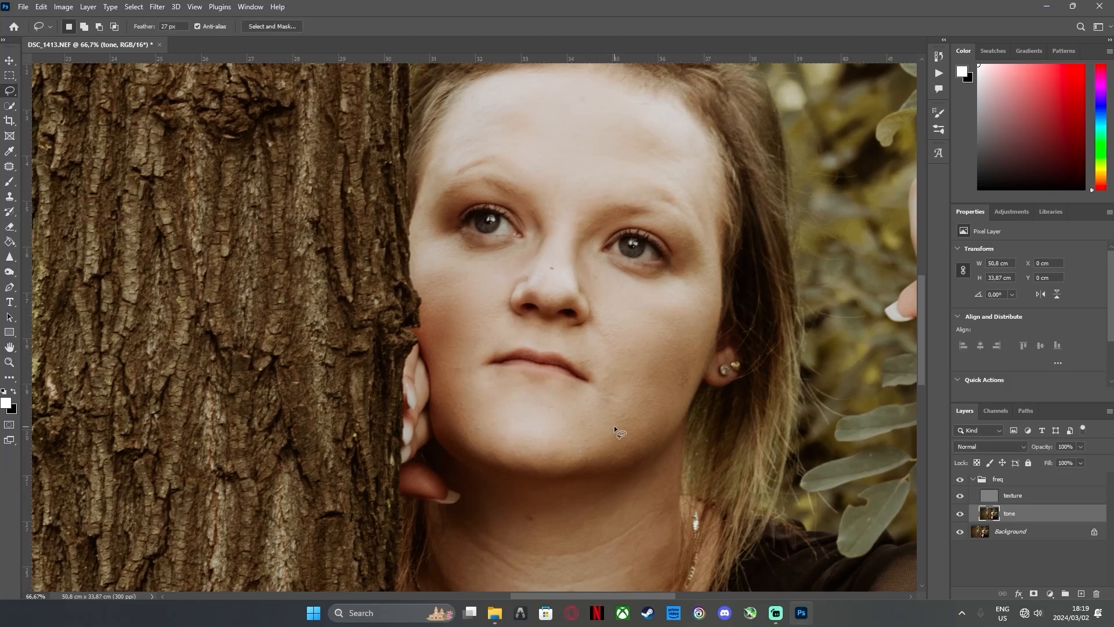
# Lasso about 4.2 × 2.6 cm of the upper neck just under the chin, apply an 8.0 px Gaussian Blur and deselect
pyautogui.scroll(-5, 600, 539)
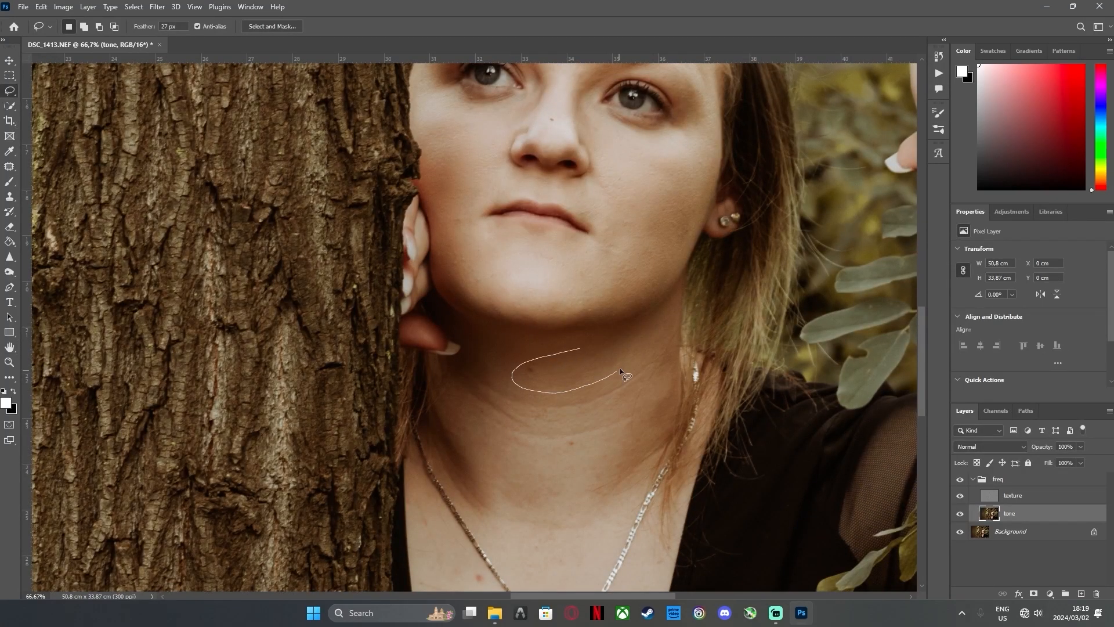
pyautogui.moveTo(650, 329); pyautogui.dragTo(647, 328)
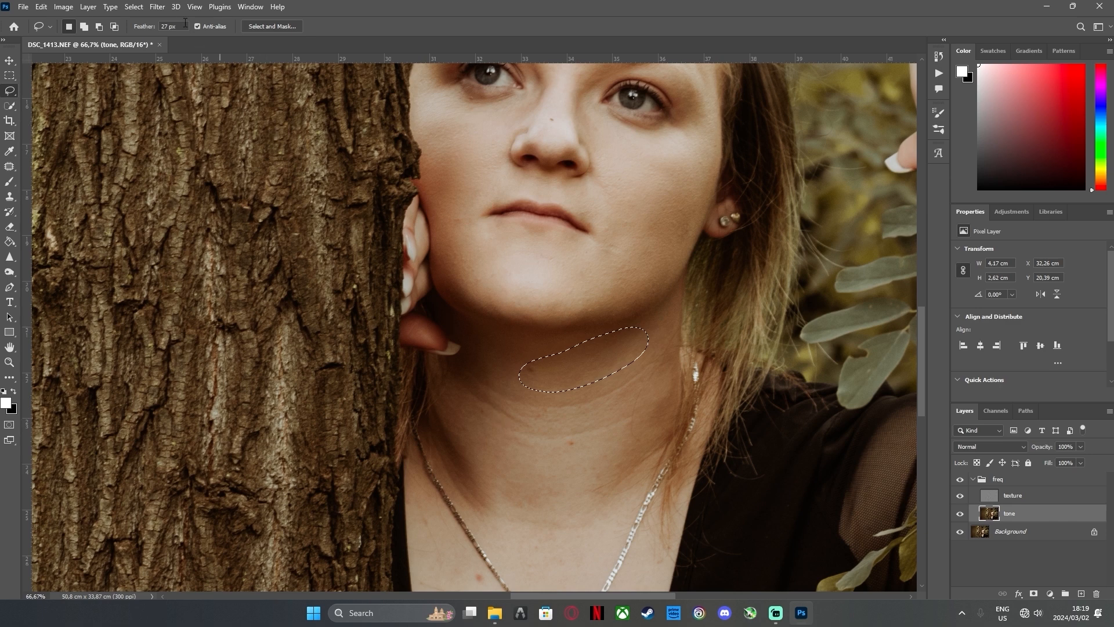
pyautogui.click(157, 7)
pyautogui.moveTo(232, 156)
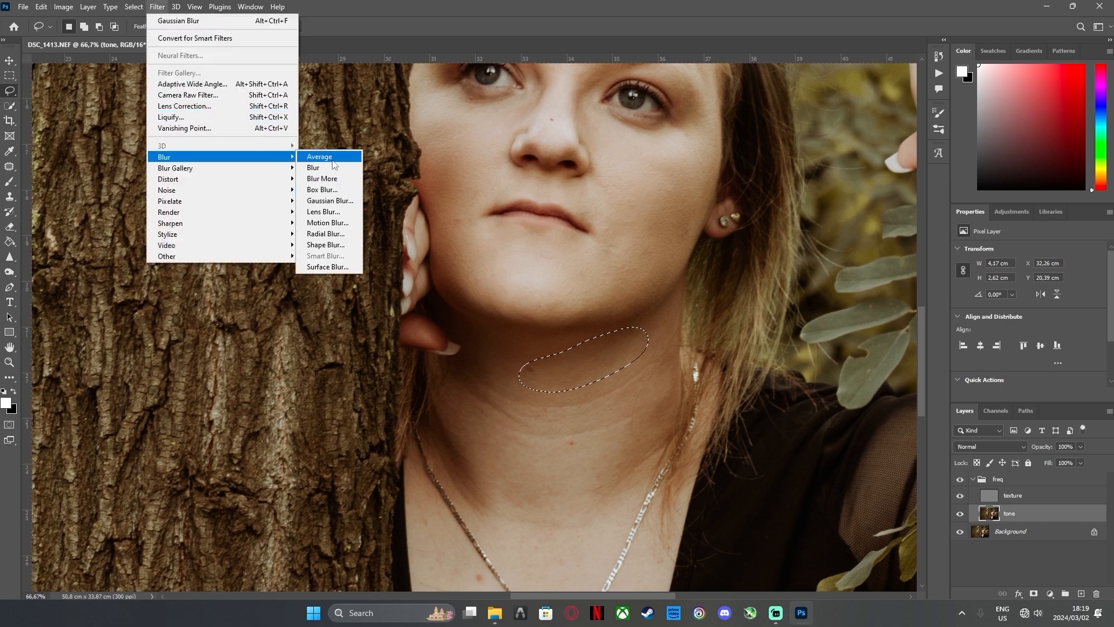
pyautogui.click(329, 200)
pyautogui.click(395, 119)
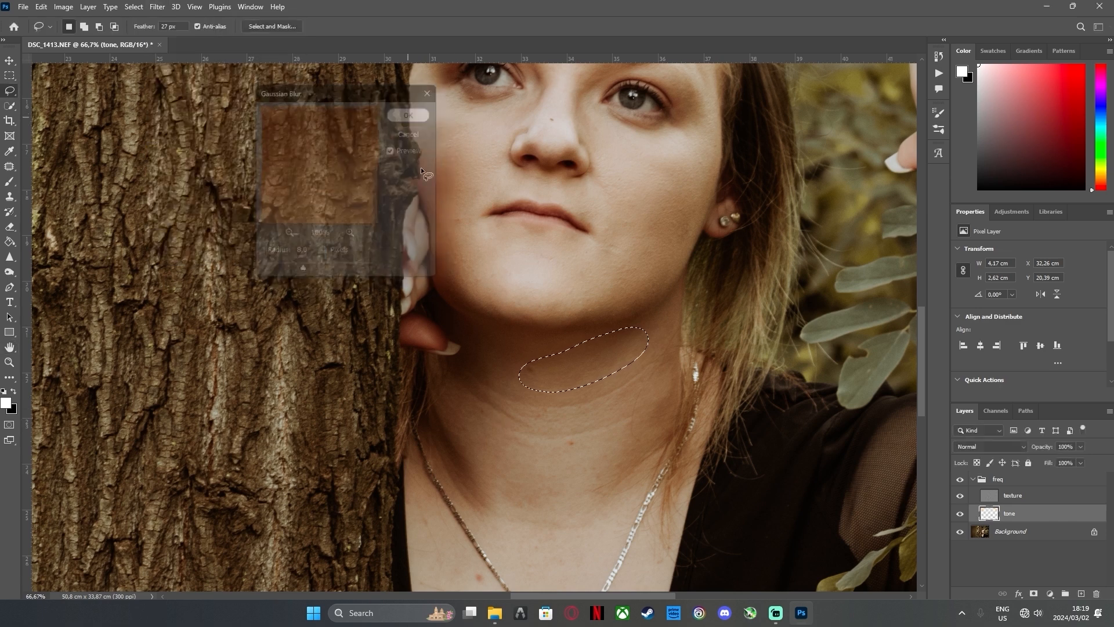
pyautogui.hotkey('ctrl', 'd')
# Lasso about 2.8 × 3.5 cm of the neck base along the tree-side necklace chain, apply an 8.0 px Gaussian Blur and deselect
pyautogui.scroll(-3, 516, 420)
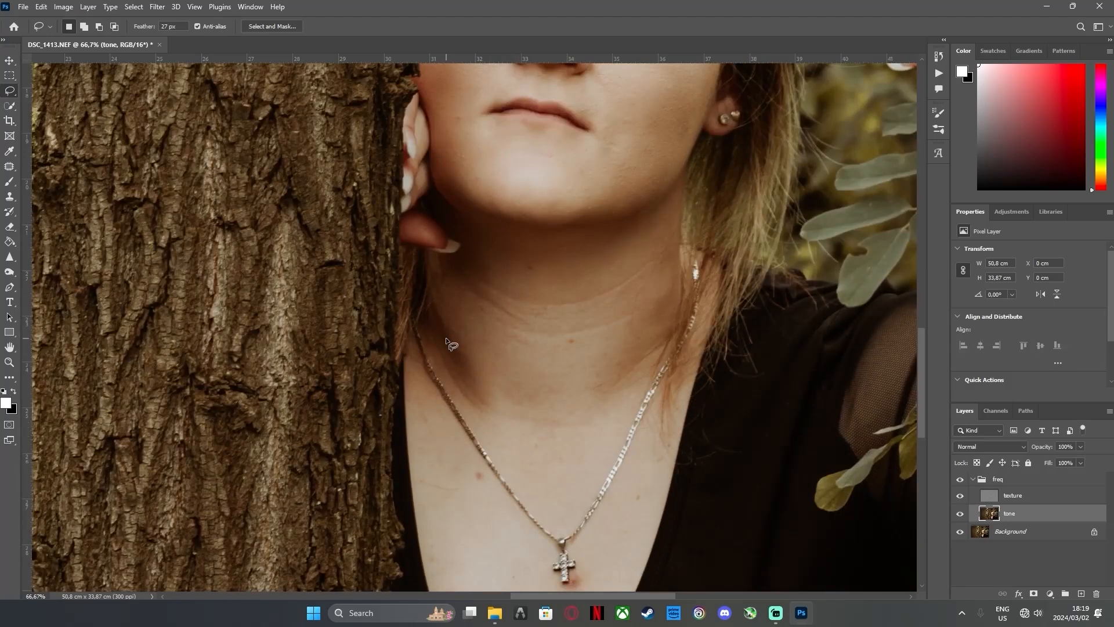
pyautogui.moveTo(445, 332)
pyautogui.mouseDown()
pyautogui.moveTo(460, 406)
pyautogui.moveTo(496, 434)
pyautogui.moveTo(509, 410)
pyautogui.moveTo(465, 336)
pyautogui.moveTo(437, 326)
pyautogui.mouseUp()
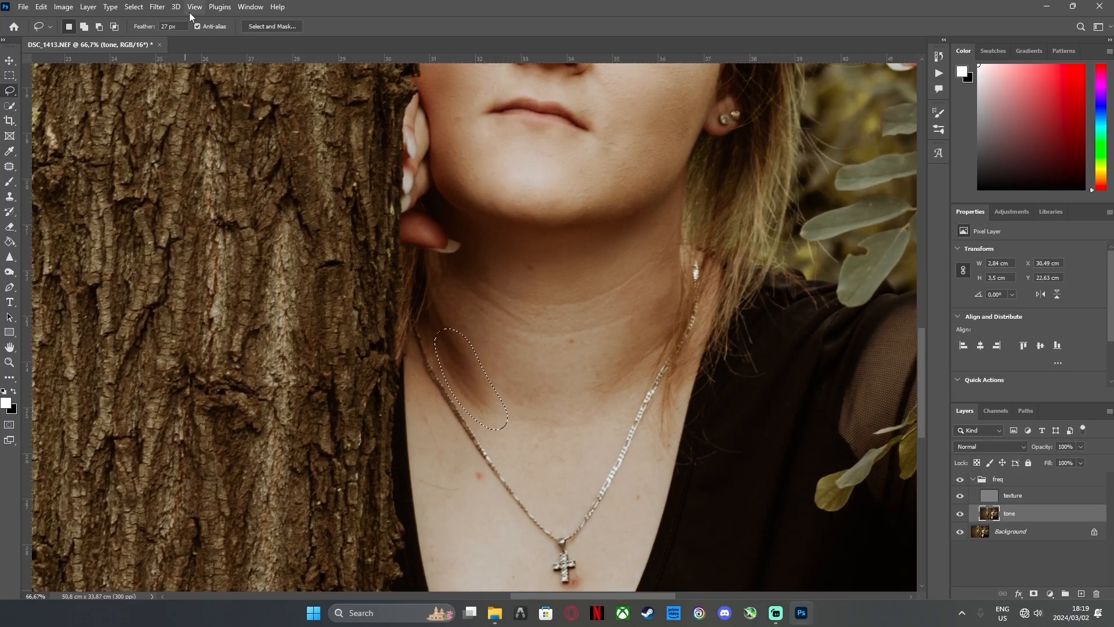
pyautogui.click(157, 6)
pyautogui.moveTo(168, 159)
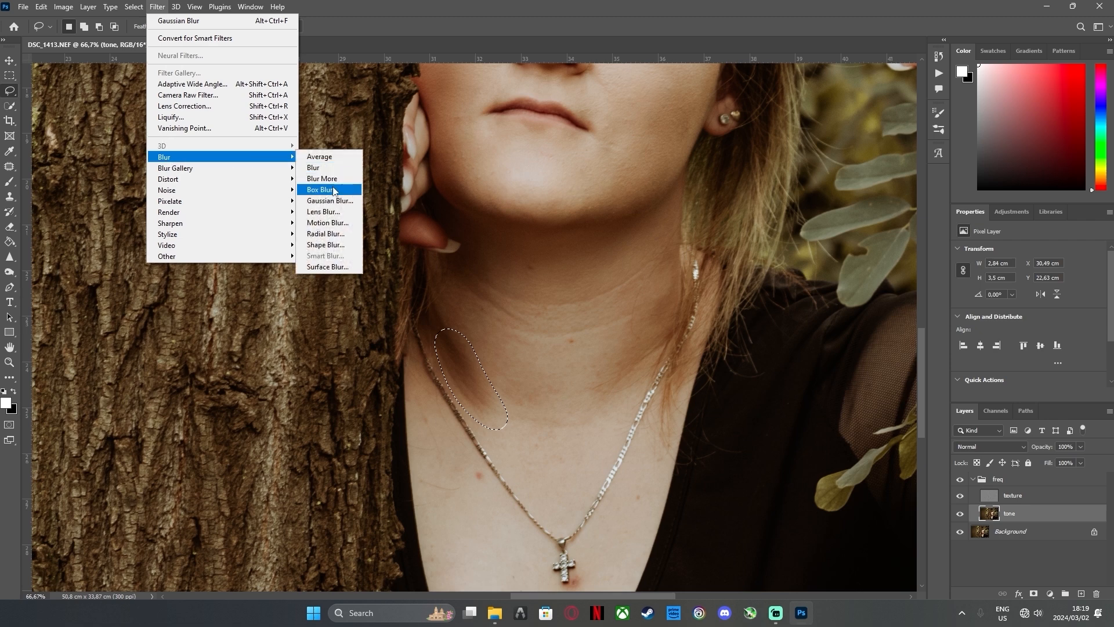
pyautogui.click(329, 201)
pyautogui.click(412, 114)
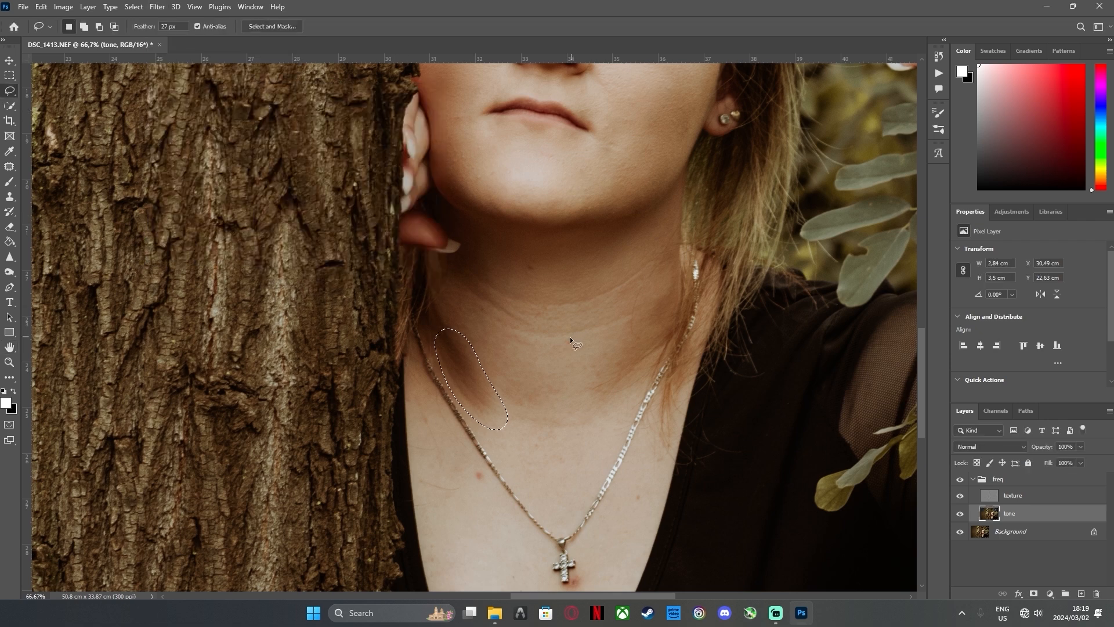
pyautogui.hotkey('ctrl', 'd')
# Lasso about 3.2 × 2.7 cm of the upper chest between the necklace chains, apply an 8.0 px Gaussian Blur and deselect
pyautogui.moveTo(570, 408)
pyautogui.mouseDown()
pyautogui.moveTo(599, 441)
pyautogui.moveTo(511, 432)
pyautogui.mouseUp()
pyautogui.click(153, 6)
pyautogui.moveTo(194, 159)
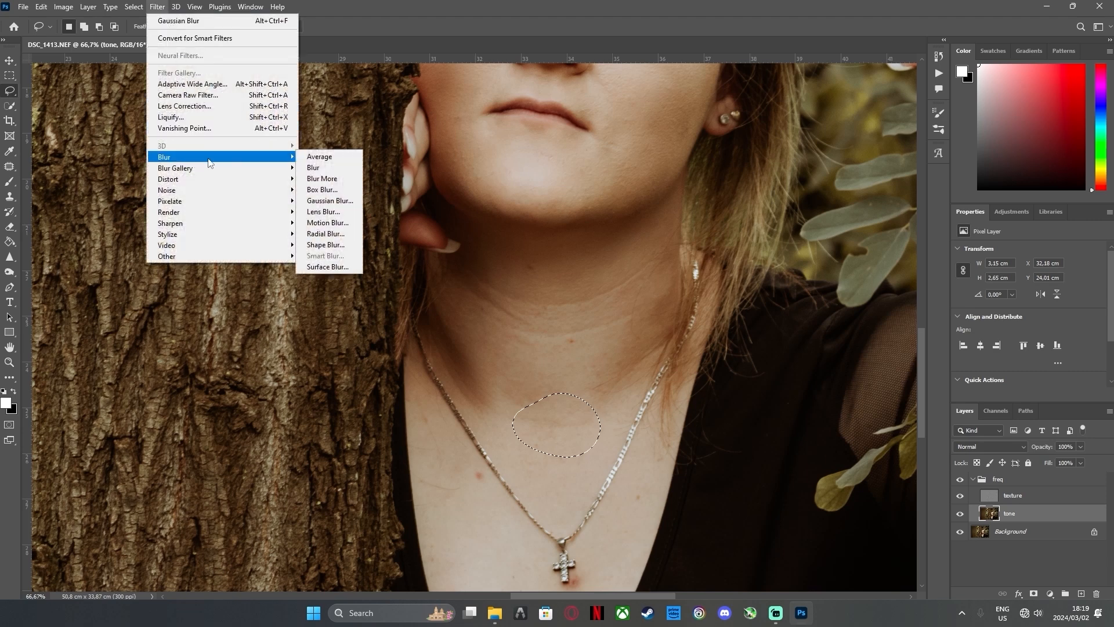
pyautogui.click(357, 201)
pyautogui.click(418, 114)
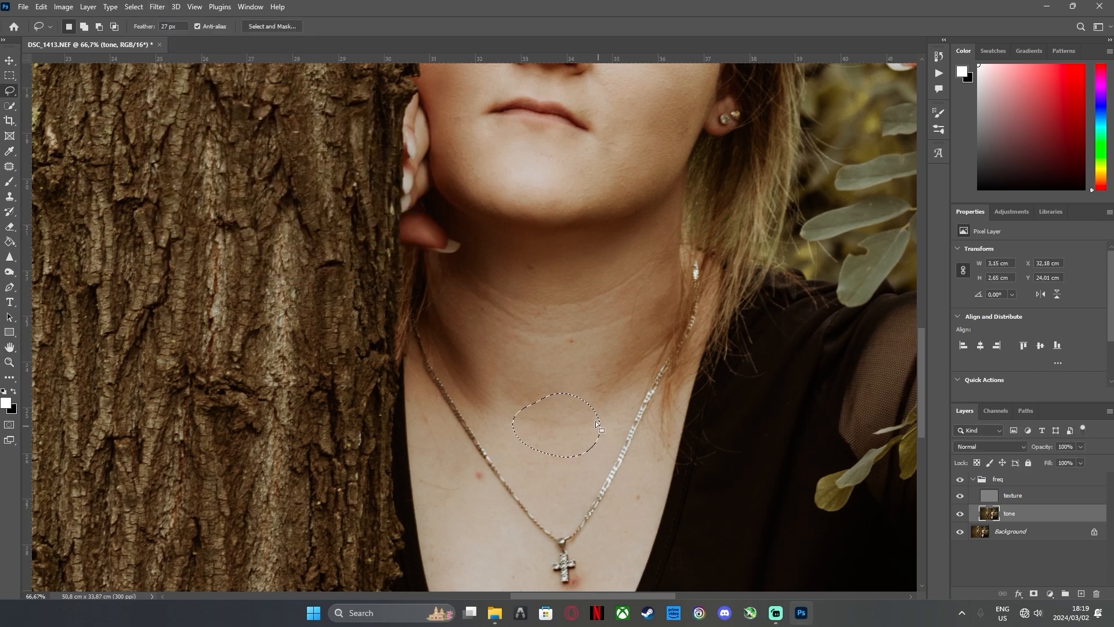
pyautogui.hotkey('ctrl', 'd')
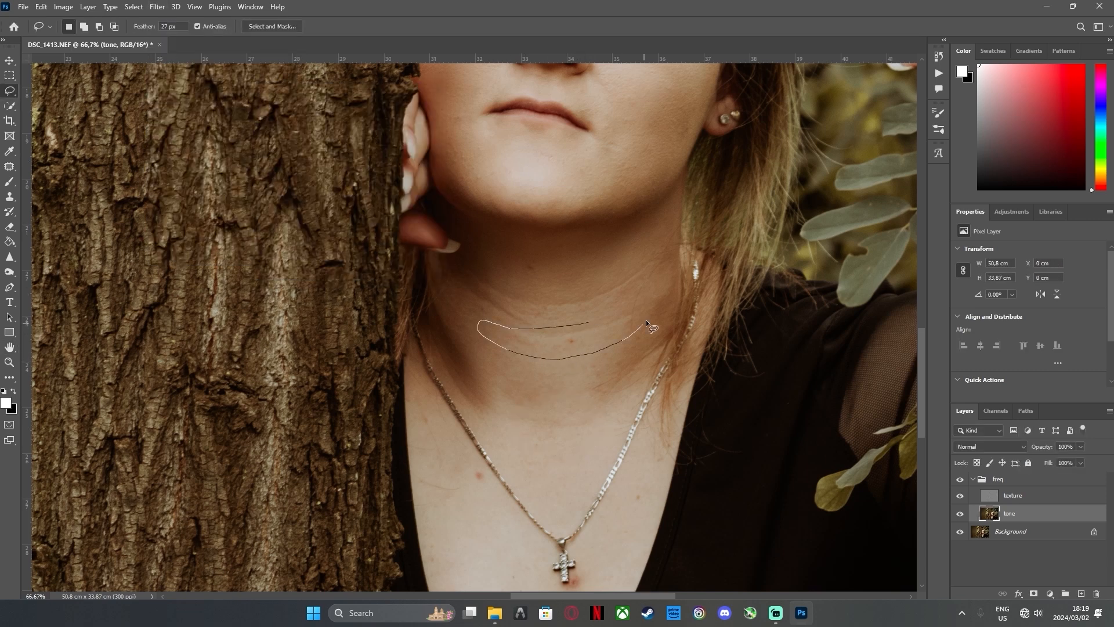
# Lasso a curved band about 5.0 × 2.7 cm across the lower neck, apply an 8.0 px Gaussian Blur and deselect
pyautogui.moveTo(645, 323); pyautogui.dragTo(604, 323)
pyautogui.click(157, 7)
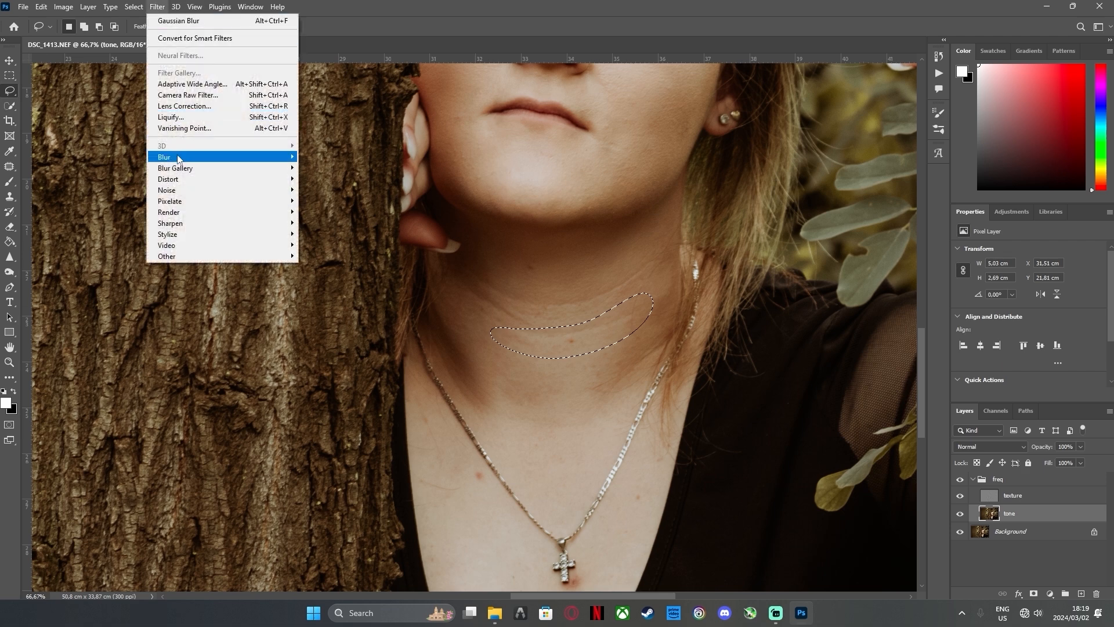
pyautogui.moveTo(178, 158)
pyautogui.click(357, 201)
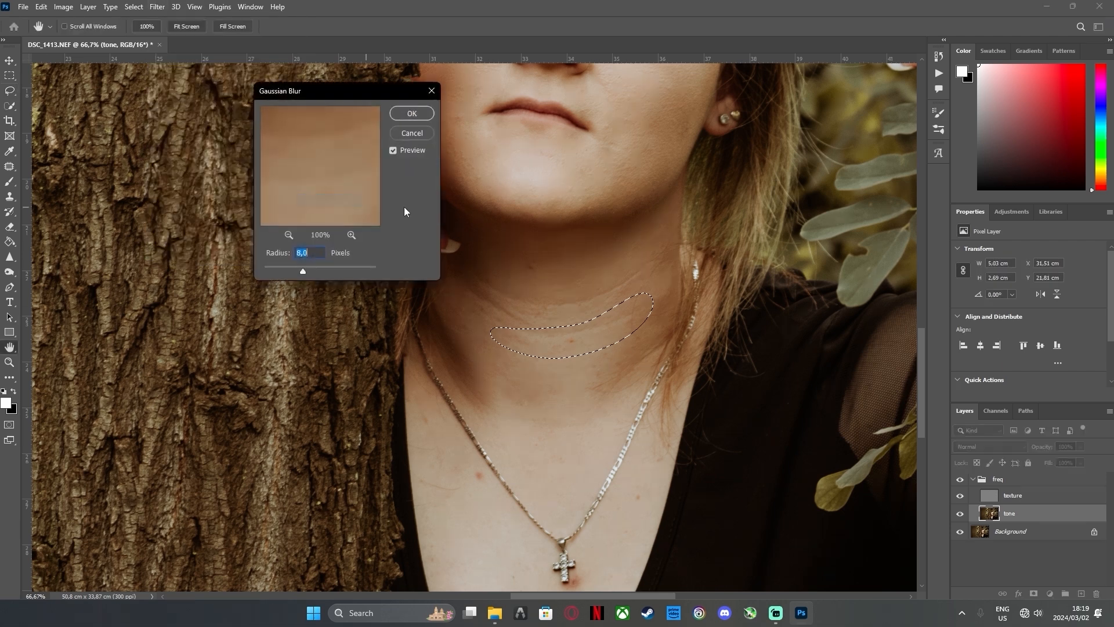
pyautogui.click(425, 115)
pyautogui.hotkey('ctrl', 'd')
# Lasso about 2.9 × 2.7 cm of neck creases on the tree side, apply an 8.0 px Gaussian Blur and deselect
pyautogui.moveTo(525, 306)
pyautogui.mouseDown()
pyautogui.moveTo(466, 278)
pyautogui.moveTo(473, 311)
pyautogui.moveTo(517, 335)
pyautogui.moveTo(538, 309)
pyautogui.moveTo(497, 271)
pyautogui.moveTo(469, 280)
pyautogui.mouseUp()
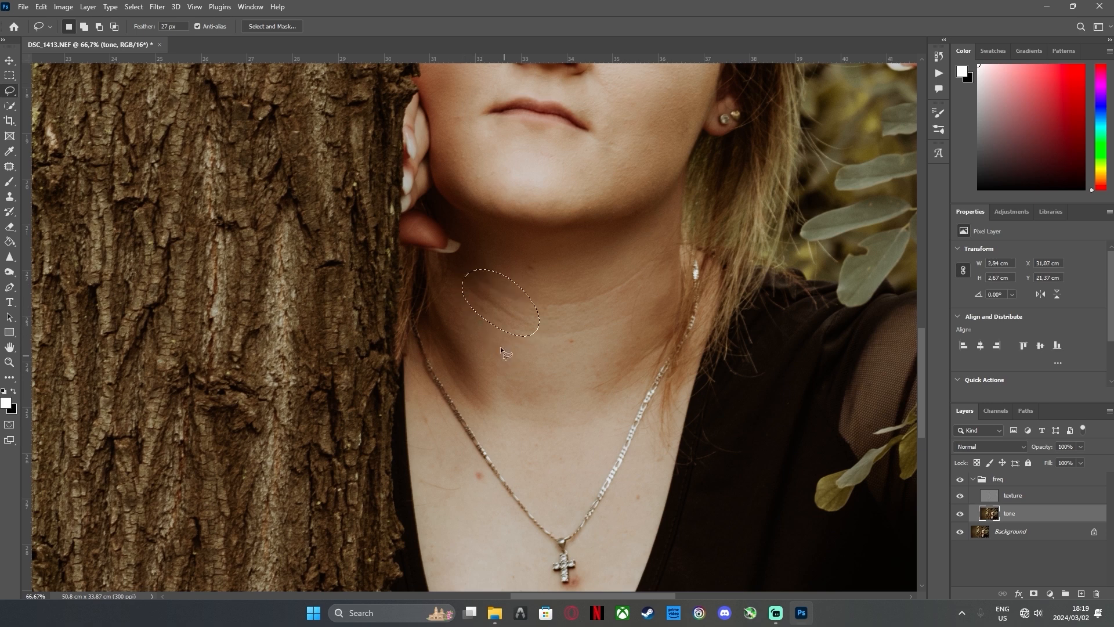
pyautogui.click(157, 6)
pyautogui.moveTo(238, 162)
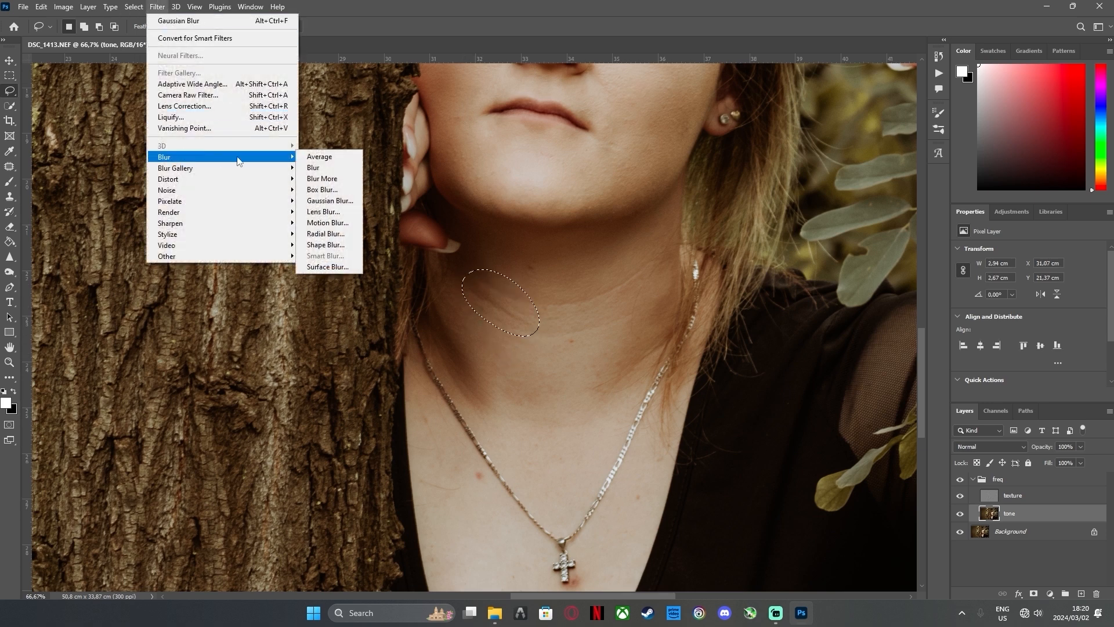
pyautogui.click(340, 200)
pyautogui.click(408, 115)
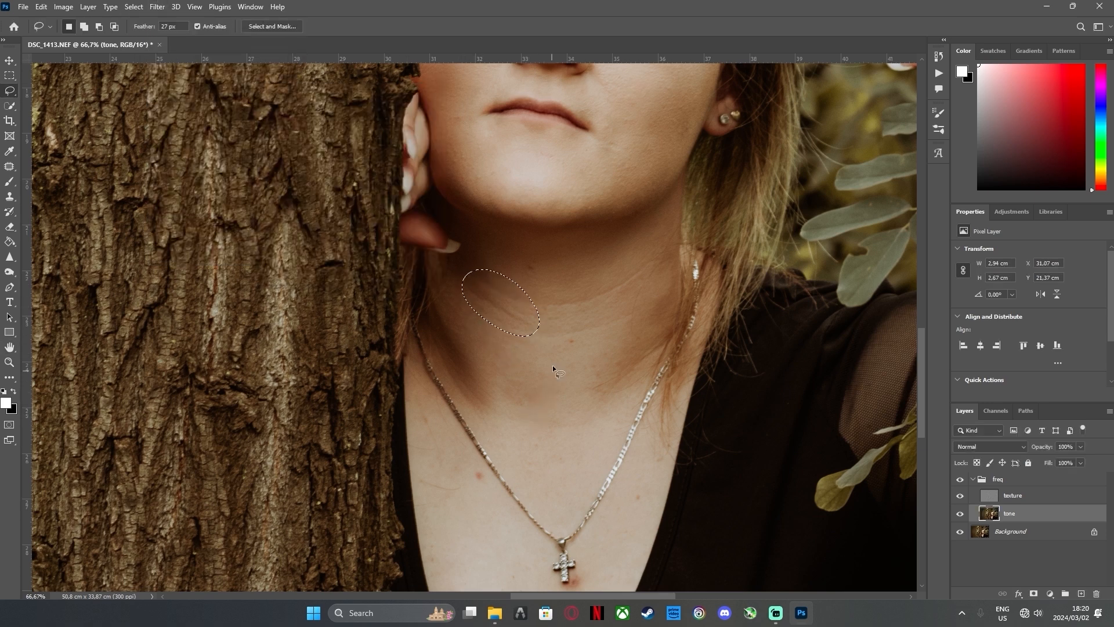
pyautogui.hotkey('ctrl', 'd')
# Lasso about 4.3 × 3.0 cm of mid-neck creases rising toward the earring side, apply an 8.0 px Gaussian Blur and deselect
pyautogui.moveTo(537, 288)
pyautogui.mouseDown()
pyautogui.moveTo(609, 312)
pyautogui.moveTo(653, 287)
pyautogui.moveTo(671, 259)
pyautogui.moveTo(658, 234)
pyautogui.moveTo(606, 266)
pyautogui.mouseUp()
pyautogui.click(157, 6)
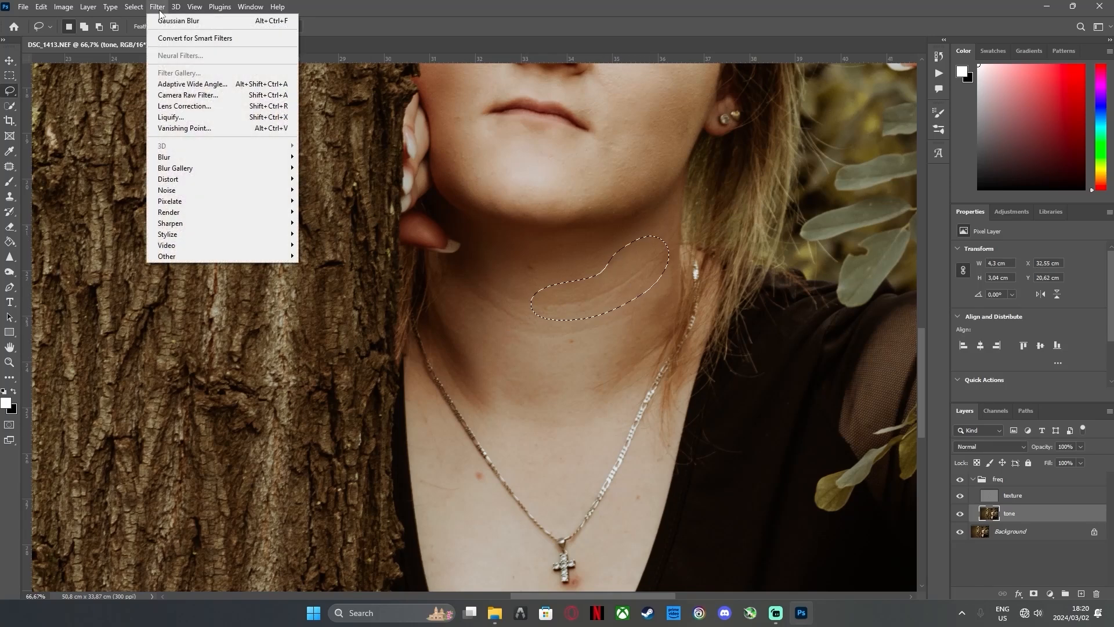
pyautogui.moveTo(233, 162)
pyautogui.click(321, 201)
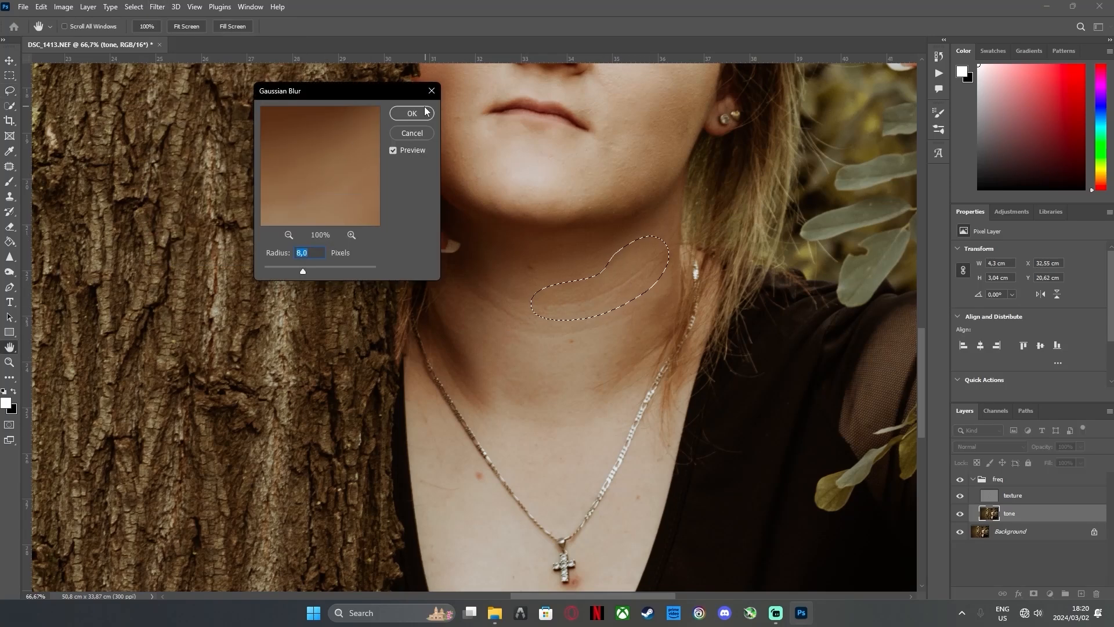
pyautogui.press('Return')
pyautogui.hotkey('ctrl', 'd')
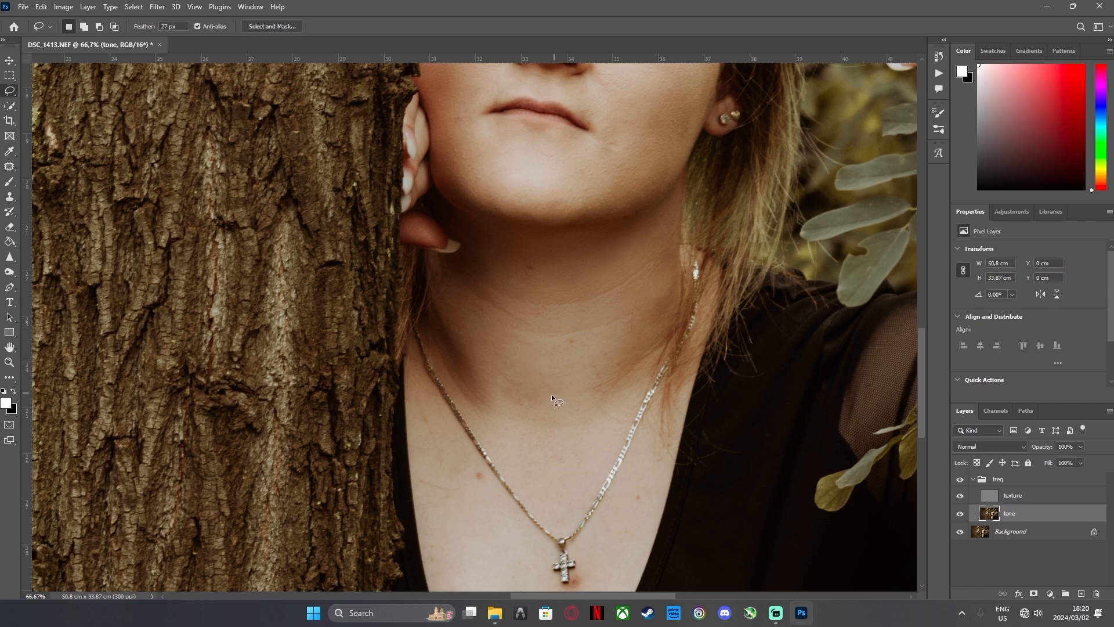
# Make the texture layer active and set up the Healing Brush with a 50 px tip
pyautogui.hotkey('ctrl', '0')
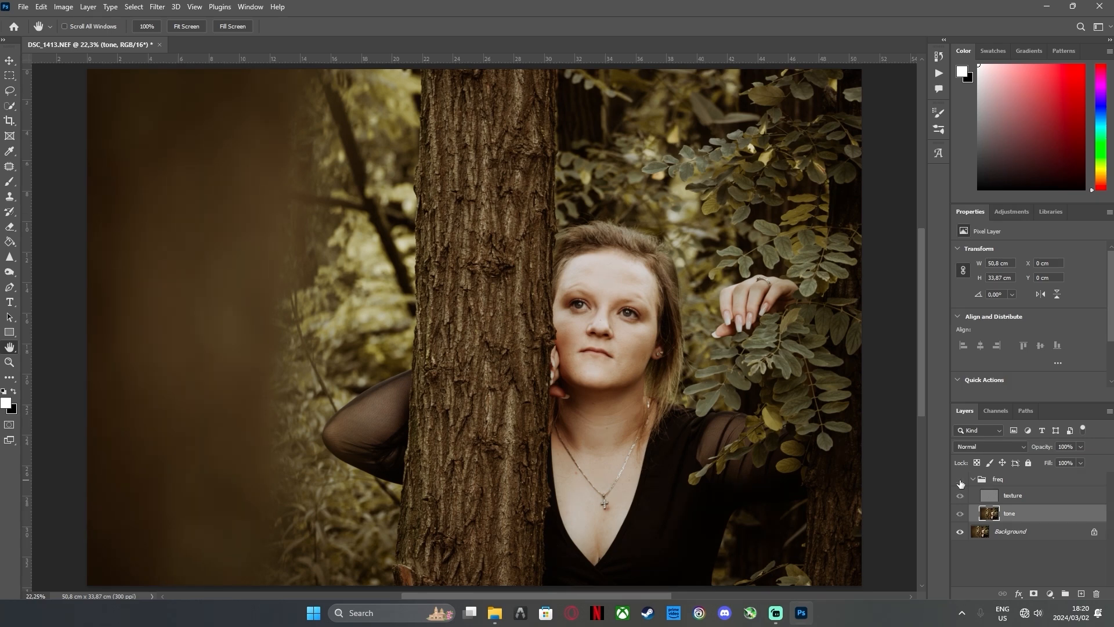
pyautogui.click(10, 362)
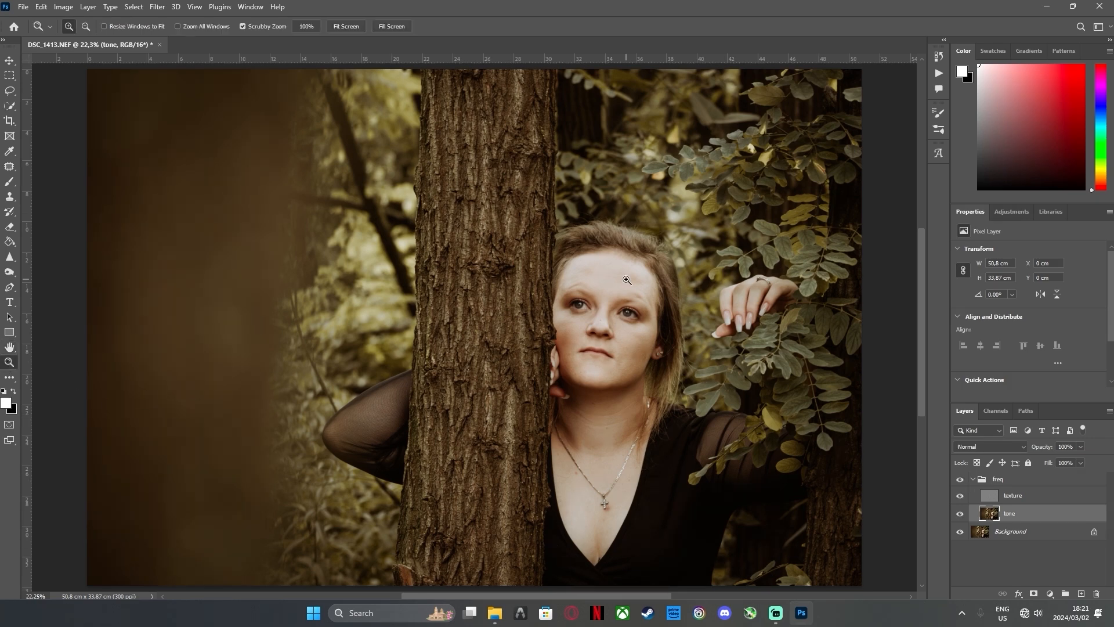
pyautogui.moveTo(626, 280); pyautogui.dragTo(831, 494)
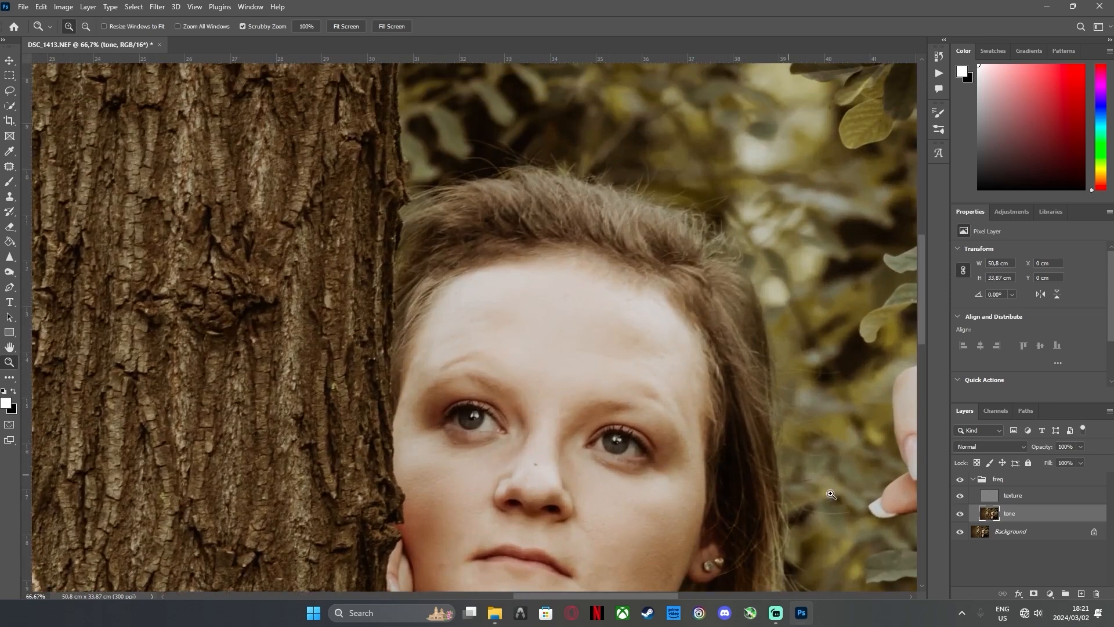
pyautogui.click(1021, 495)
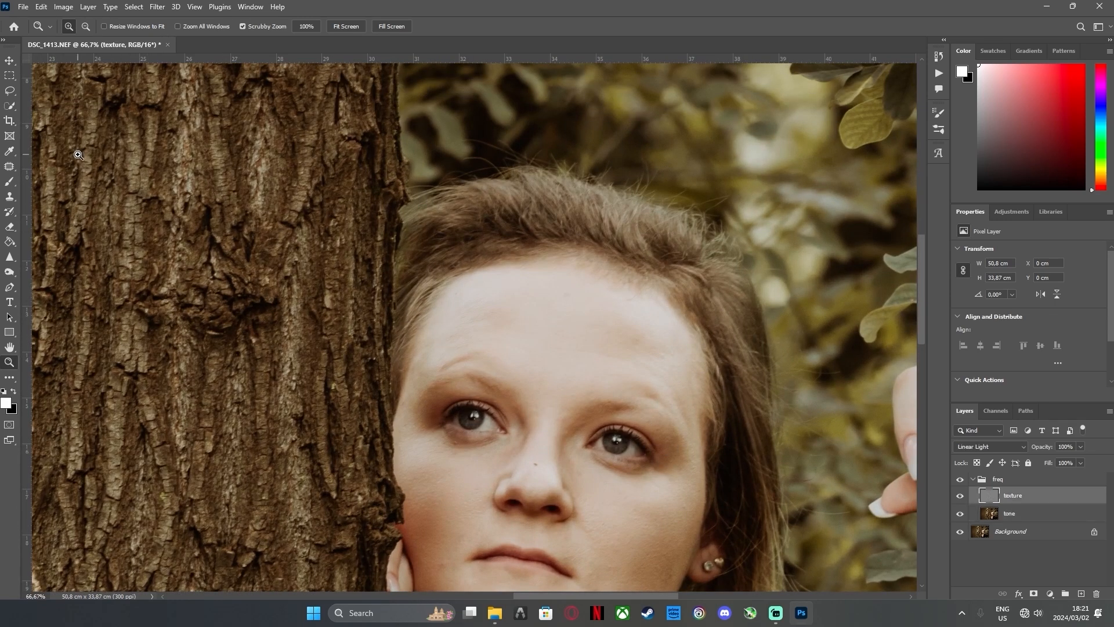
pyautogui.click(8, 168)
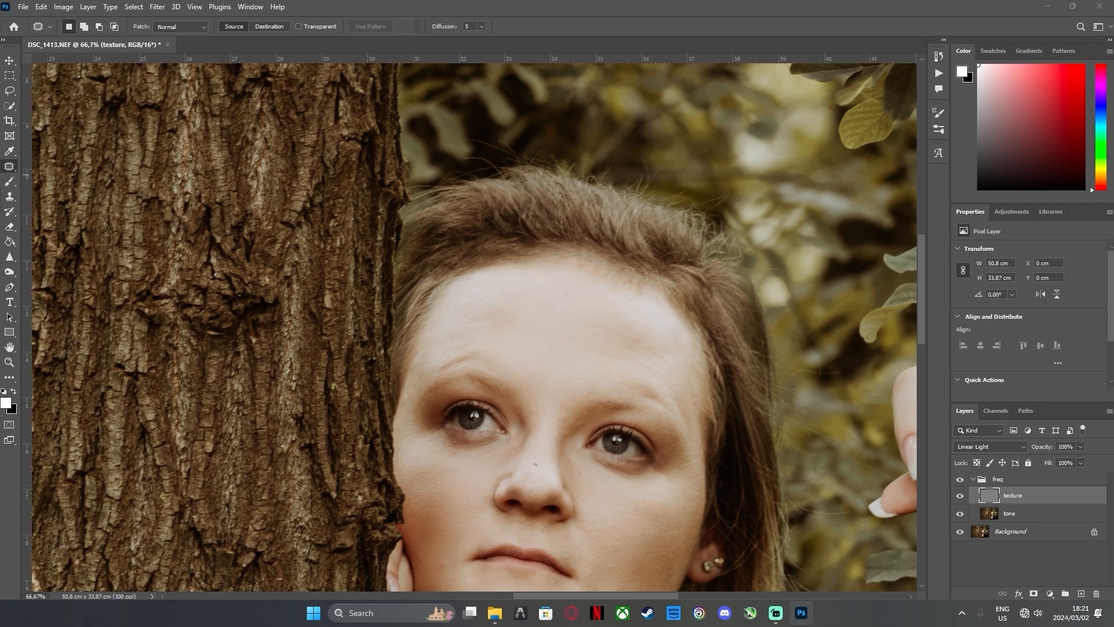
pyautogui.click(57, 188)
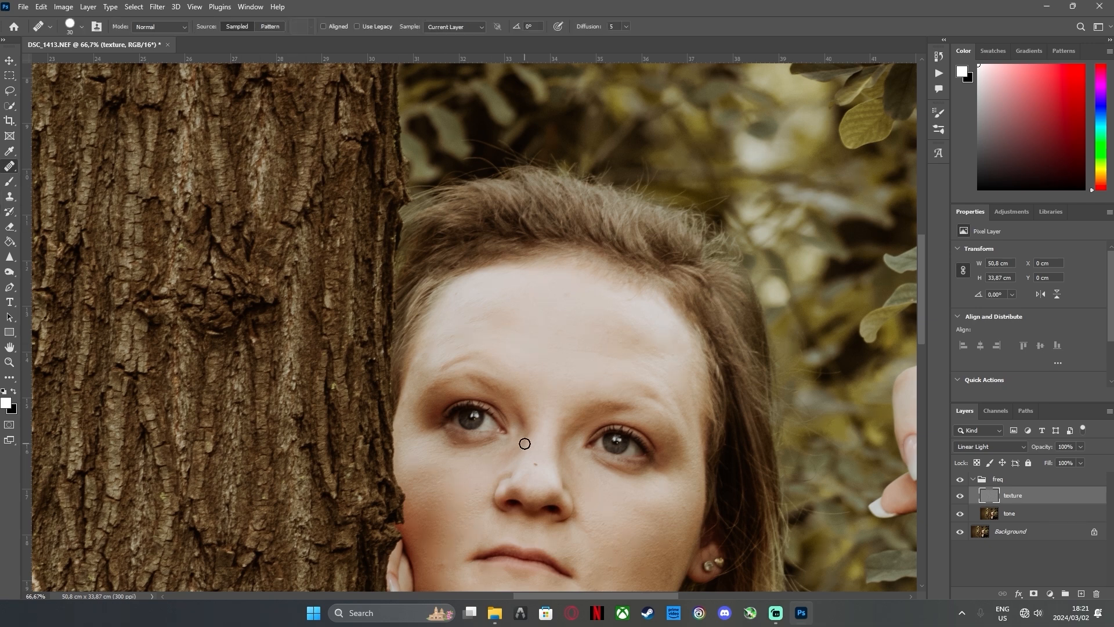
pyautogui.press(']')
pyautogui.press(']')
pyautogui.press(']')
pyautogui.press(']')
pyautogui.press(']')
pyautogui.press('[')
pyautogui.press('[')
pyautogui.press('[')
pyautogui.press('[')
# Heal texture blemishes on the cheek beside the nose and across the tree-side forehead with the Healing Brush
pyautogui.keyDown('alt'); pyautogui.click(482, 465); pyautogui.keyUp('alt')
pyautogui.click(512, 321)
pyautogui.keyDown('alt'); pyautogui.click(529, 312); pyautogui.keyUp('alt')
pyautogui.moveTo(508, 320); pyautogui.dragTo(495, 328)
pyautogui.keyDown('alt'); pyautogui.click(511, 296); pyautogui.keyUp('alt')
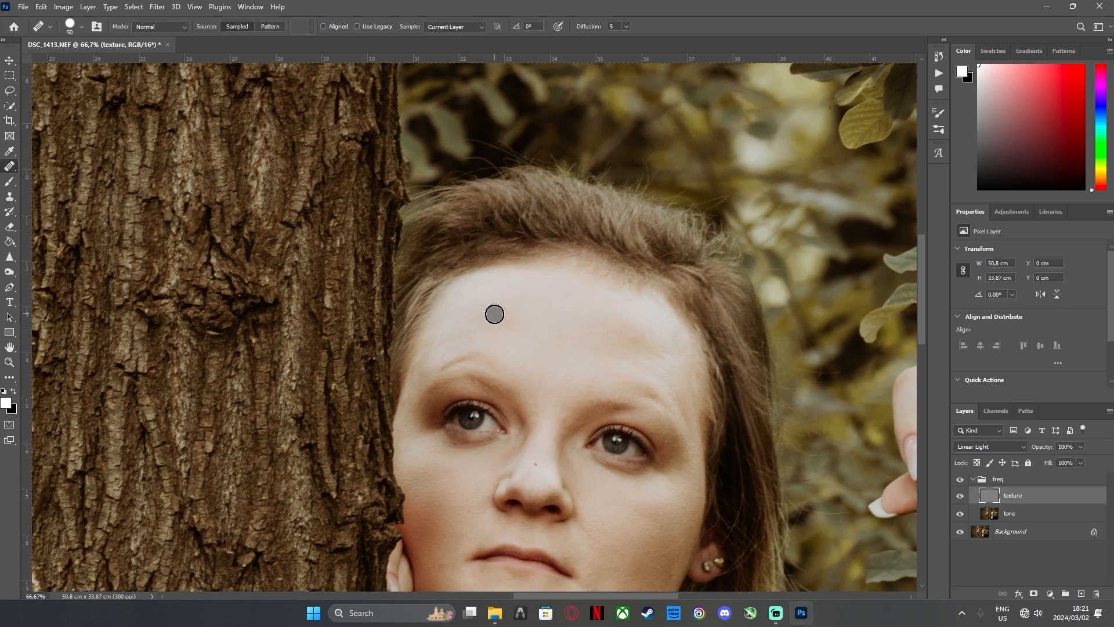
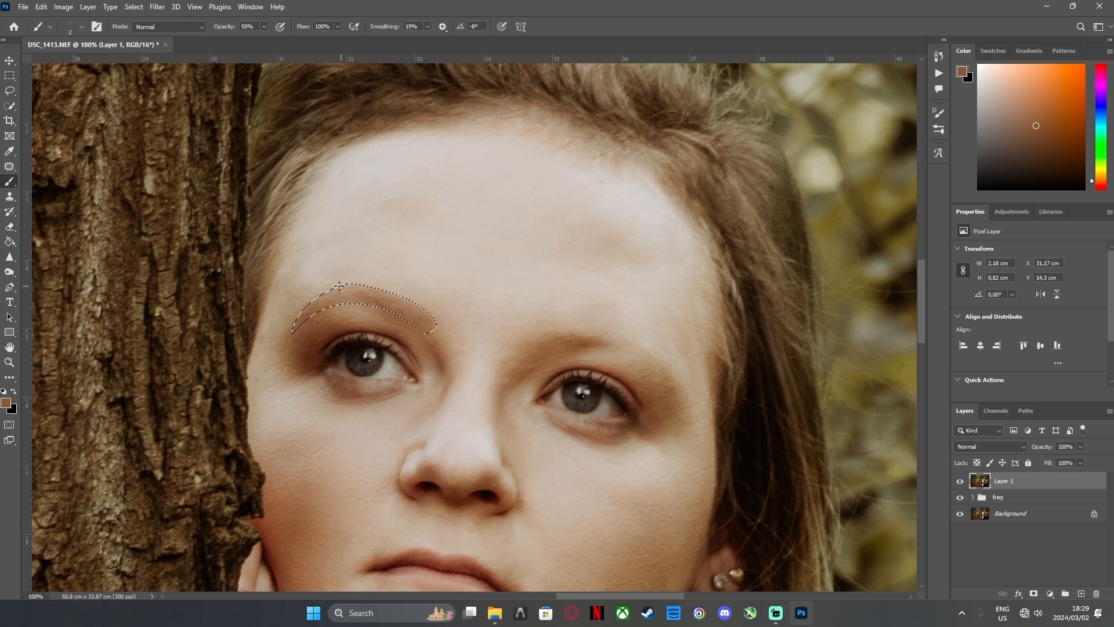
# Set the brush opacity to 20%, paint brown strokes inside the tree-side eyebrow selection, deselect and compare the result
pyautogui.click(260, 28)
pyautogui.write('20')
pyautogui.press('Return')
pyautogui.scroll(1, 337, 282)
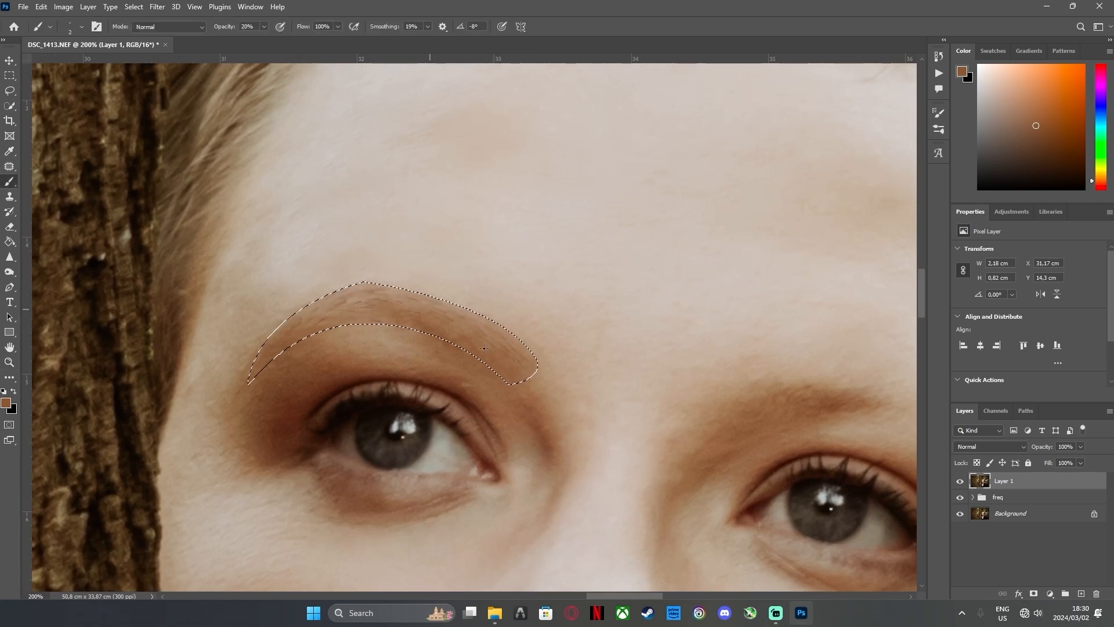
pyautogui.scroll(-1, 371, 351)
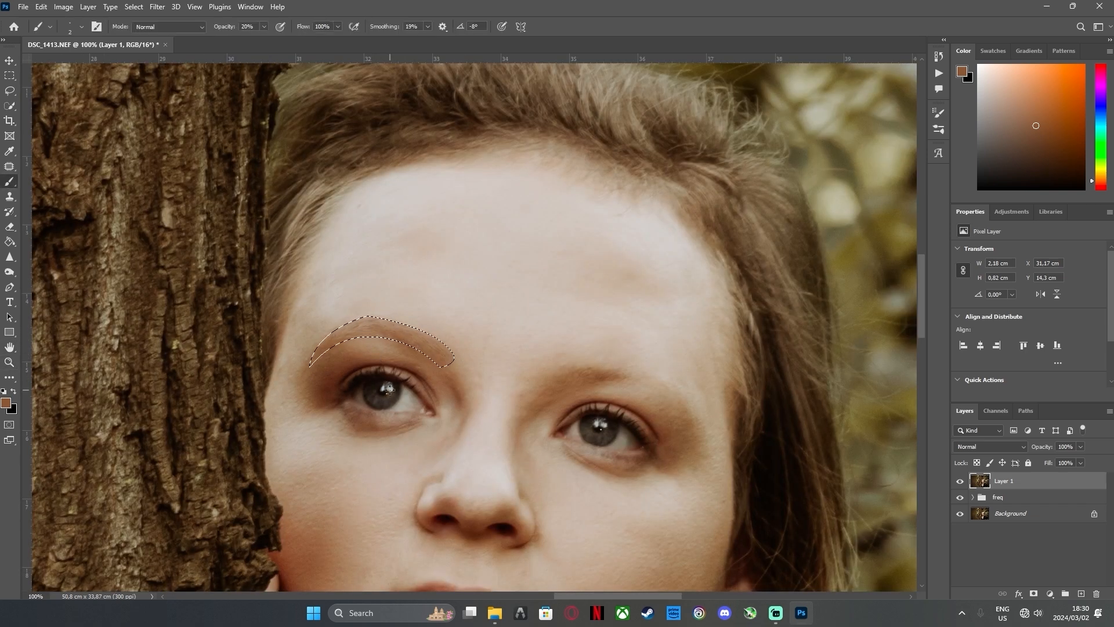
pyautogui.hotkey('ctrl', 'd')
pyautogui.click(960, 481)
pyautogui.click(960, 481)
pyautogui.doubleClick(9, 347)
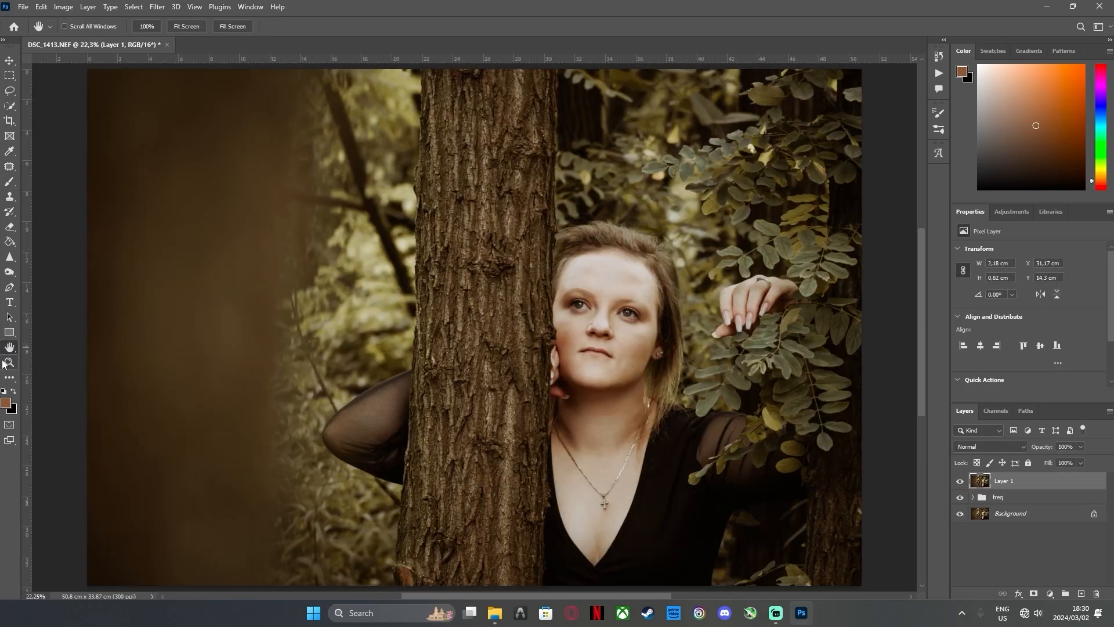
# Outline the earring-side eyebrow with a curved Pen path about 2.25 × 1.17 cm
pyautogui.click(9, 362)
pyautogui.click(644, 310)
pyautogui.click(645, 311)
pyautogui.click(647, 311)
pyautogui.click(647, 310)
pyautogui.click(647, 309)
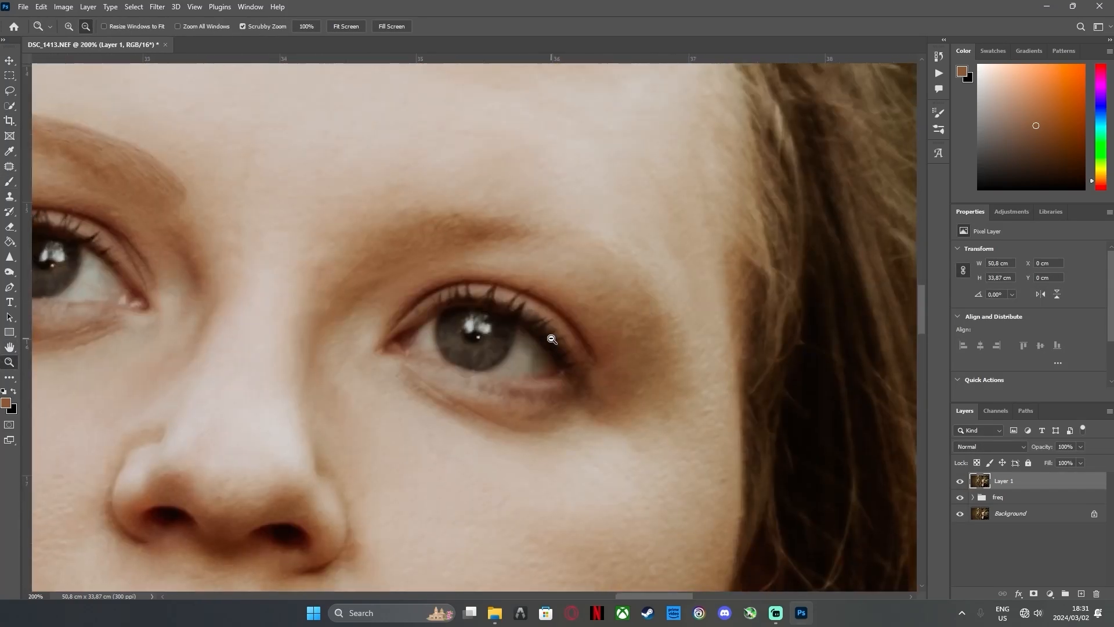
pyautogui.keyDown('alt'); pyautogui.click(550, 338); pyautogui.keyUp('alt')
pyautogui.press('p')
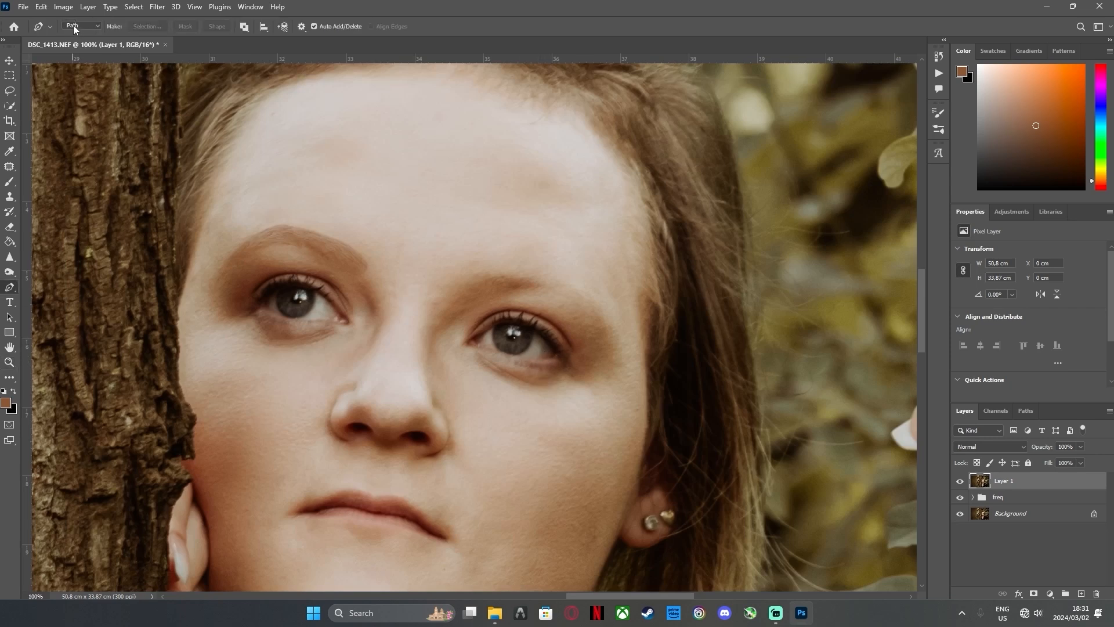
pyautogui.moveTo(464, 300); pyautogui.dragTo(472, 313)
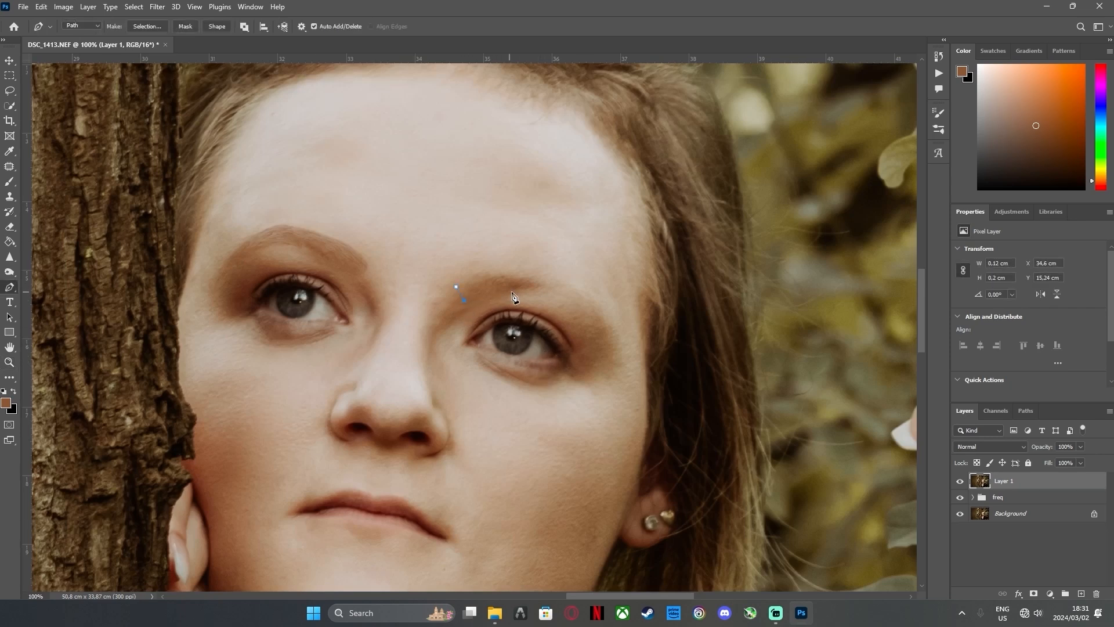
pyautogui.click(558, 296)
pyautogui.click(608, 348)
pyautogui.click(462, 294)
pyautogui.keyDown('alt'); pyautogui.moveTo(456, 287); pyautogui.dragTo(488, 258); pyautogui.keyUp('alt')
pyautogui.keyDown('alt'); pyautogui.moveTo(441, 301); pyautogui.dragTo(492, 276); pyautogui.keyUp('alt')
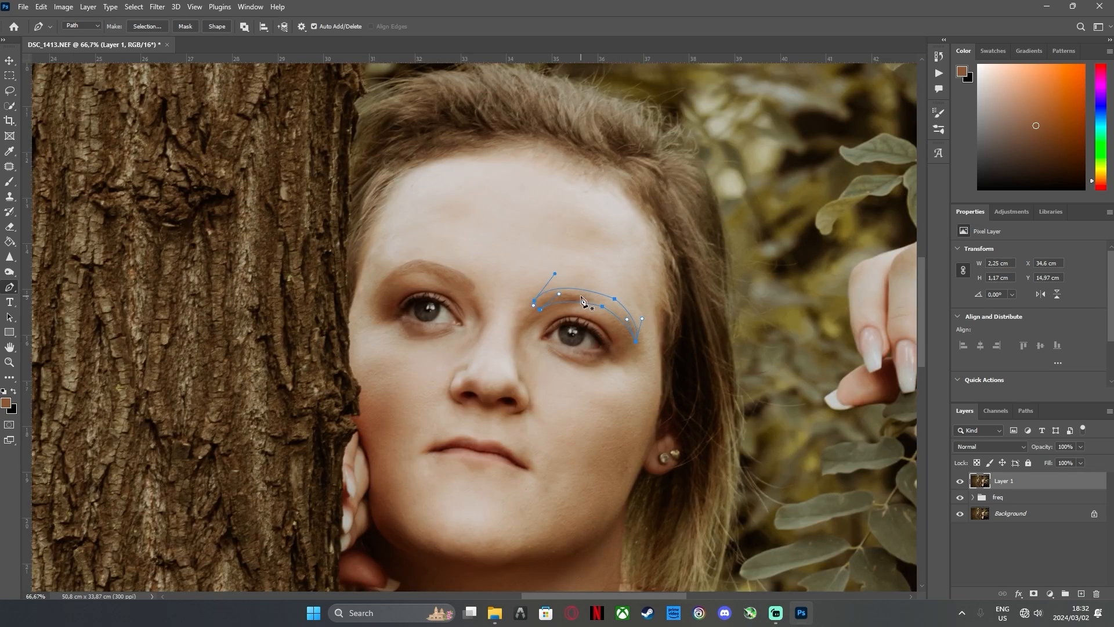
# Convert the earring-side eyebrow path into a selection with the default settings
pyautogui.rightClick(582, 301)
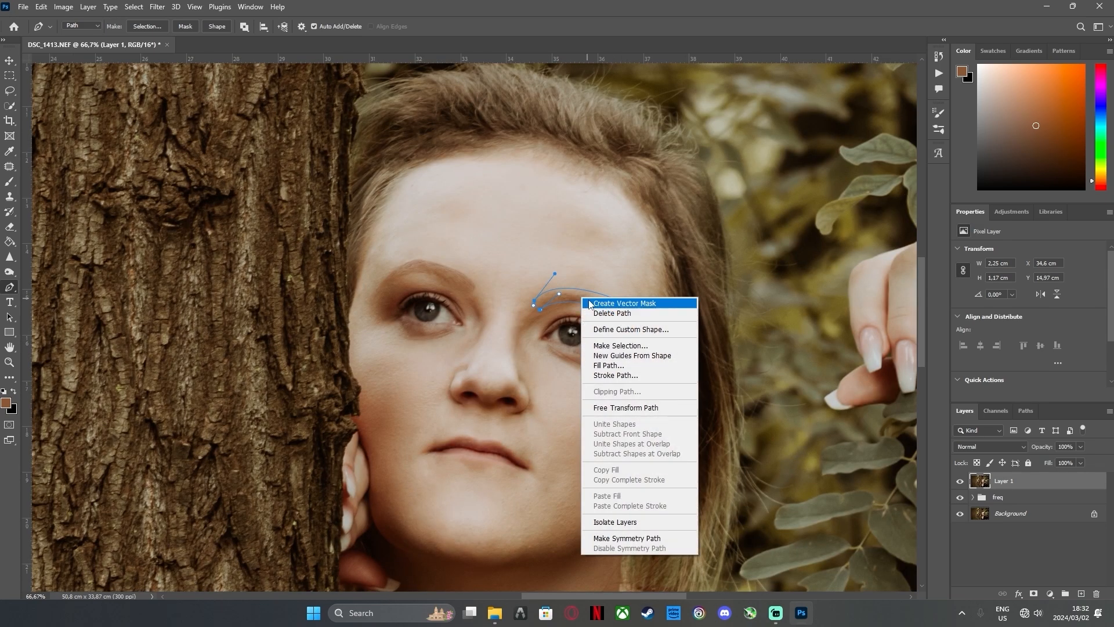
pyautogui.click(616, 345)
pyautogui.press('Return')
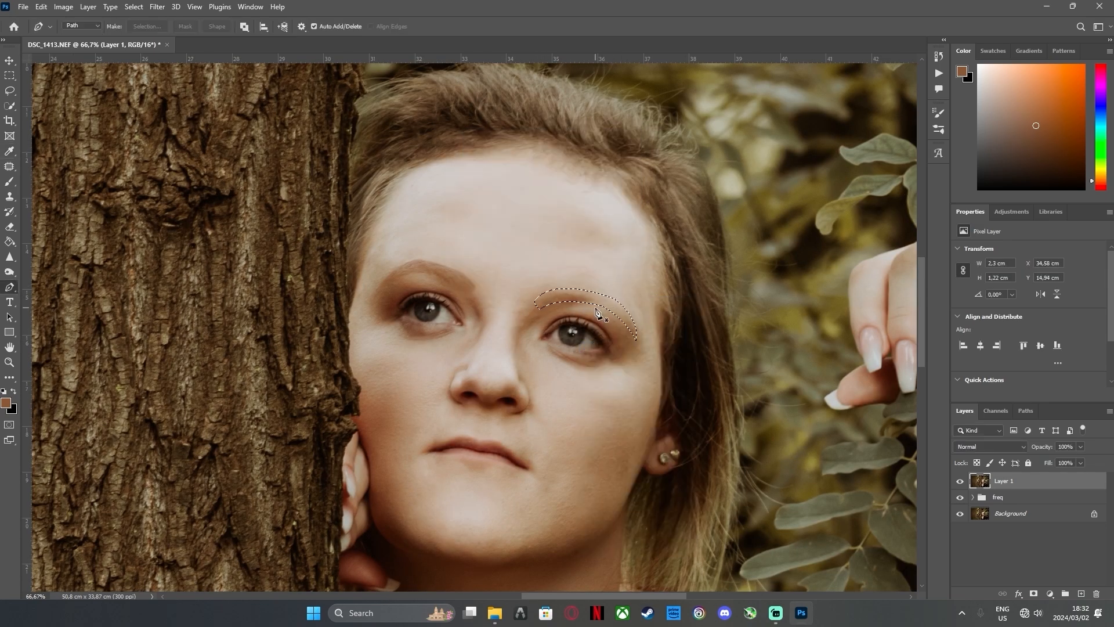
# Turn off the brush's Shape Dynamics, enlarge the tip to 80 px and tint the earring-side eyebrow selection with brown
pyautogui.press('b')
pyautogui.click(938, 129)
pyautogui.click(719, 108)
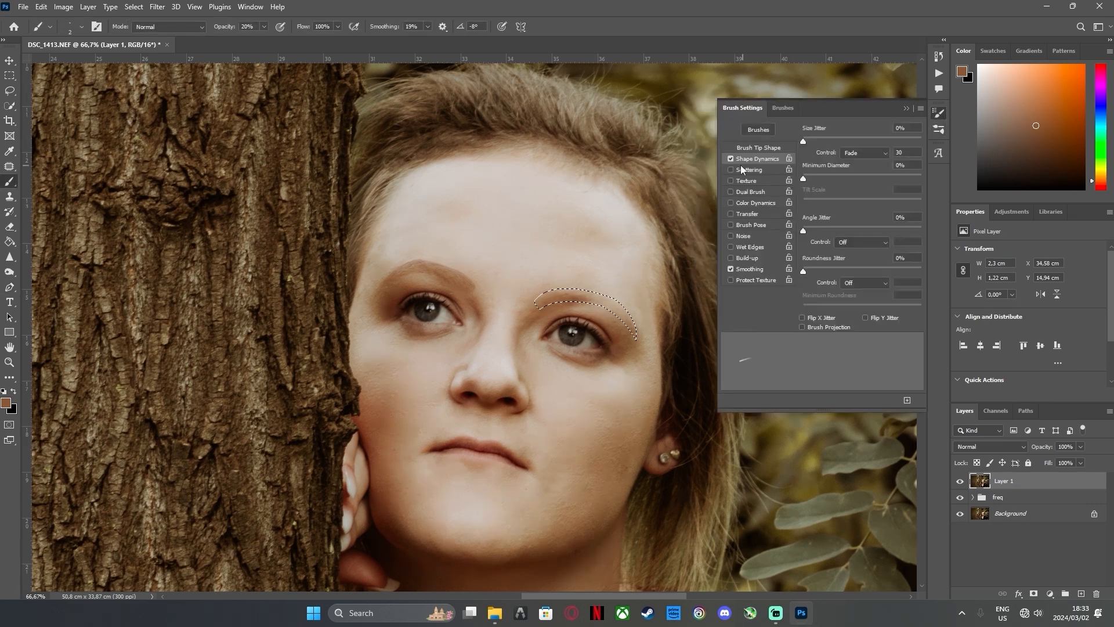
pyautogui.click(730, 160)
pyautogui.click(907, 109)
pyautogui.press(']')
pyautogui.press(']')
pyautogui.press(']')
pyautogui.press(']')
pyautogui.press(']')
pyautogui.press(']')
pyautogui.press(']')
pyautogui.press(']')
pyautogui.press(']')
pyautogui.press(']')
pyautogui.press(']')
pyautogui.press(']')
pyautogui.press(']')
pyautogui.press(']')
pyautogui.press(']')
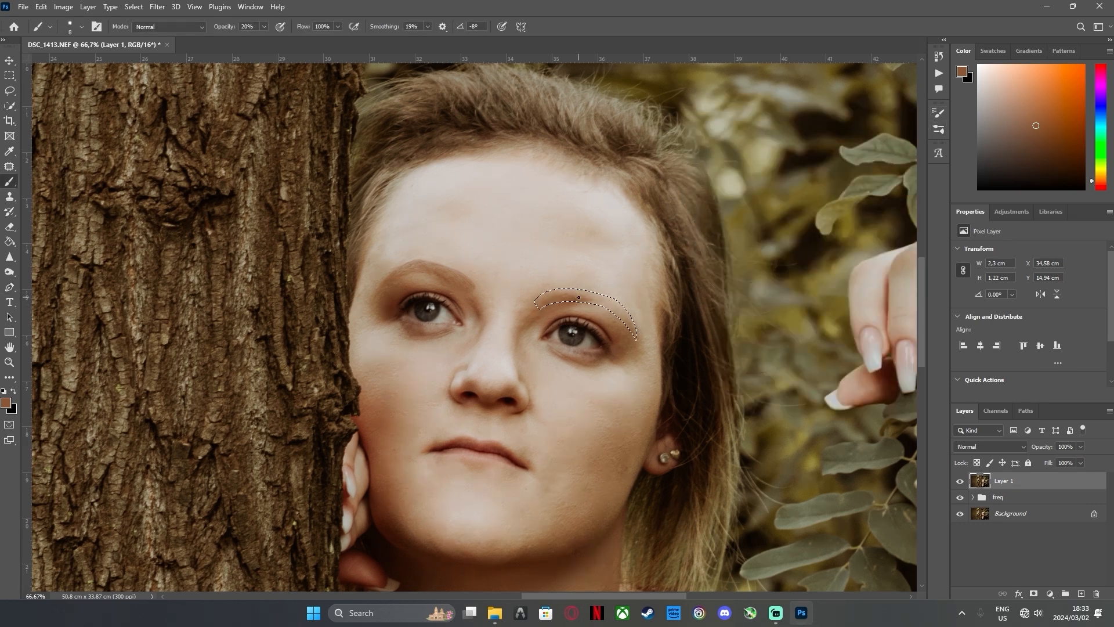
pyautogui.press(']')
pyautogui.press(']')
pyautogui.press(']')
pyautogui.press(']')
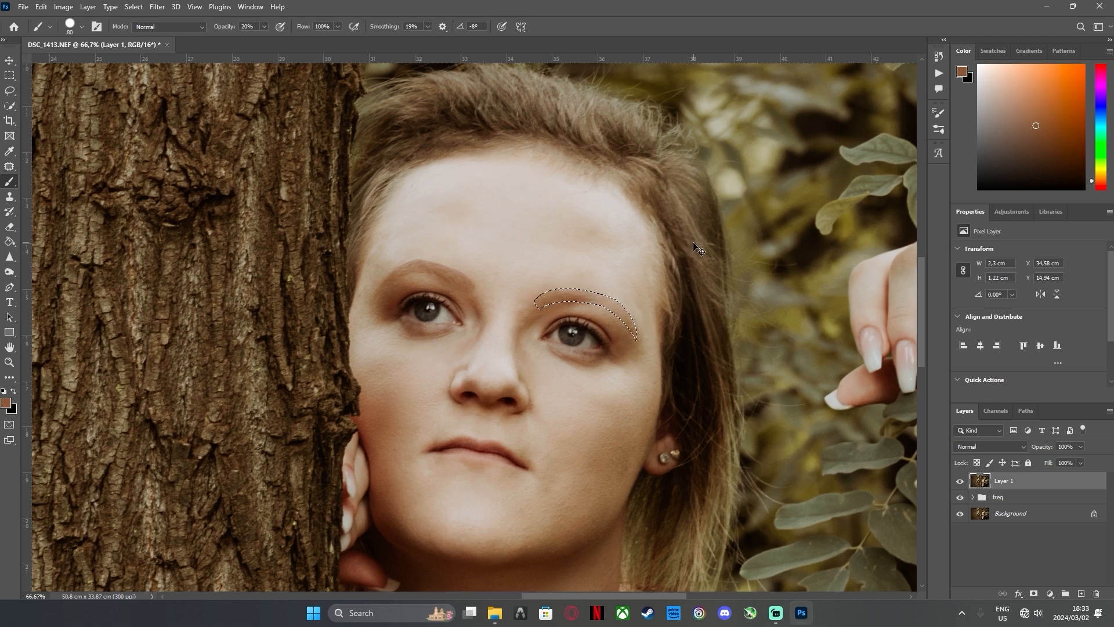
pyautogui.hotkey('ctrl', 'd')
pyautogui.hotkey('ctrl', 'z')
# Turn Shape Dynamics back on, paint fine brown hairs in the earring-side eyebrow with a thin tip and deselect
pyautogui.click(939, 116)
pyautogui.click(743, 108)
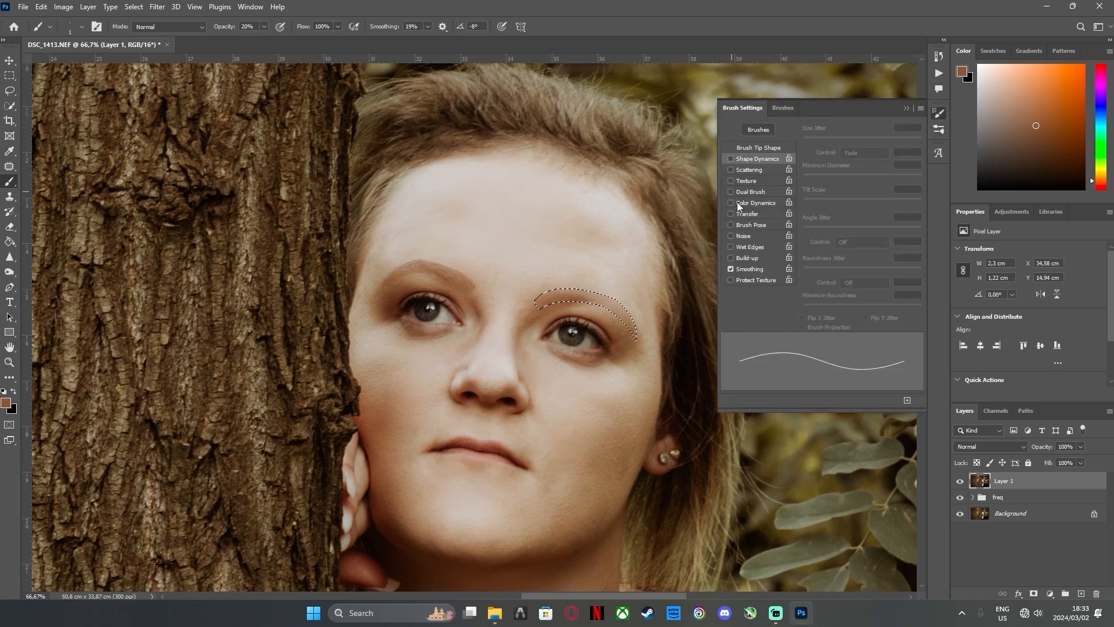
pyautogui.click(731, 159)
pyautogui.click(938, 114)
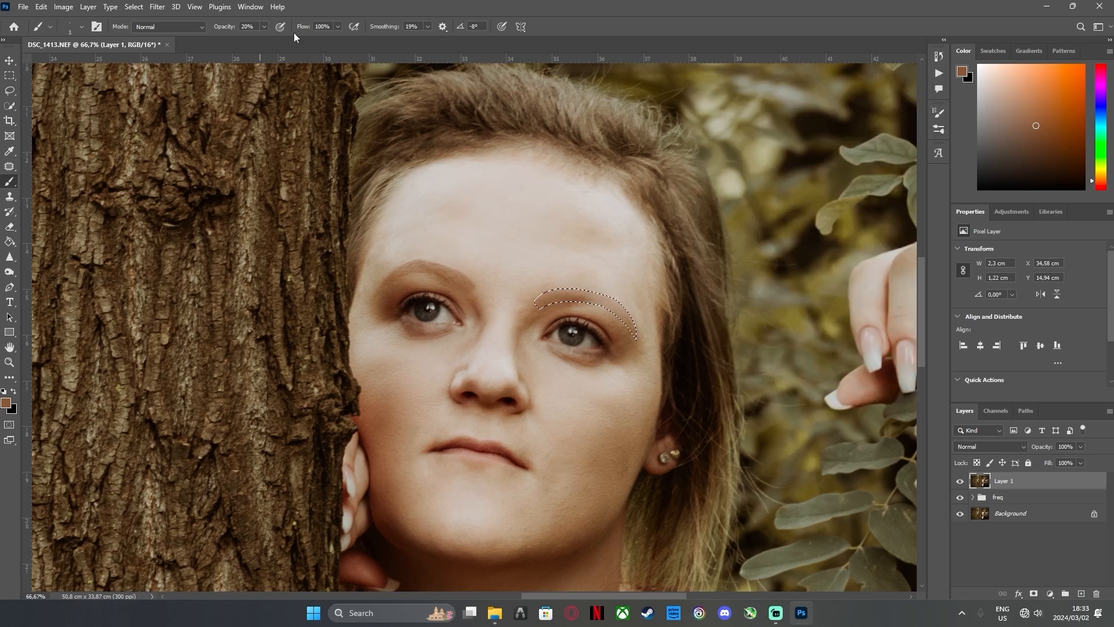
pyautogui.press('5')
pyautogui.press('8')
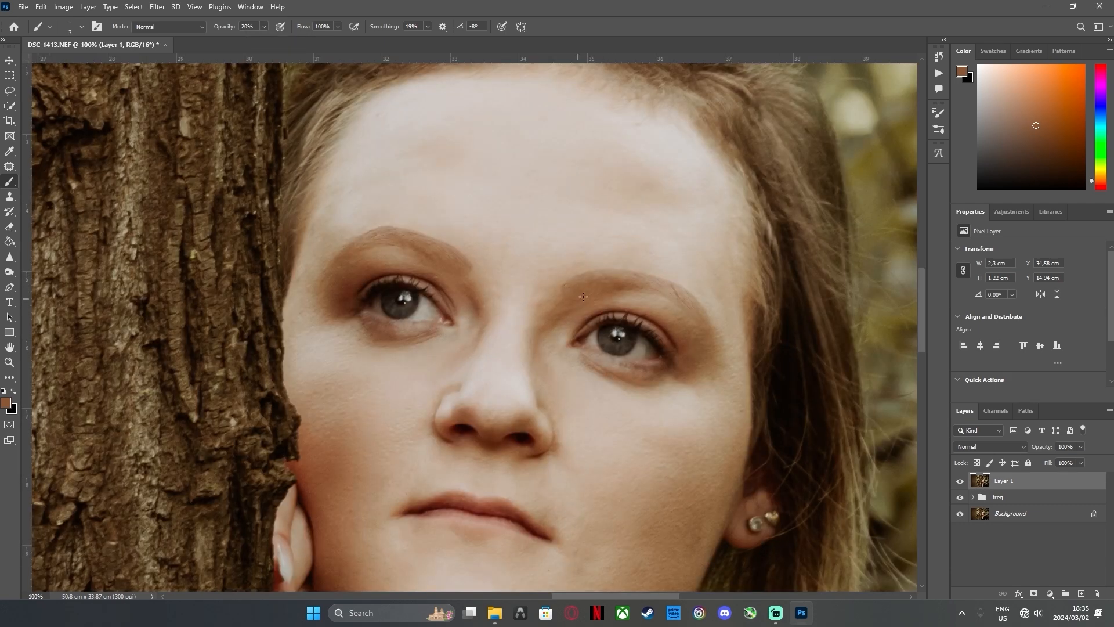
pyautogui.click(257, 27)
pyautogui.write('30')
# Select every layer down to the Background and merge them into a single Background layer
pyautogui.doubleClick(9, 347)
pyautogui.keyDown('shift'); pyautogui.click(1030, 515); pyautogui.keyUp('shift')
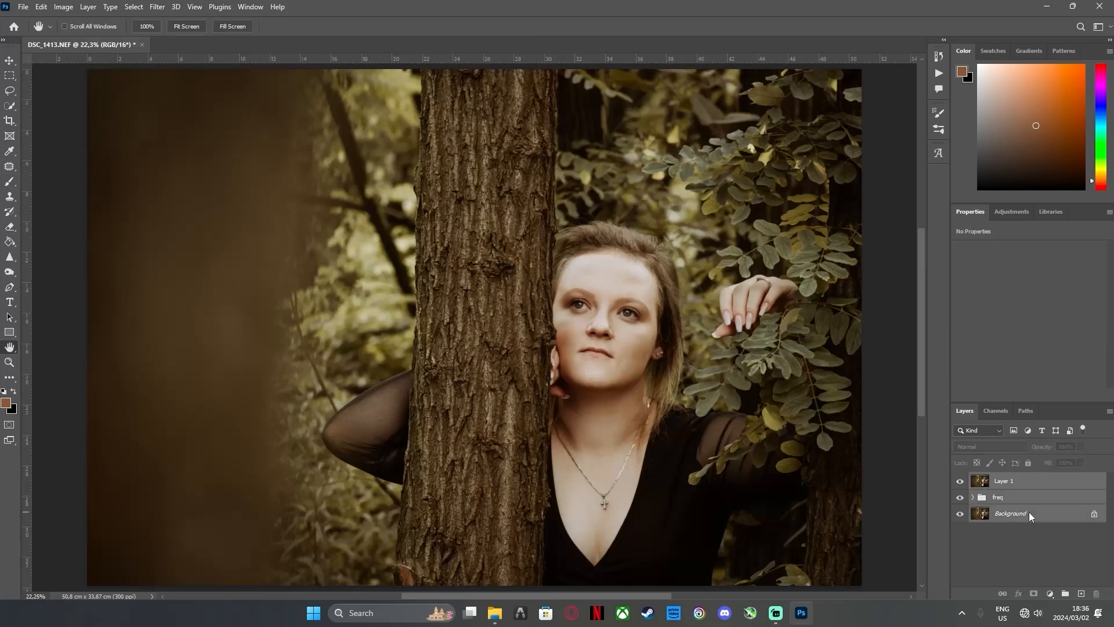
pyautogui.rightClick(1030, 515)
pyautogui.click(1048, 459)
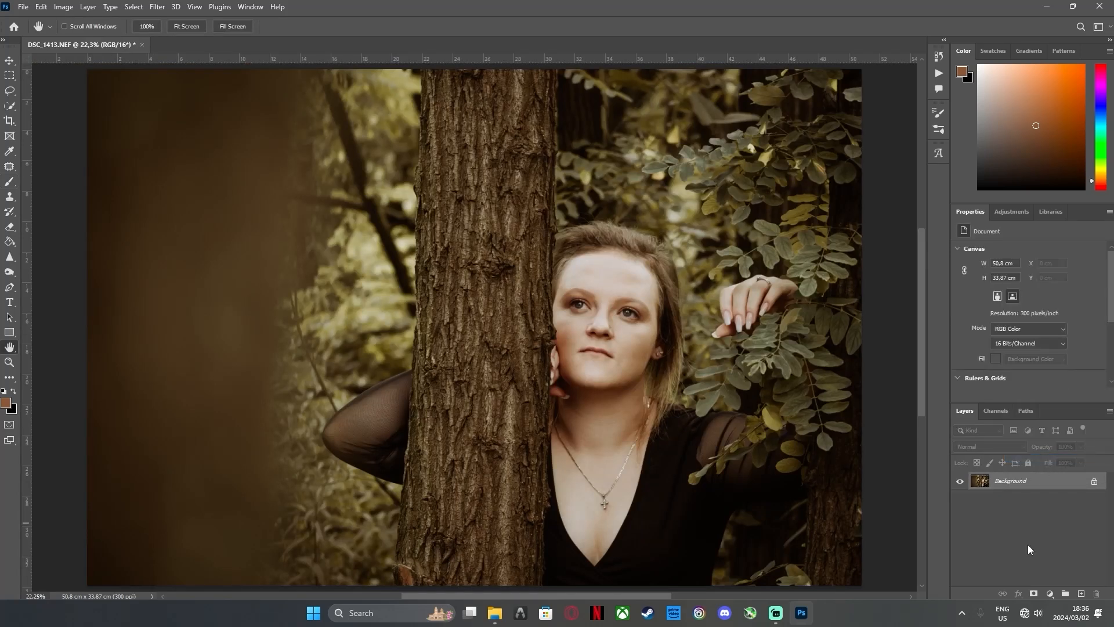
# Add a Curves adjustment layer, raise the RGB curve to brighten strongly and invert its mask to black
pyautogui.click(1049, 593)
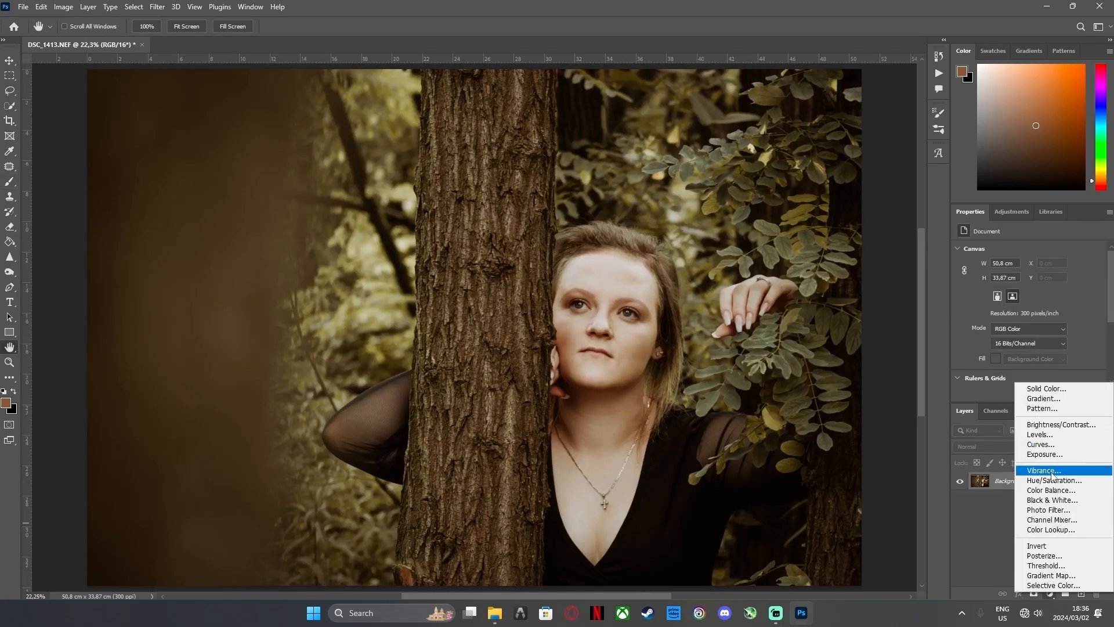
pyautogui.click(1040, 444)
pyautogui.moveTo(1032, 330); pyautogui.dragTo(1021, 303)
pyautogui.hotkey('ctrl', 'i')
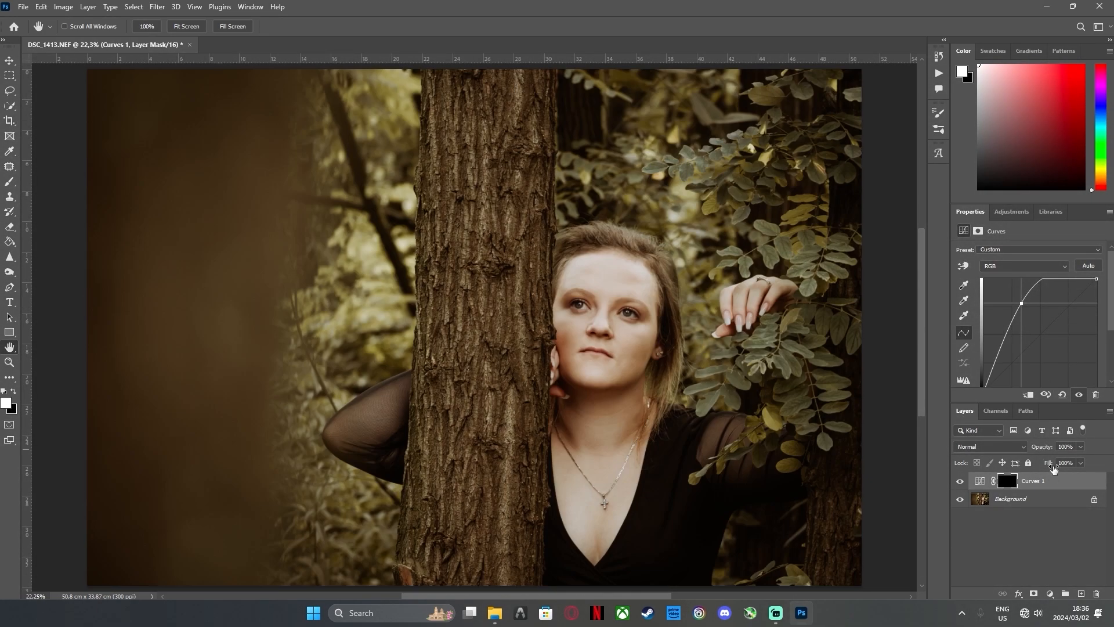
# Set up a 1 px white brush at 100% opacity for painting the Curves mask over the earring-side iris
pyautogui.click(6, 363)
pyautogui.click(631, 316)
pyautogui.click(629, 313)
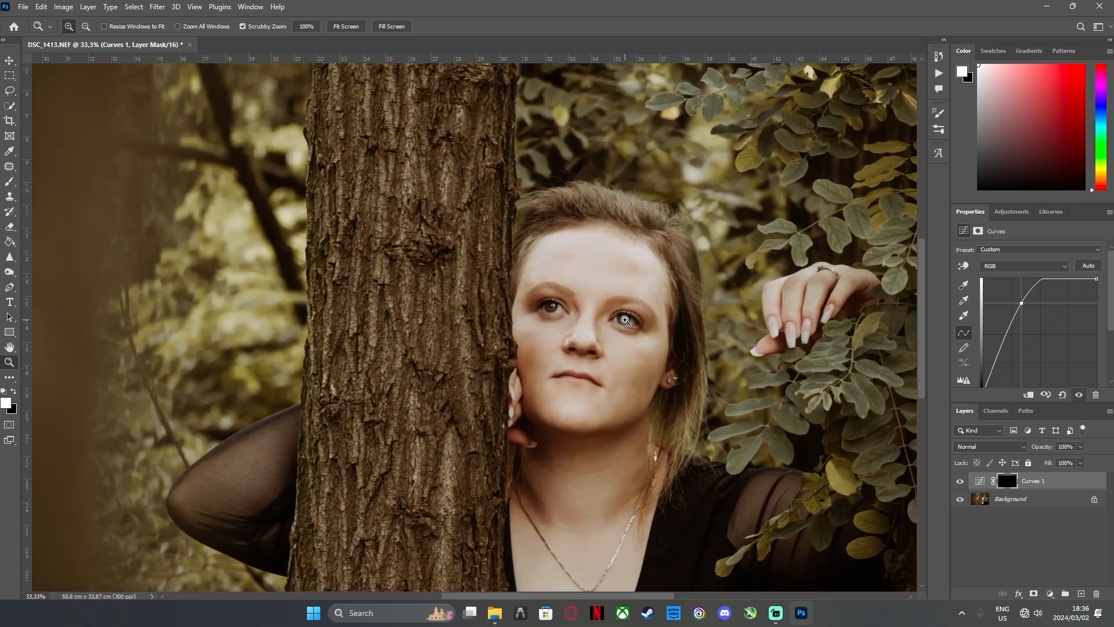
pyautogui.click(628, 313)
pyautogui.click(628, 313)
pyautogui.click(628, 313)
pyautogui.click(627, 316)
pyautogui.click(666, 340)
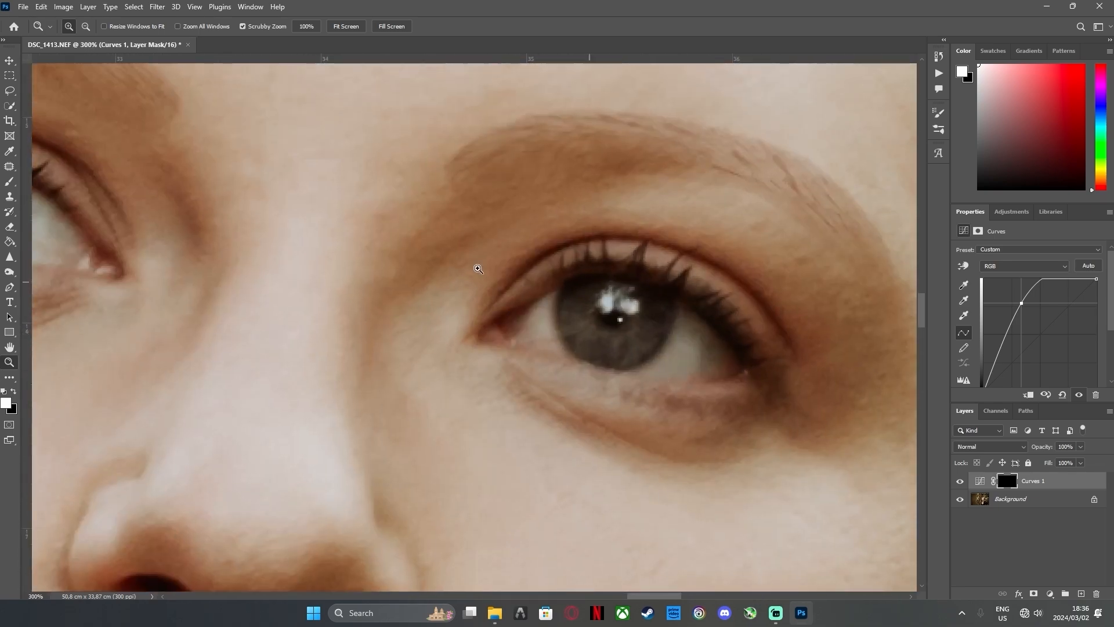
pyautogui.click(10, 183)
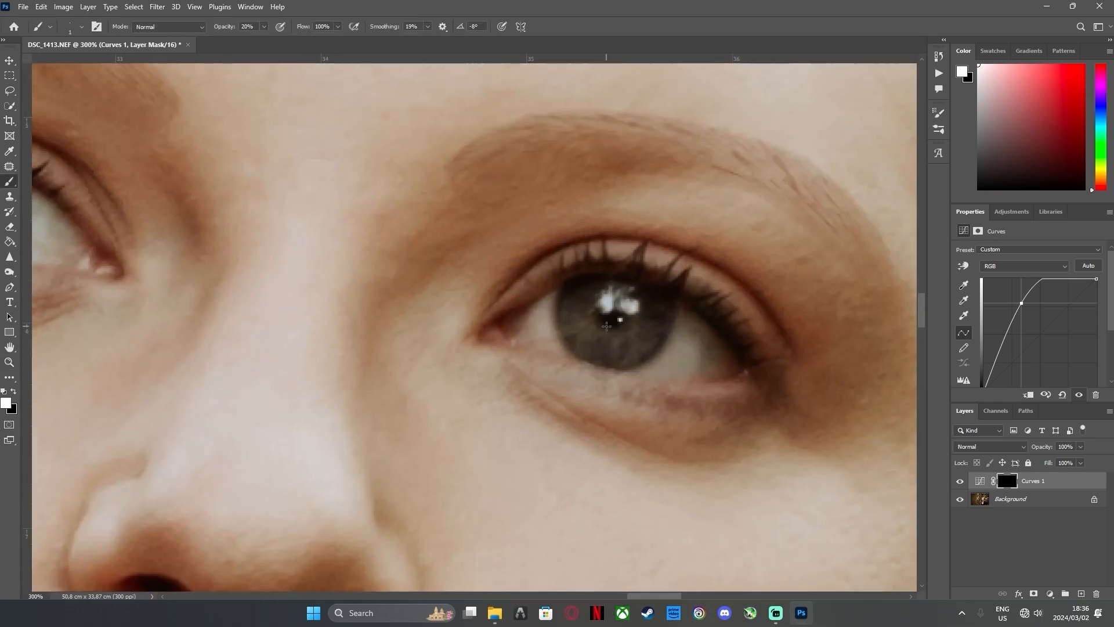
pyautogui.moveTo(266, 30); pyautogui.dragTo(358, 54)
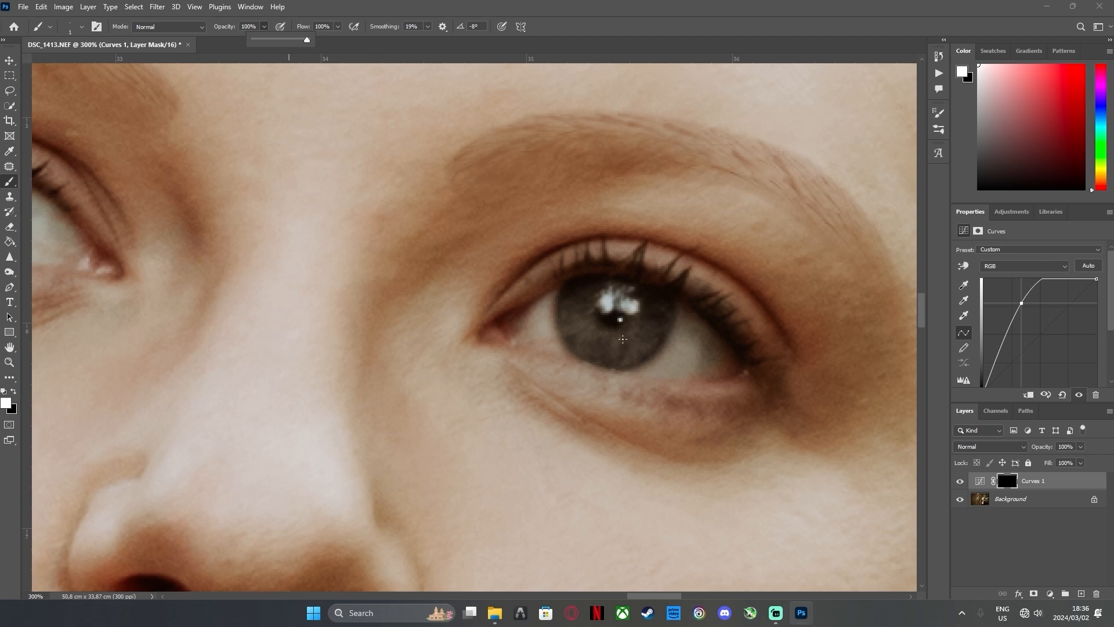
pyautogui.moveTo(612, 336); pyautogui.dragTo(614, 356)
pyautogui.hotkey('ctrl', 'z')
pyautogui.click(939, 129)
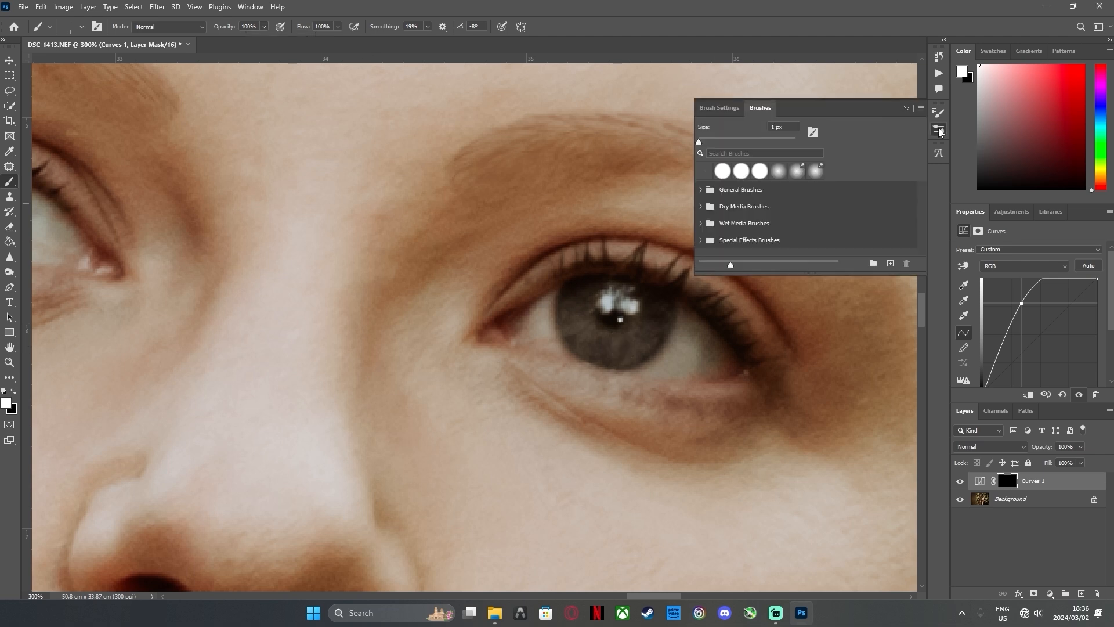
pyautogui.click(717, 110)
pyautogui.click(906, 109)
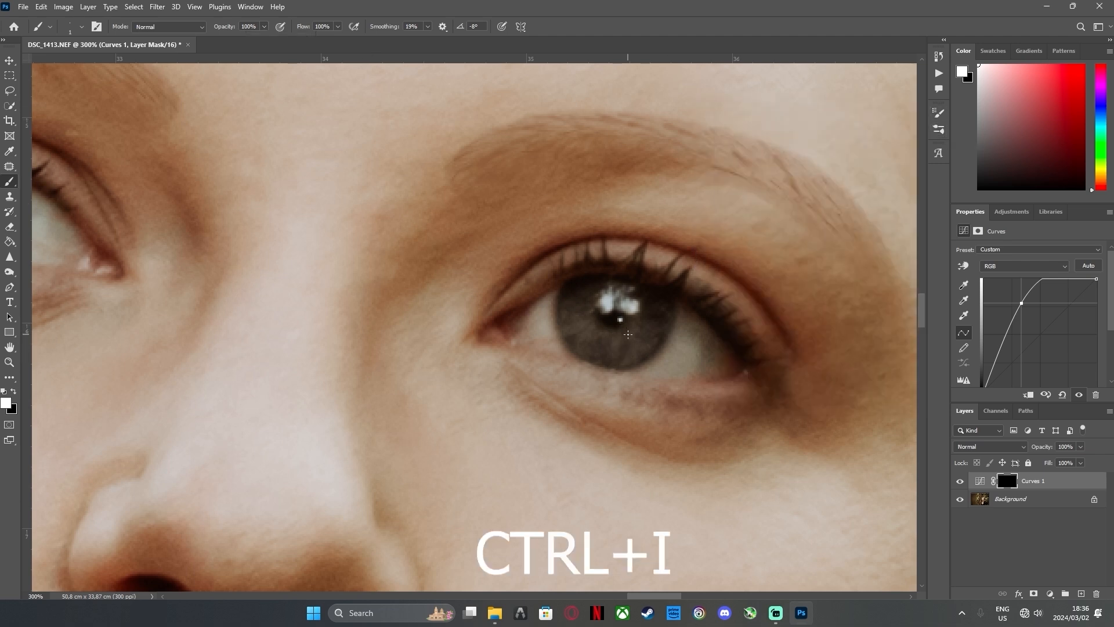
# Paint thin white radial streaks on the Curves mask around the pupil of the earring-side eye
pyautogui.moveTo(616, 331)
pyautogui.mouseDown()
pyautogui.moveTo(617, 365)
pyautogui.moveTo(632, 349)
pyautogui.moveTo(593, 348)
pyautogui.mouseUp()
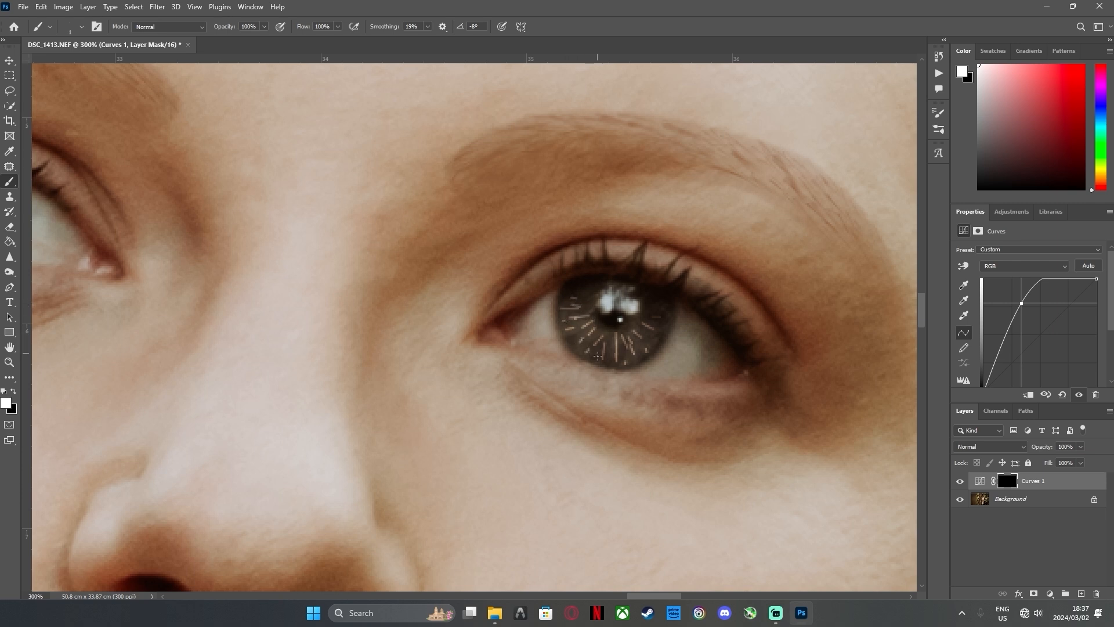
pyautogui.moveTo(612, 340)
pyautogui.mouseDown()
pyautogui.moveTo(618, 354)
pyautogui.moveTo(645, 352)
pyautogui.mouseUp()
pyautogui.moveTo(637, 331)
pyautogui.mouseDown()
pyautogui.moveTo(650, 341)
pyautogui.moveTo(604, 349)
pyautogui.mouseUp()
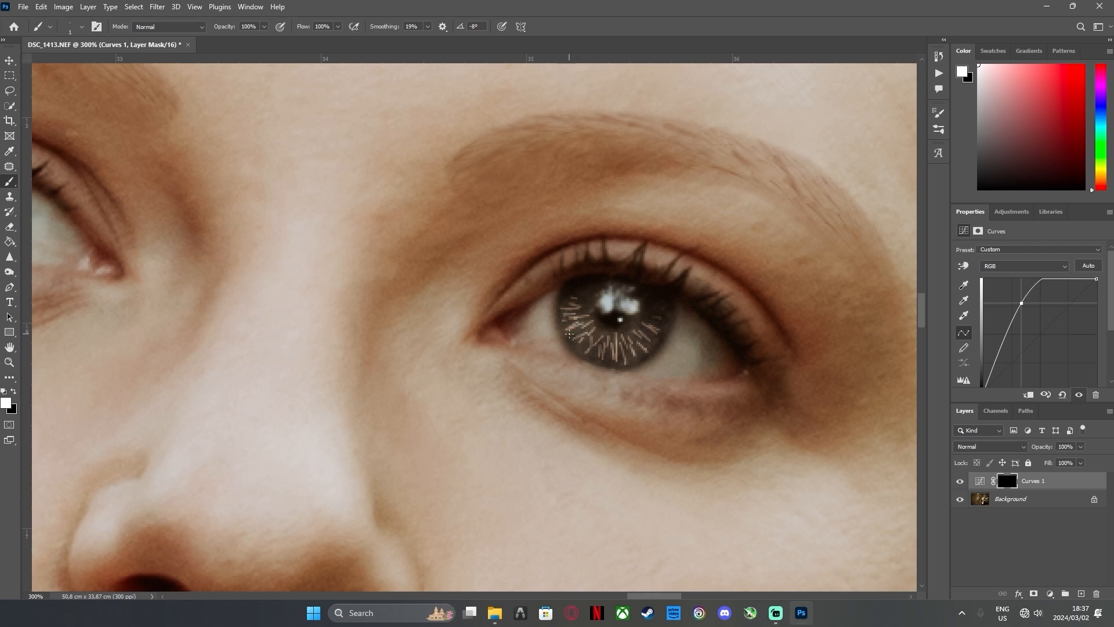
pyautogui.moveTo(596, 335); pyautogui.dragTo(583, 350)
pyautogui.moveTo(607, 332); pyautogui.dragTo(592, 346)
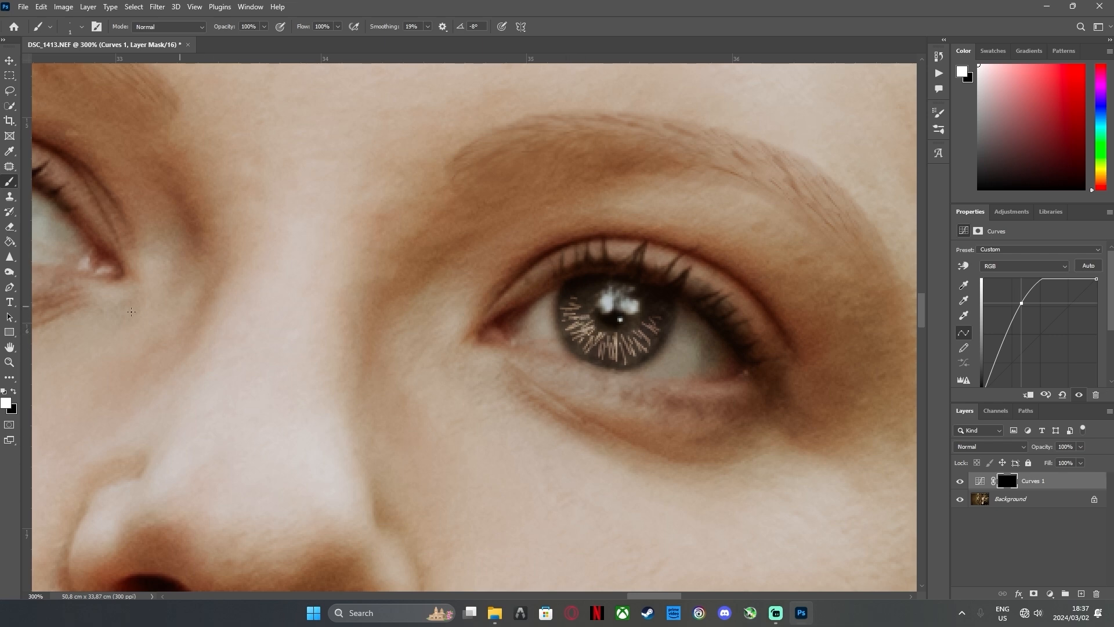
# Compare the portrait's eyes with the Curves layer hidden and shown
pyautogui.doubleClick(9, 347)
pyautogui.click(10, 362)
pyautogui.doubleClick(643, 329)
pyautogui.click(961, 482)
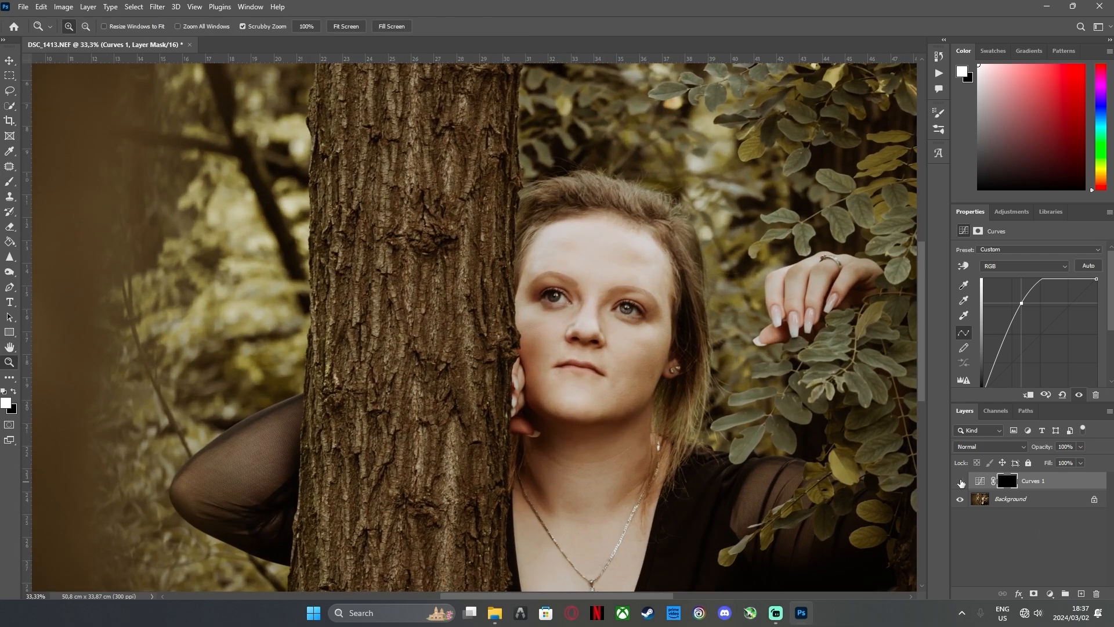
pyautogui.click(961, 482)
pyautogui.click(960, 482)
pyautogui.click(960, 481)
# Paint matching thin radial streaks on the Curves mask around the pupil of the tree-side eye
pyautogui.tripleClick(616, 301)
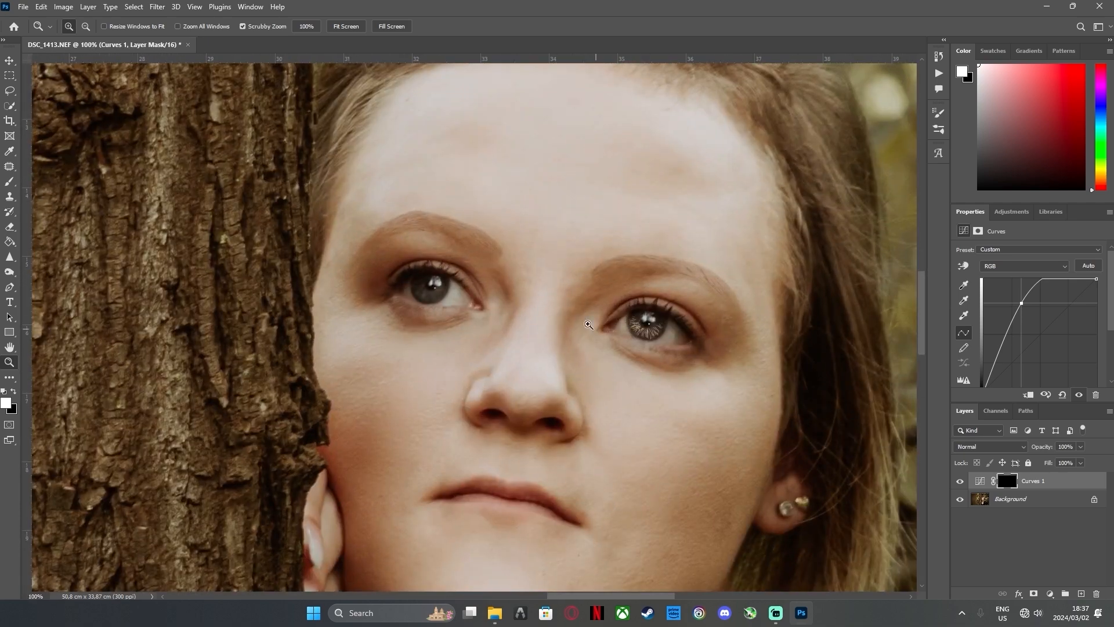
pyautogui.doubleClick(588, 324)
pyautogui.press('b')
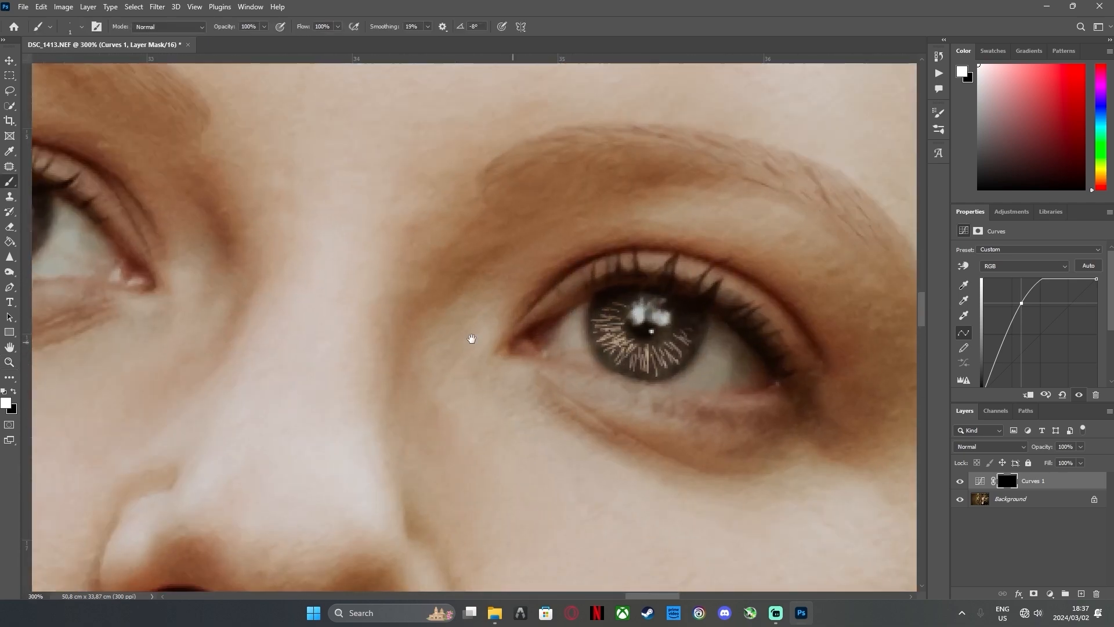
pyautogui.moveTo(348, 342); pyautogui.dragTo(758, 445)
pyautogui.moveTo(357, 313); pyautogui.dragTo(383, 313)
pyautogui.moveTo(362, 306)
pyautogui.mouseDown()
pyautogui.moveTo(396, 310)
pyautogui.moveTo(363, 330)
pyautogui.moveTo(389, 336)
pyautogui.moveTo(406, 356)
pyautogui.mouseUp()
pyautogui.moveTo(414, 345)
pyautogui.mouseDown()
pyautogui.moveTo(418, 359)
pyautogui.moveTo(428, 350)
pyautogui.mouseUp()
pyautogui.moveTo(426, 335)
pyautogui.mouseDown()
pyautogui.moveTo(455, 337)
pyautogui.moveTo(383, 343)
pyautogui.mouseUp()
pyautogui.moveTo(387, 329); pyautogui.dragTo(360, 324)
pyautogui.moveTo(365, 320)
pyautogui.mouseDown()
pyautogui.moveTo(409, 361)
pyautogui.moveTo(413, 353)
pyautogui.moveTo(399, 329)
pyautogui.moveTo(372, 342)
pyautogui.mouseUp()
pyautogui.moveTo(386, 330)
pyautogui.mouseDown()
pyautogui.moveTo(363, 324)
pyautogui.moveTo(401, 356)
pyautogui.mouseUp()
pyautogui.moveTo(412, 336); pyautogui.dragTo(417, 345)
pyautogui.moveTo(417, 335)
pyautogui.mouseDown()
pyautogui.moveTo(409, 363)
pyautogui.moveTo(406, 341)
pyautogui.moveTo(376, 362)
pyautogui.moveTo(360, 325)
pyautogui.mouseUp()
pyautogui.moveTo(432, 333); pyautogui.dragTo(442, 337)
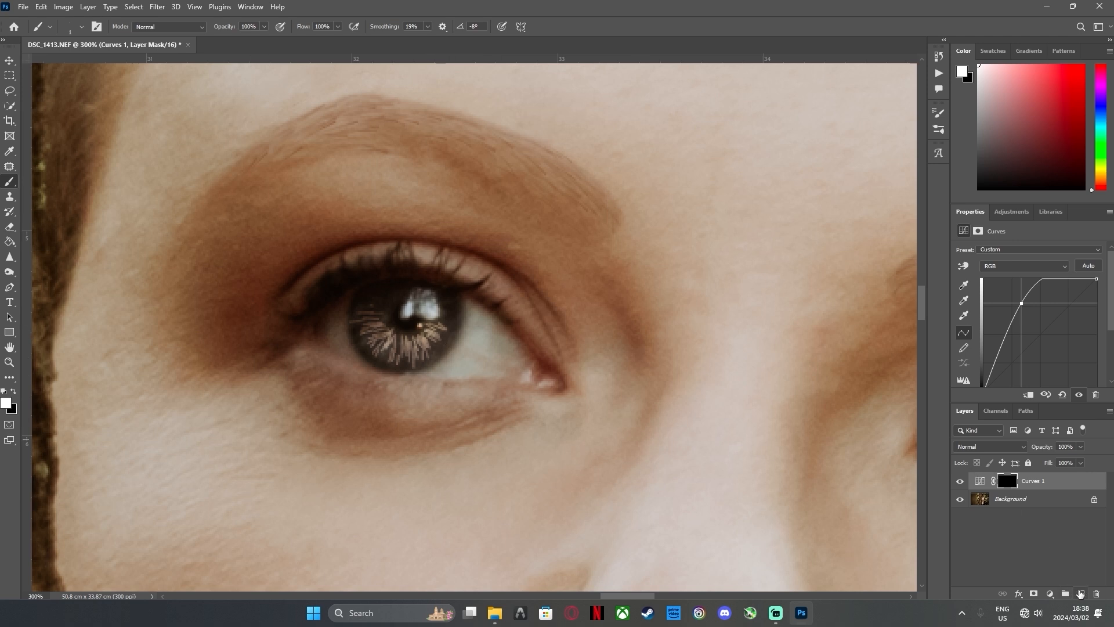
# Add a new empty layer above the Curves layer and set up an 8 px white brush
pyautogui.click(1080, 592)
pyautogui.keyDown('alt'); pyautogui.click(529, 388); pyautogui.keyUp('alt')
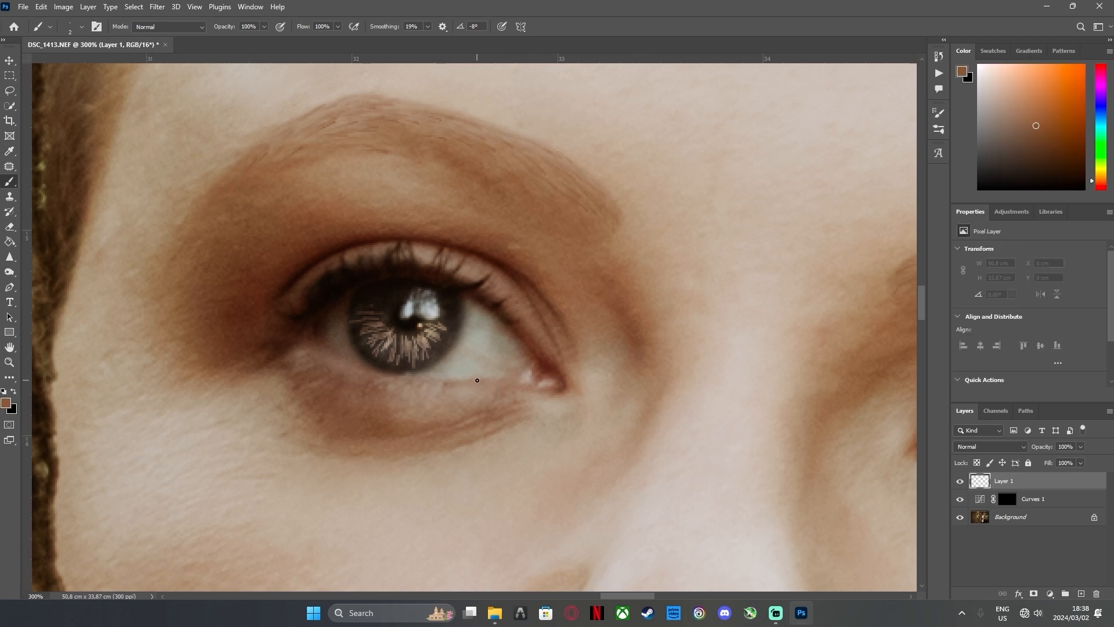
pyautogui.click(5, 391)
pyautogui.click(15, 392)
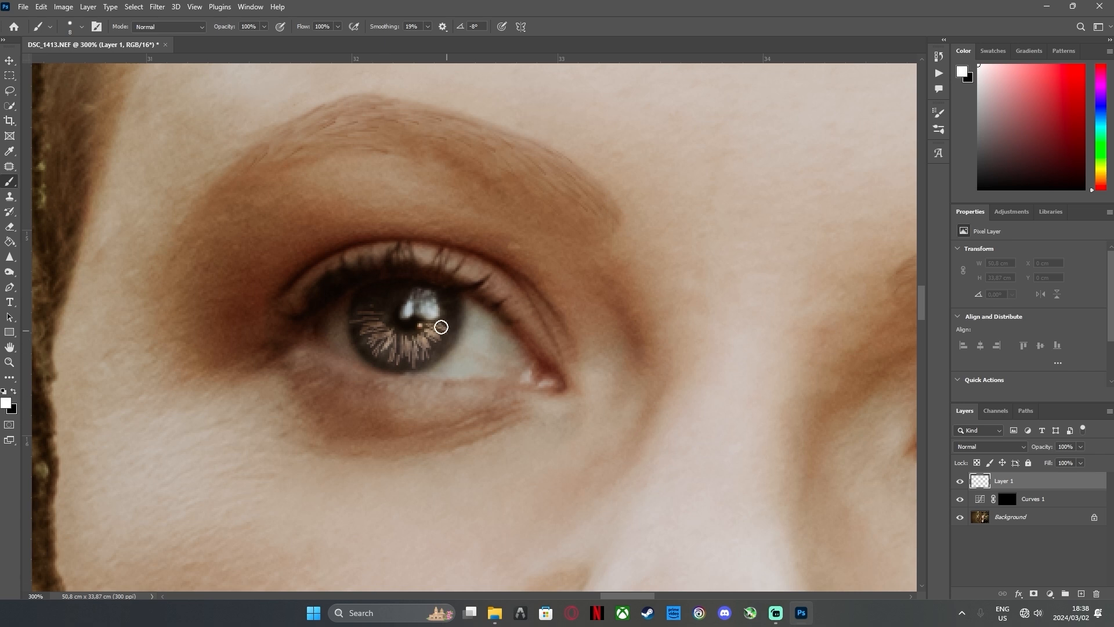
# Paint solid white over the catchlights in both eyes on the new layer, about 0.24 × 0.19 cm in the tree-side eye
pyautogui.moveTo(412, 304)
pyautogui.mouseDown()
pyautogui.moveTo(406, 314)
pyautogui.moveTo(422, 299)
pyautogui.moveTo(432, 310)
pyautogui.moveTo(426, 297)
pyautogui.mouseUp()
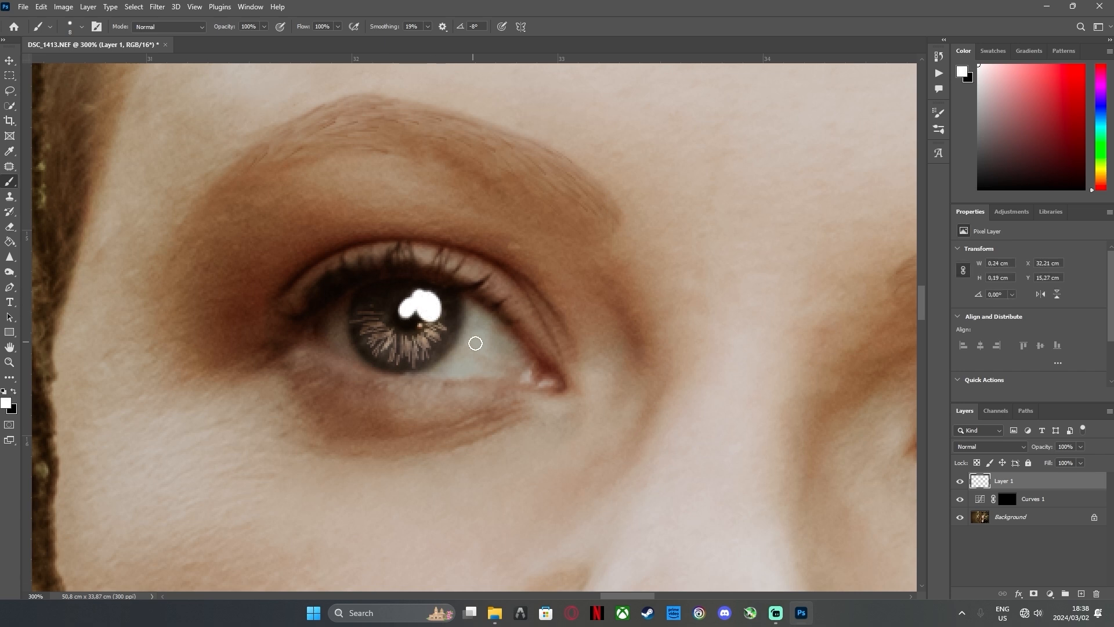
pyautogui.moveTo(634, 375); pyautogui.dragTo(221, 294)
pyautogui.moveTo(641, 324)
pyautogui.mouseDown()
pyautogui.moveTo(637, 332)
pyautogui.moveTo(658, 340)
pyautogui.mouseUp()
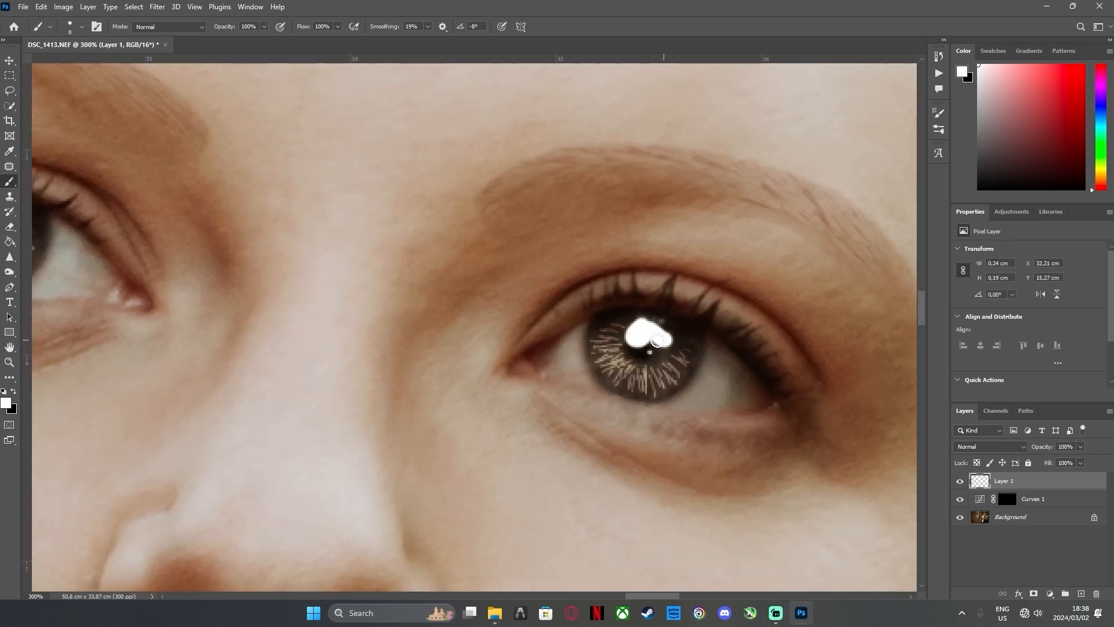
# Blend the white catchlight layer into the eyes by splitting its Underlying Layer black Blend If slider to 0 / 255
pyautogui.doubleClick(9, 347)
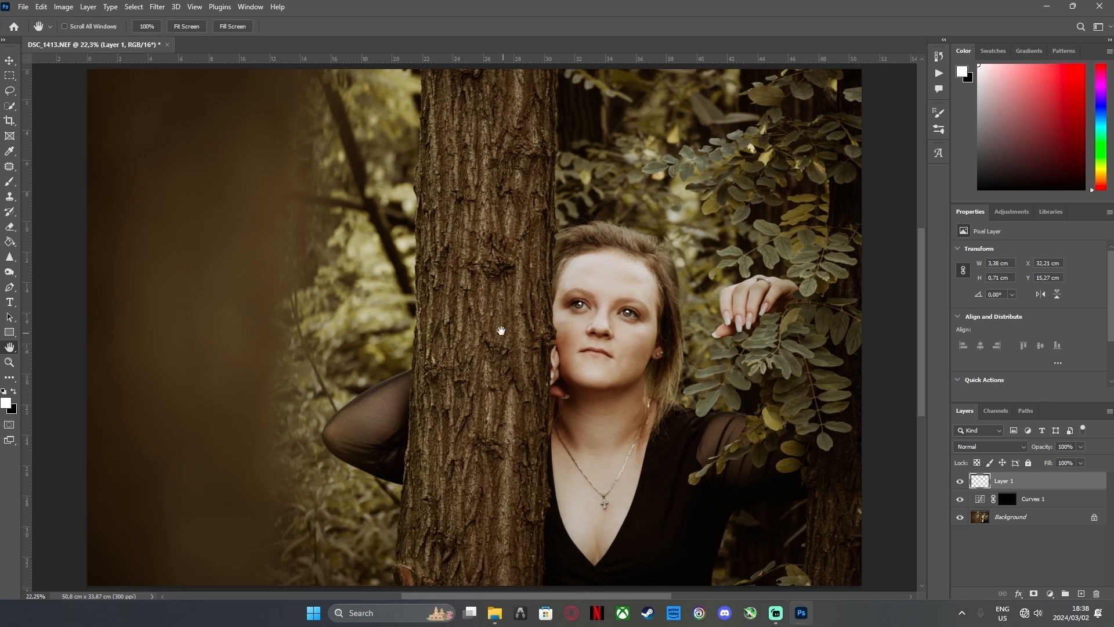
pyautogui.click(11, 364)
pyautogui.moveTo(621, 311); pyautogui.dragTo(725, 343)
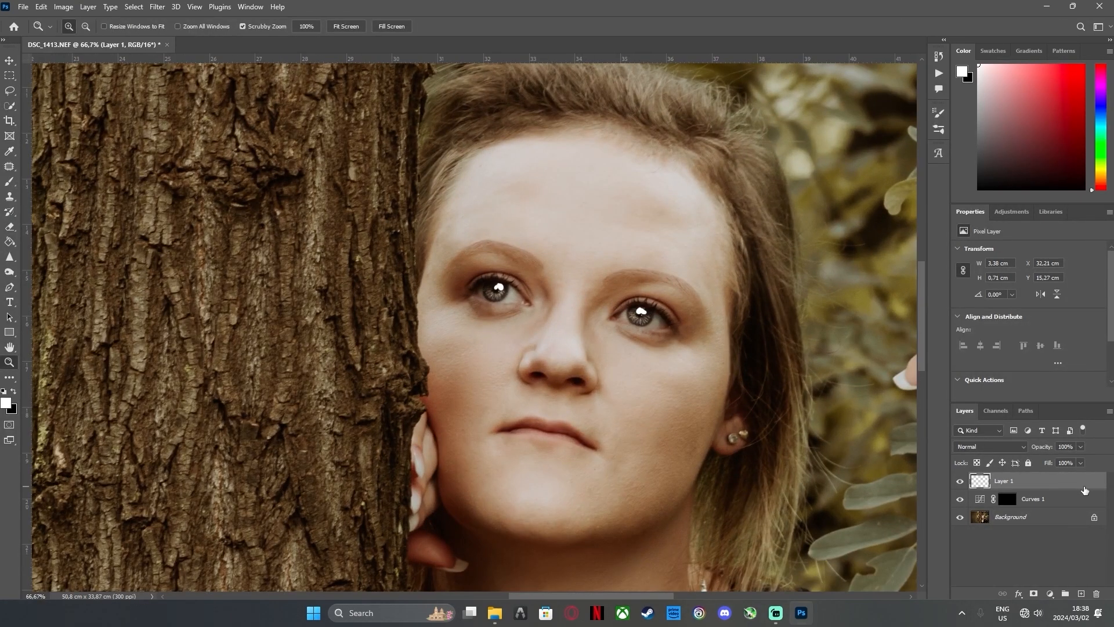
pyautogui.doubleClick(1086, 491)
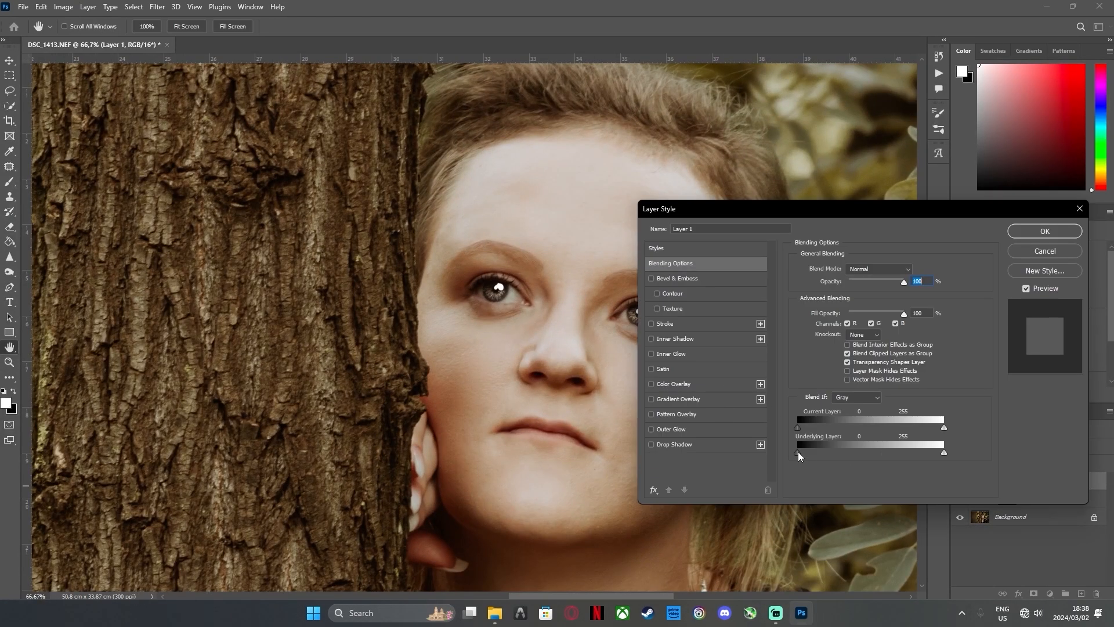
pyautogui.press('alt')
pyautogui.moveTo(809, 454); pyautogui.dragTo(1055, 441)
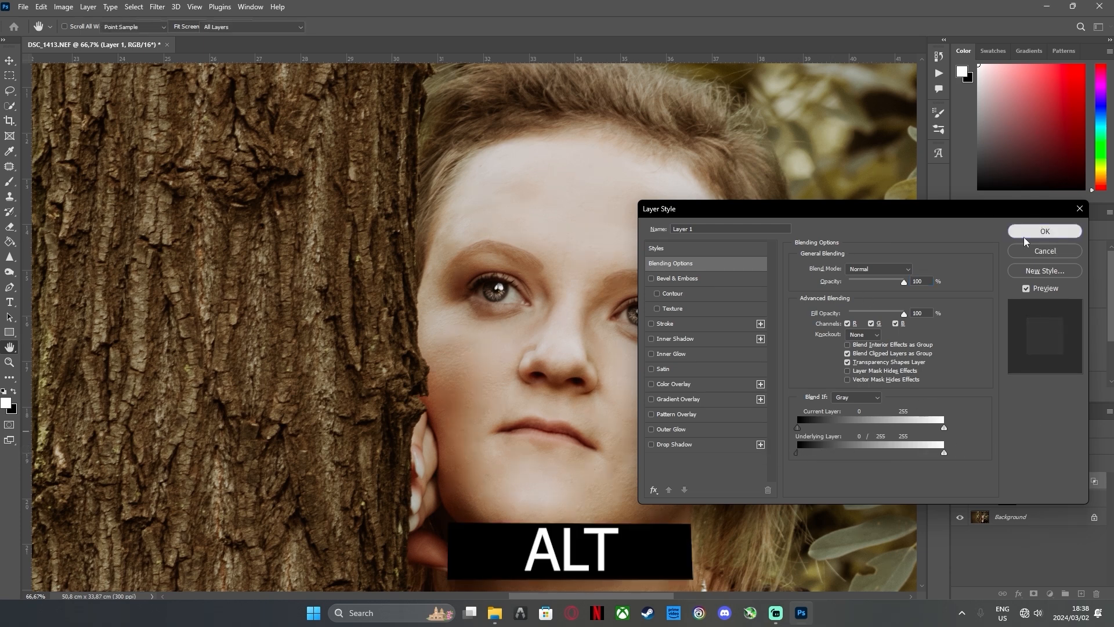
pyautogui.click(1044, 231)
# Add a new Curves adjustment layer above the white catchlight layer
pyautogui.doubleClick(9, 348)
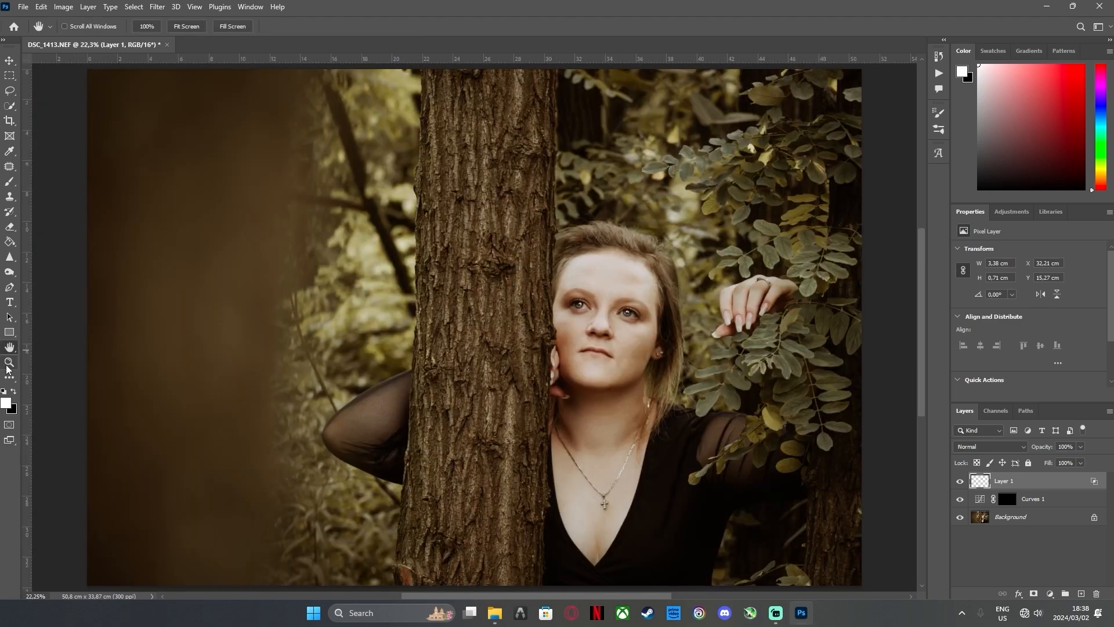
pyautogui.click(9, 362)
pyautogui.click(639, 320)
pyautogui.click(639, 320)
pyautogui.click(639, 319)
pyautogui.click(639, 320)
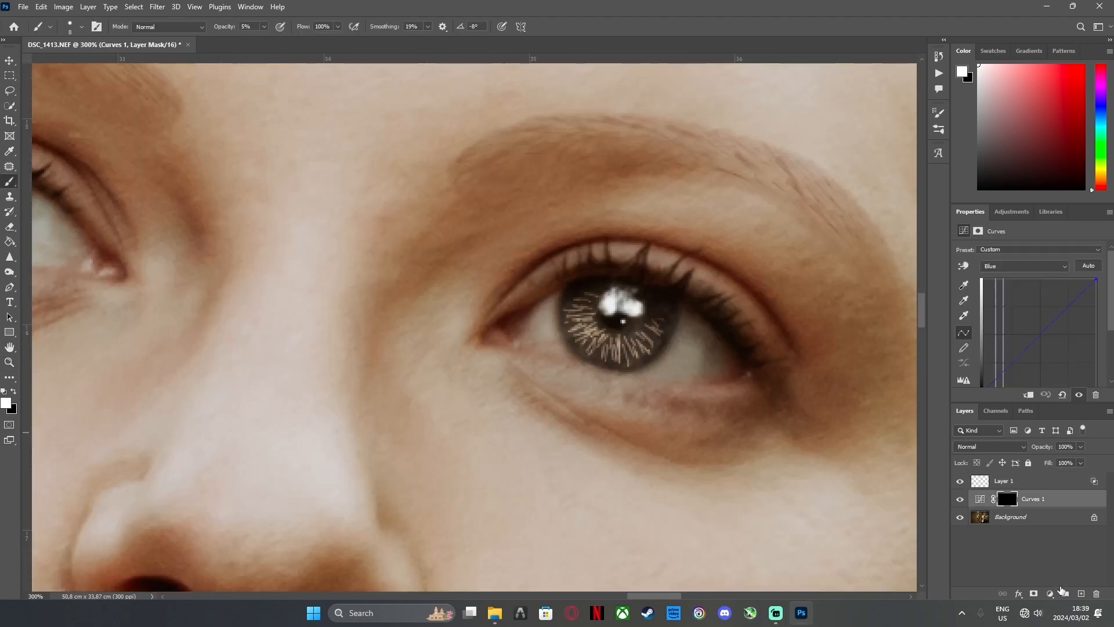
pyautogui.click(1050, 593)
pyautogui.click(1004, 482)
pyautogui.click(1050, 593)
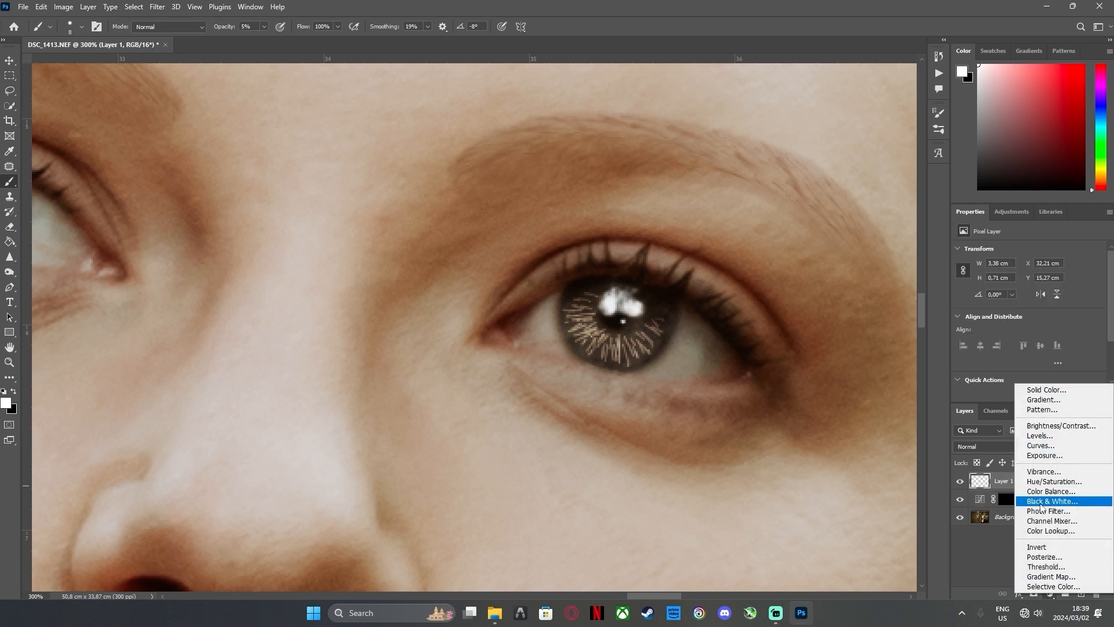
pyautogui.click(1040, 445)
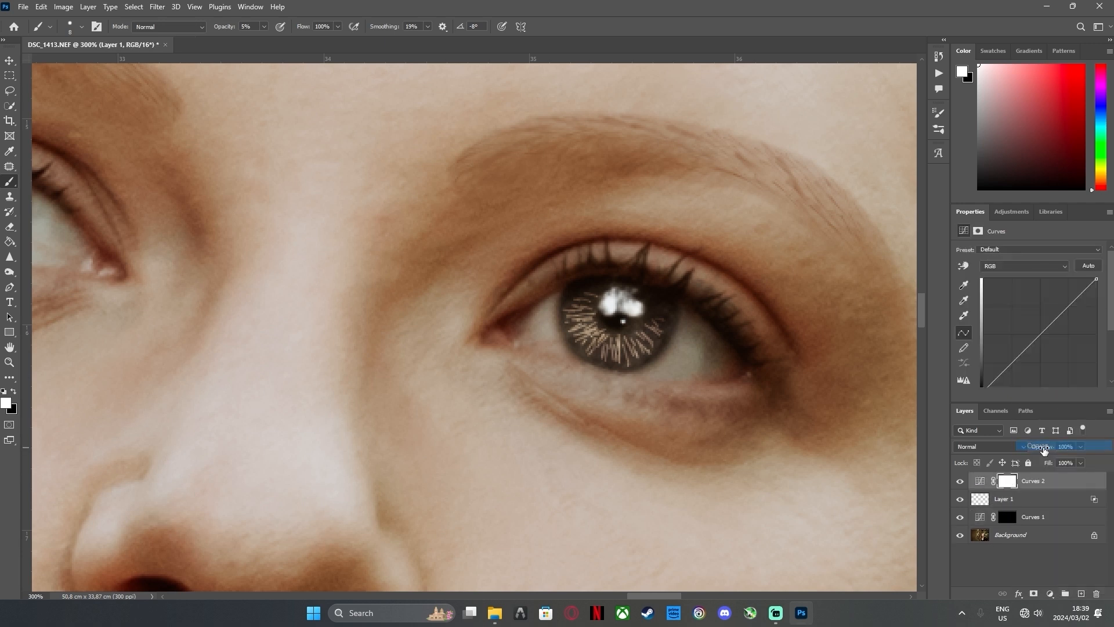
# Raise the Blue channel curve strongly on the new Curves layer and invert its mask to black
pyautogui.click(1012, 266)
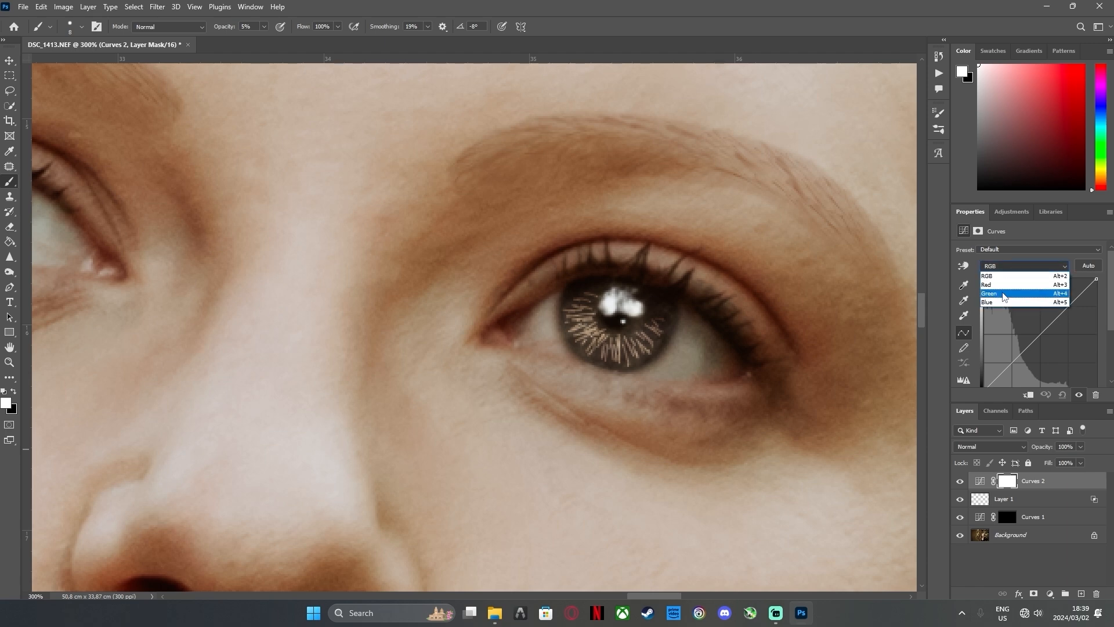
pyautogui.click(1013, 295)
pyautogui.moveTo(1033, 337); pyautogui.dragTo(1014, 315)
pyautogui.click(1024, 265)
pyautogui.click(1013, 307)
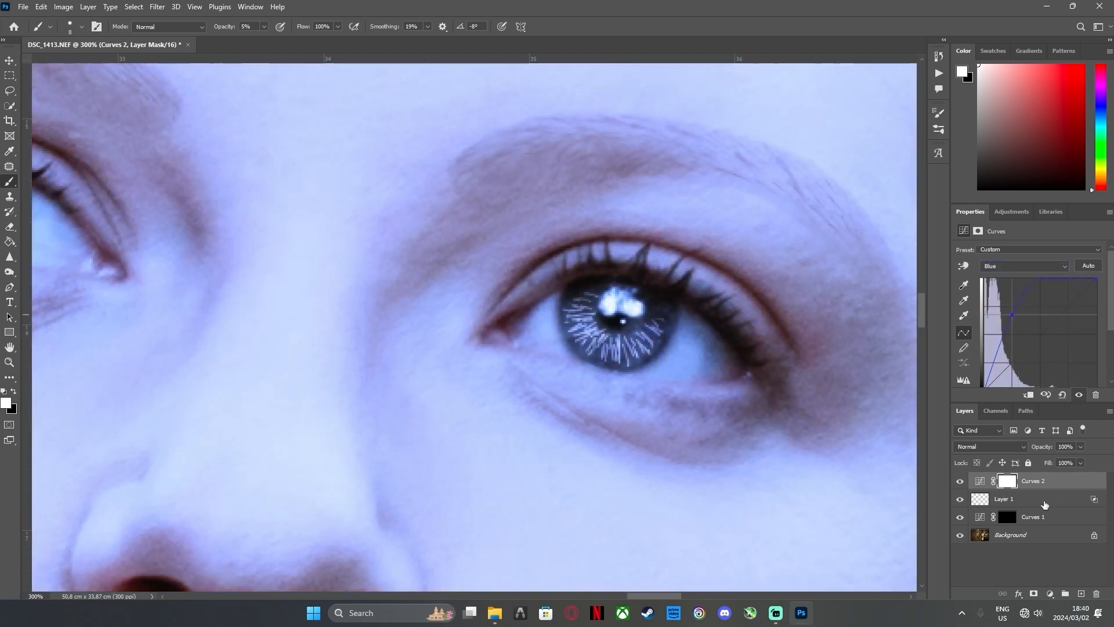
pyautogui.hotkey('ctrl', 'i')
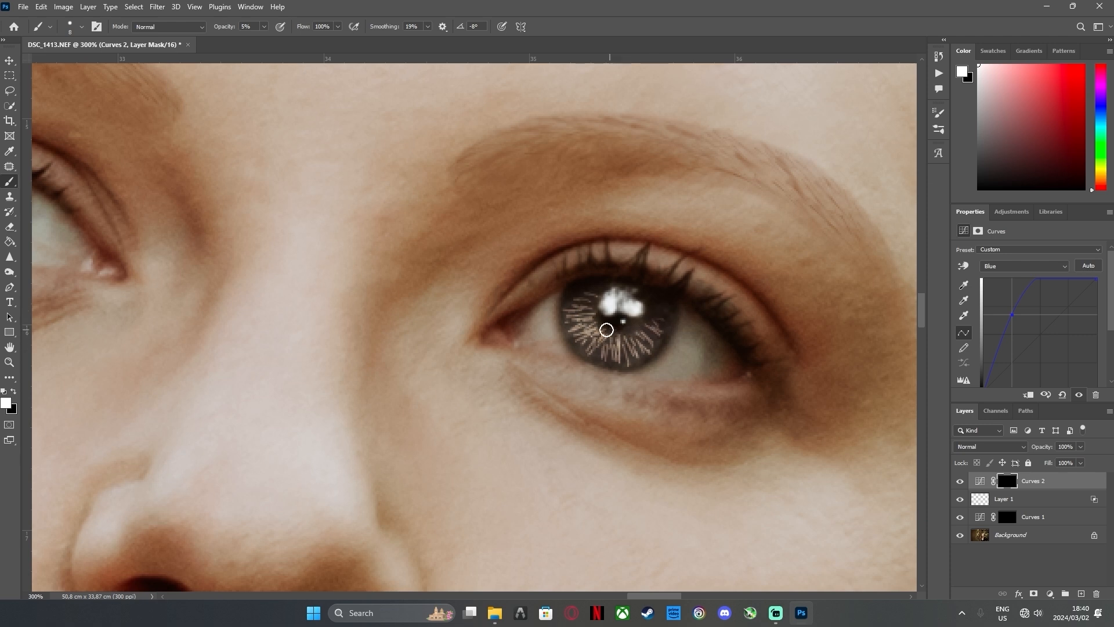
# Paint white at 5% opacity over the irises of both eyes on the upper Curves layer's mask
pyautogui.moveTo(626, 336)
pyautogui.mouseDown()
pyautogui.moveTo(576, 316)
pyautogui.moveTo(620, 354)
pyautogui.mouseUp()
pyautogui.moveTo(380, 319)
pyautogui.mouseDown()
pyautogui.moveTo(745, 399)
pyautogui.moveTo(760, 380)
pyautogui.mouseUp()
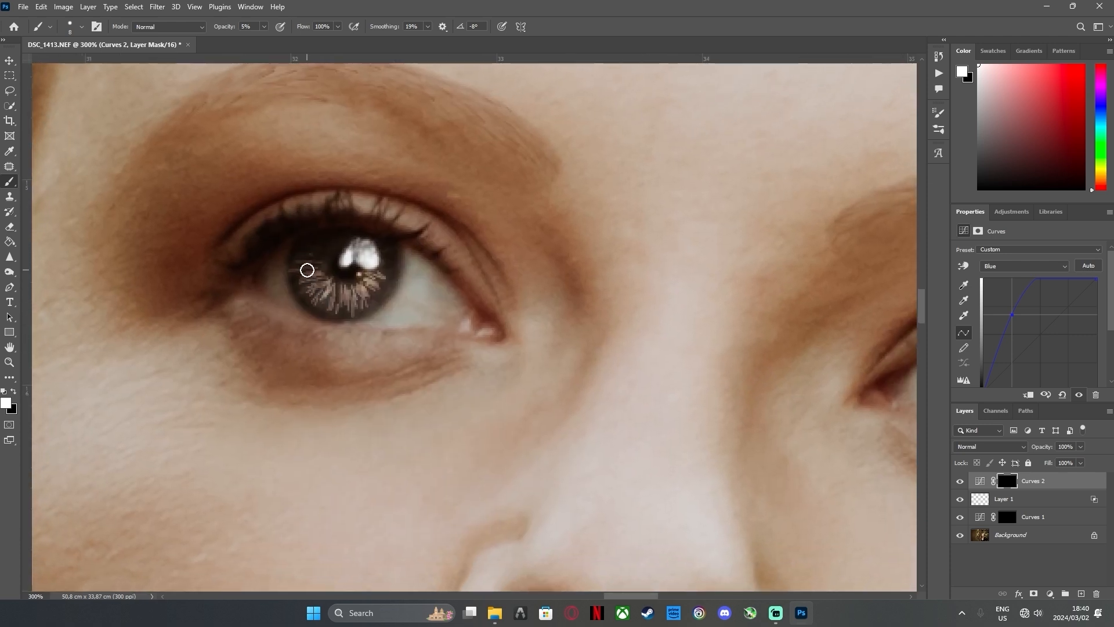
pyautogui.moveTo(322, 275)
pyautogui.mouseDown()
pyautogui.moveTo(366, 286)
pyautogui.moveTo(338, 290)
pyautogui.moveTo(386, 266)
pyautogui.moveTo(329, 306)
pyautogui.moveTo(395, 267)
pyautogui.moveTo(330, 320)
pyautogui.mouseUp()
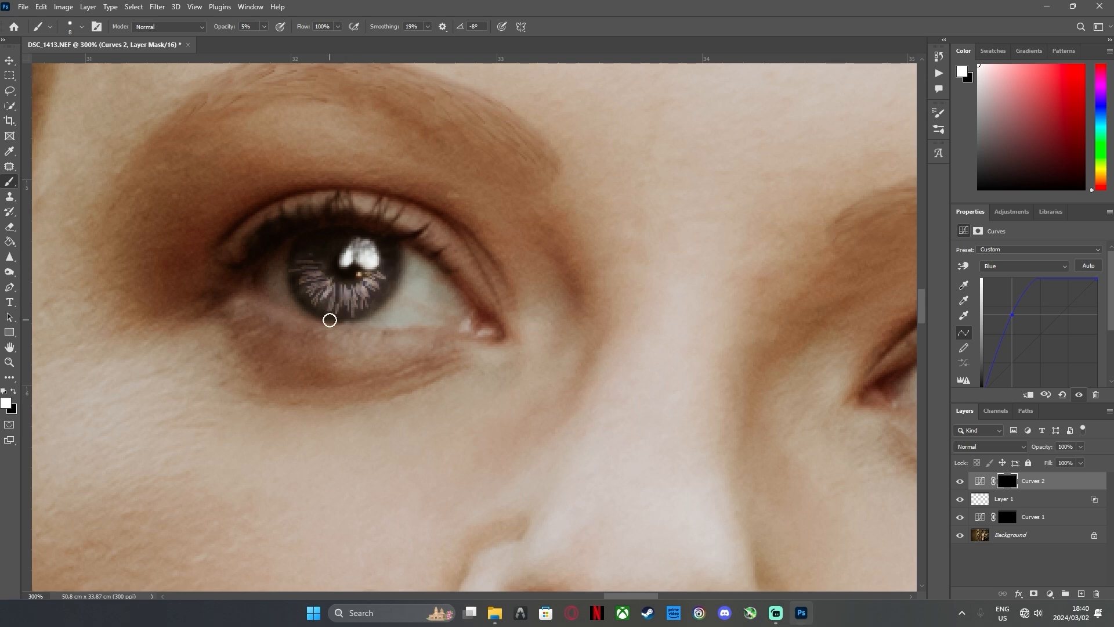
# Lower the midpoint of the Red channel curve slightly on the upper Curves layer to cool the irises
pyautogui.doubleClick(10, 347)
pyautogui.click(10, 362)
pyautogui.tripleClick(611, 312)
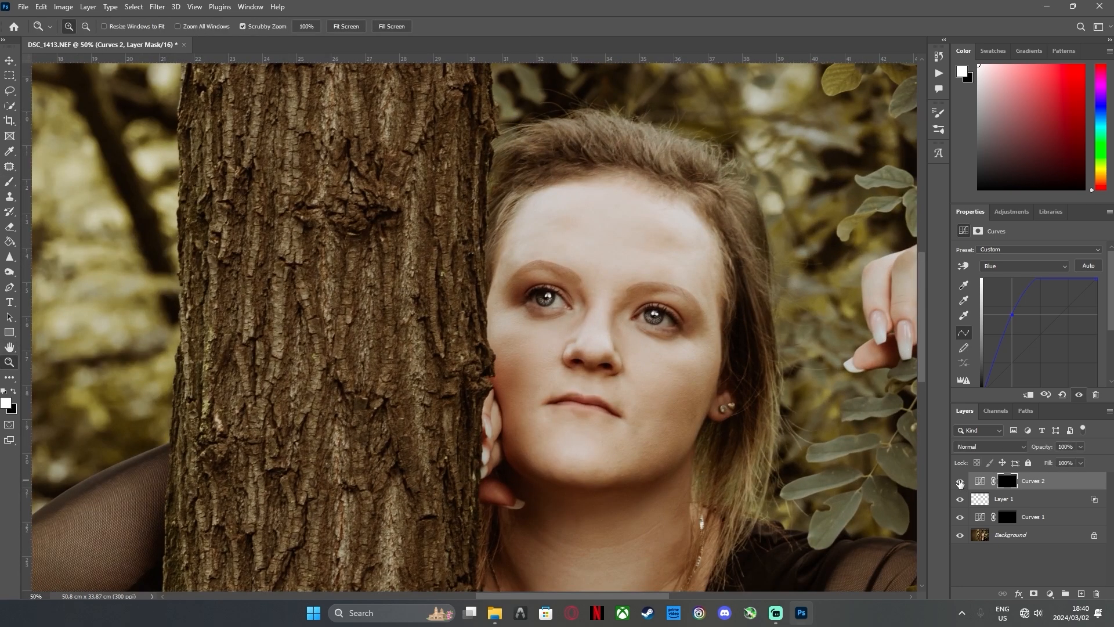
pyautogui.click(661, 313)
pyautogui.click(632, 318)
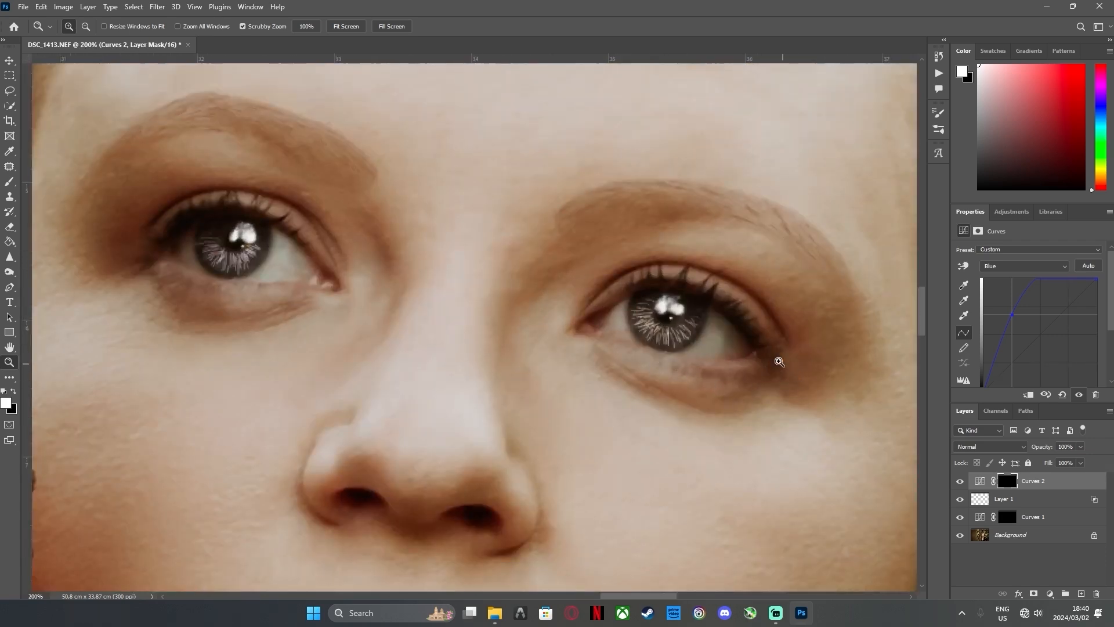
pyautogui.click(1004, 267)
pyautogui.click(1005, 284)
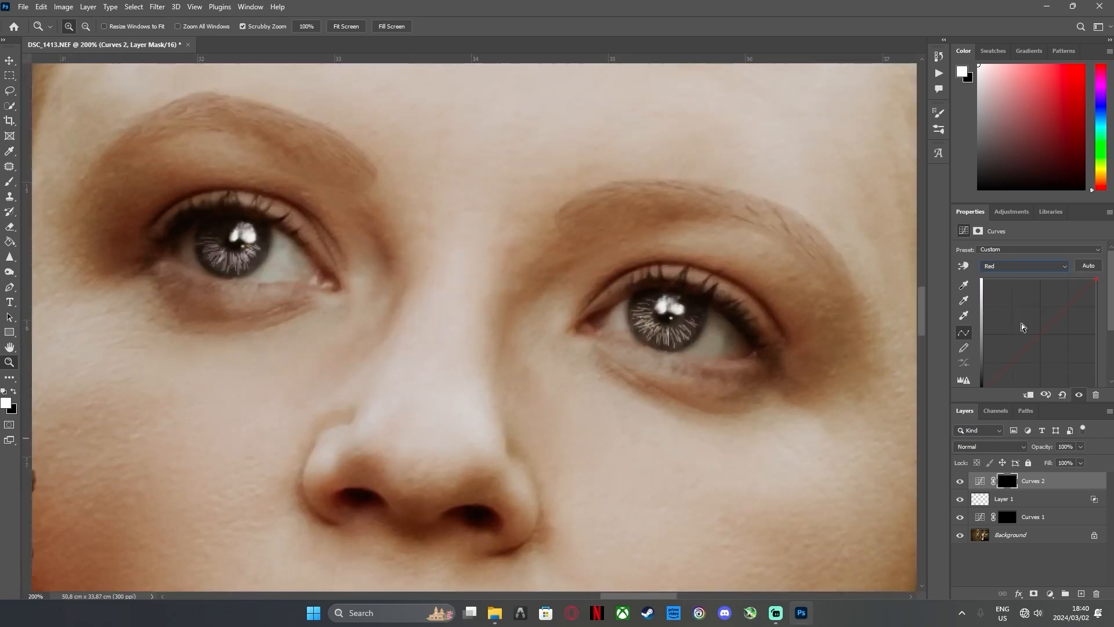
pyautogui.moveTo(1035, 340)
pyautogui.mouseDown()
pyautogui.moveTo(1054, 353)
pyautogui.moveTo(1012, 316)
pyautogui.moveTo(1061, 362)
pyautogui.moveTo(999, 312)
pyautogui.moveTo(1051, 348)
pyautogui.moveTo(1042, 335)
pyautogui.mouseUp()
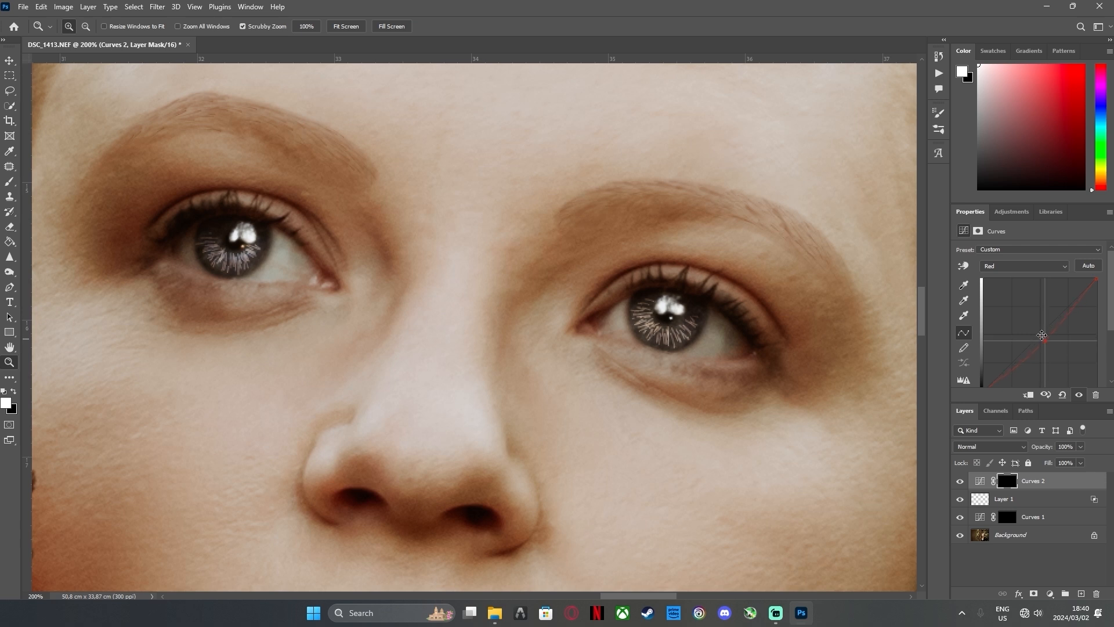
# Reduce the upper Curves layer's opacity to 57%
pyautogui.click(1081, 446)
pyautogui.moveTo(1082, 459); pyautogui.dragTo(1059, 461)
pyautogui.doubleClick(10, 347)
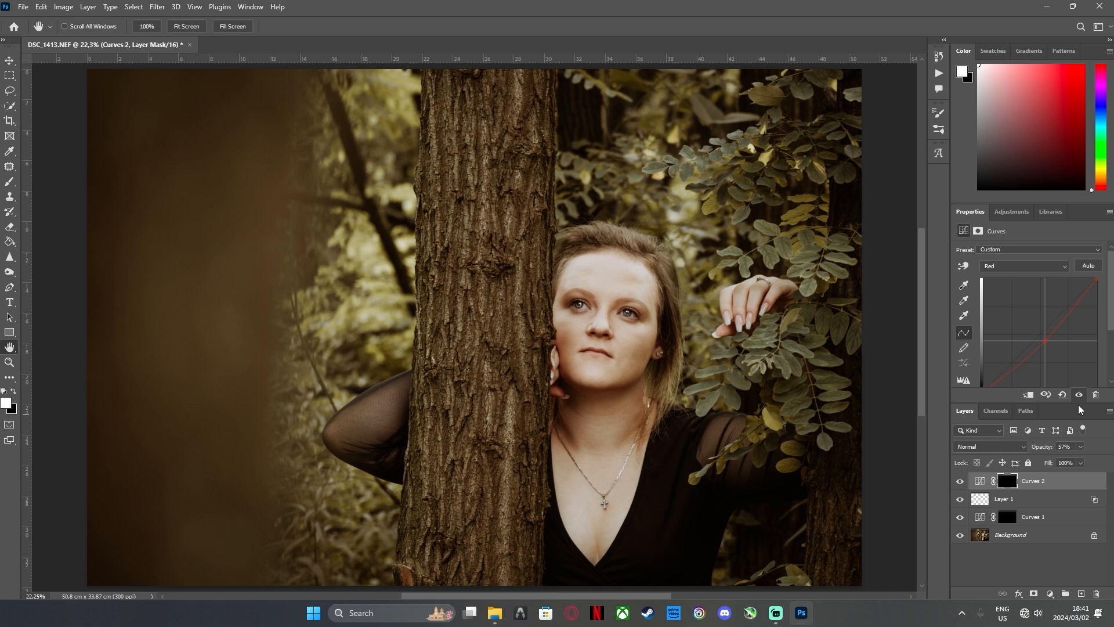
# Merge all layers into the Background and duplicate the merged image onto a new layer
pyautogui.rightClick(1020, 537)
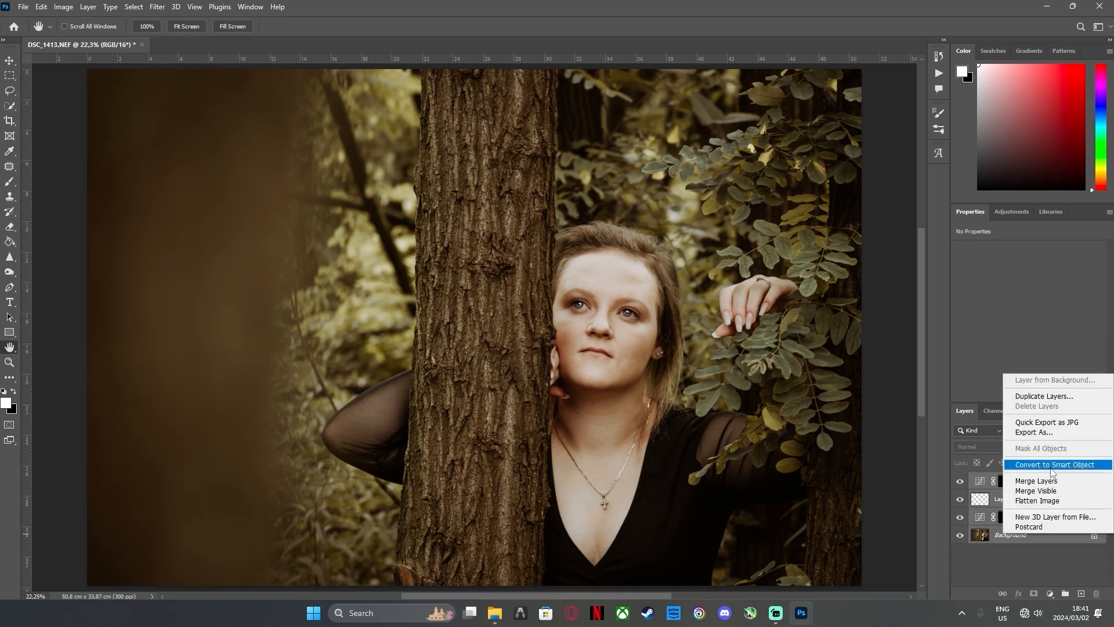
pyautogui.click(1035, 481)
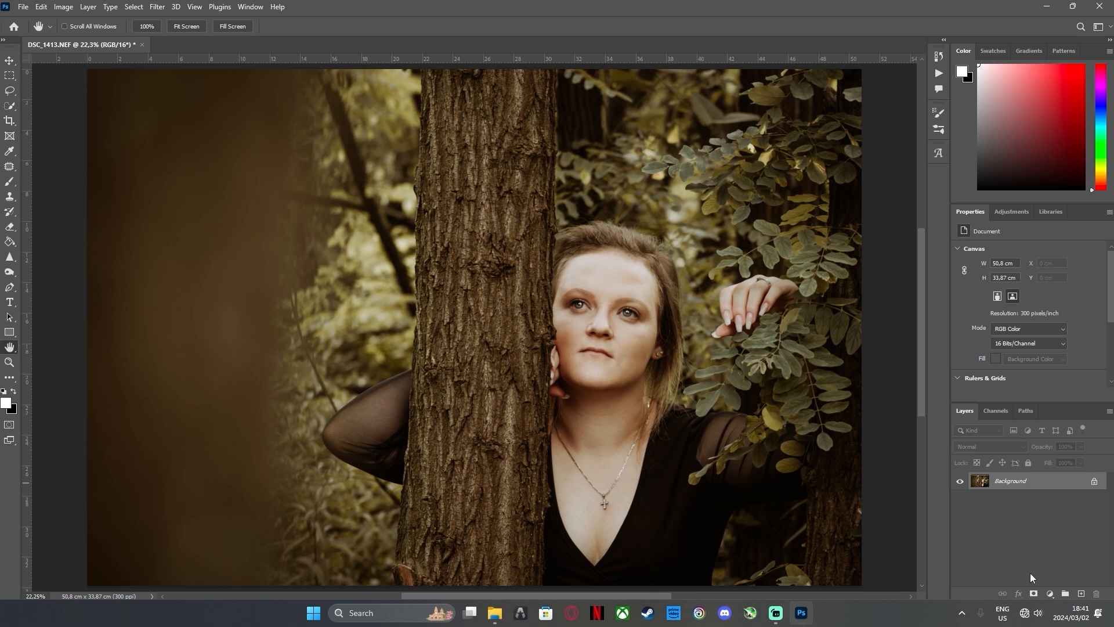
pyautogui.hotkey('ctrl', 'j')
# Open the Lens Correction filter for the duplicated layer
pyautogui.click(155, 7)
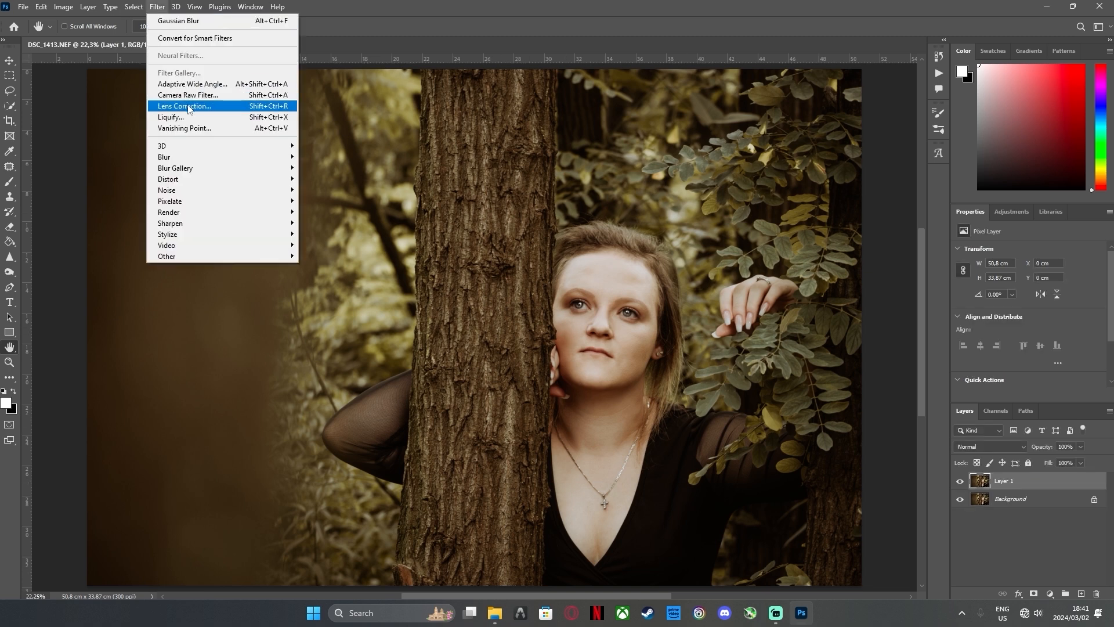
pyautogui.click(188, 106)
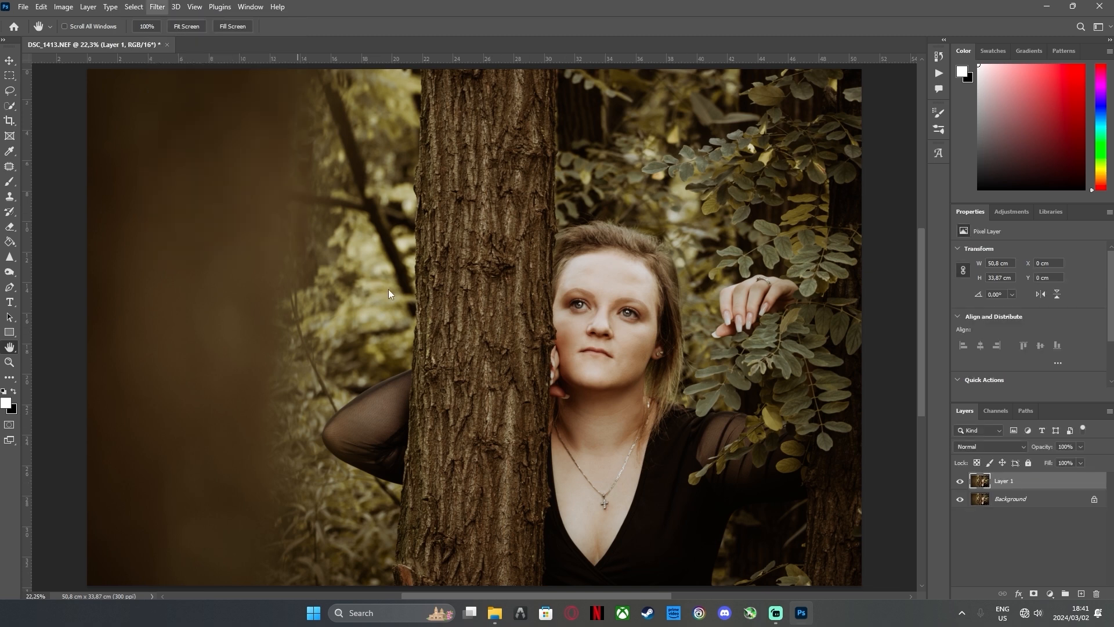